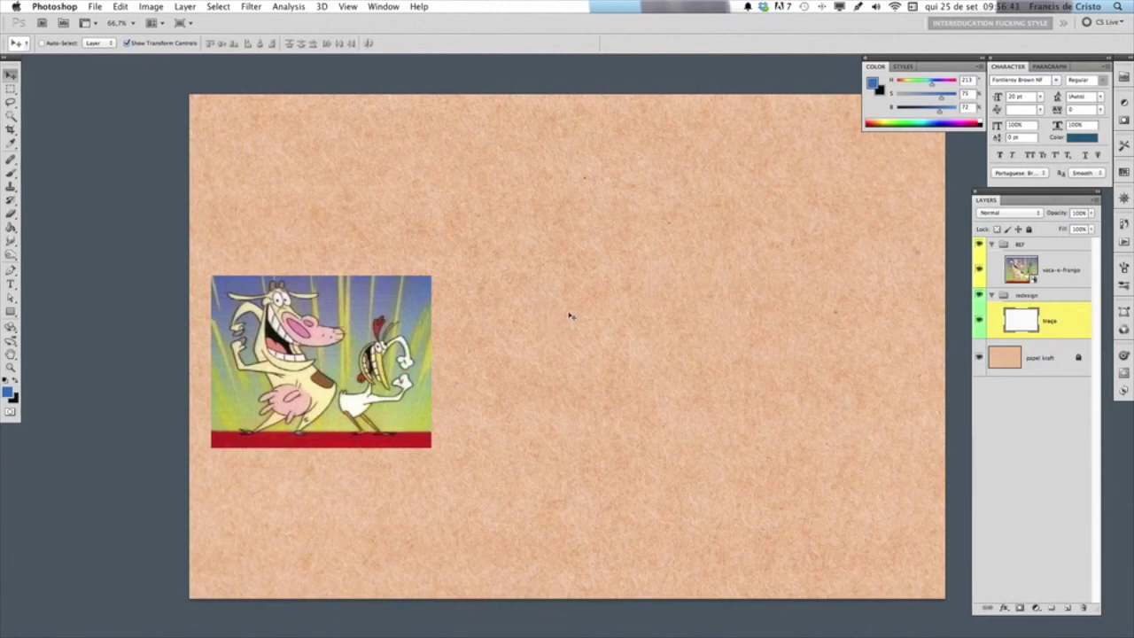
Pan the kraft page to the left and switch to the Brush tool
drag(615, 328, 524, 329)
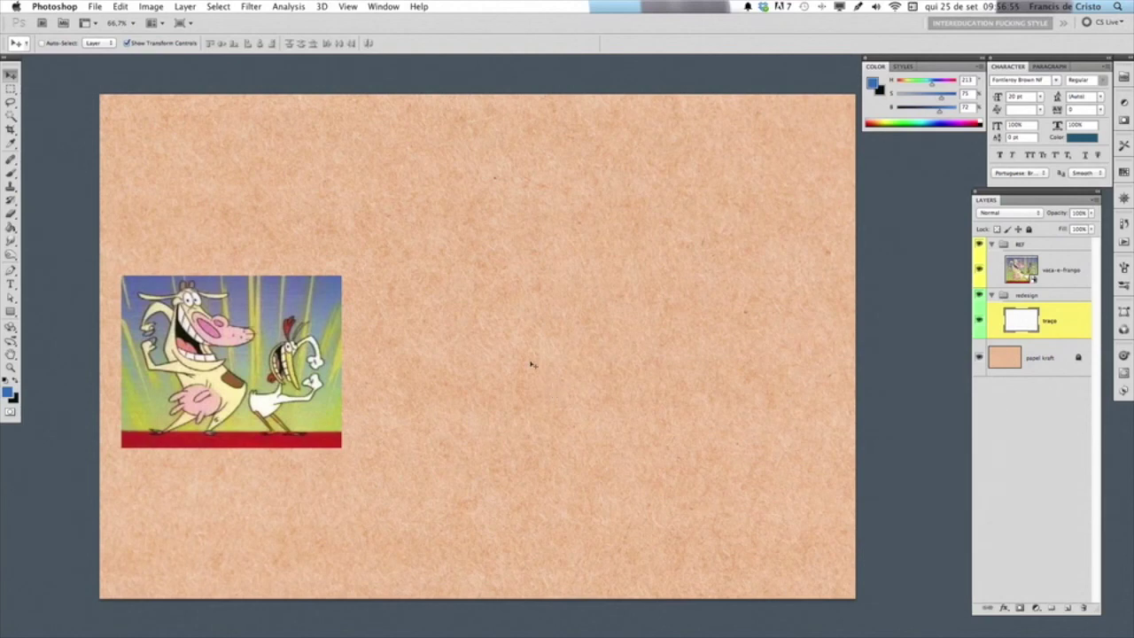
key(b)
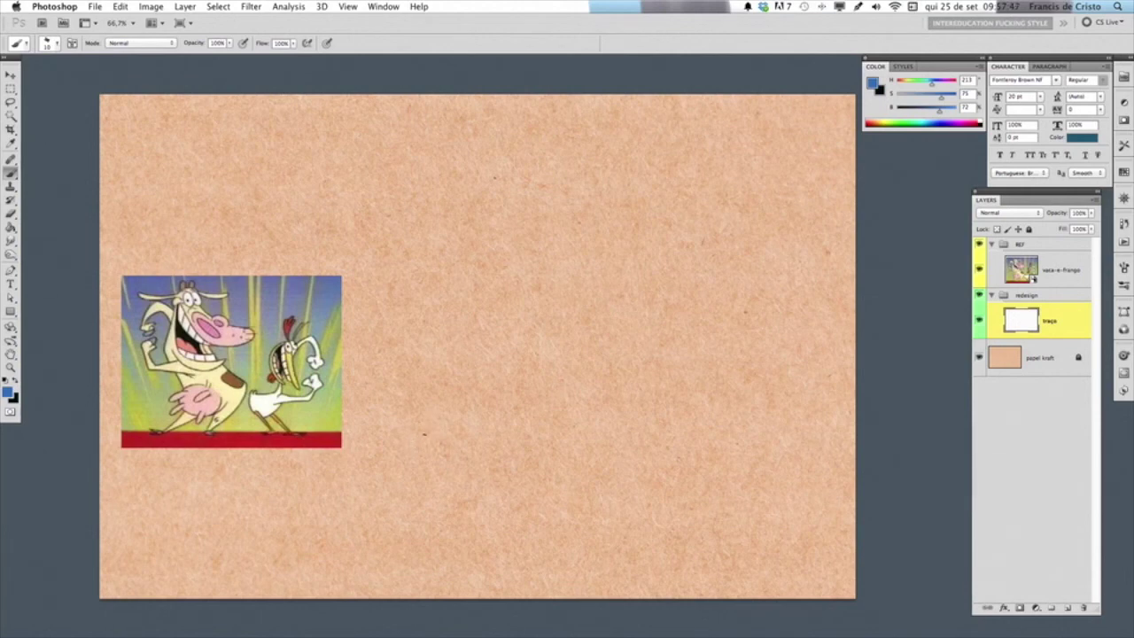
Nudge the vaca-e-frango reference picture slightly up and left
key(v)
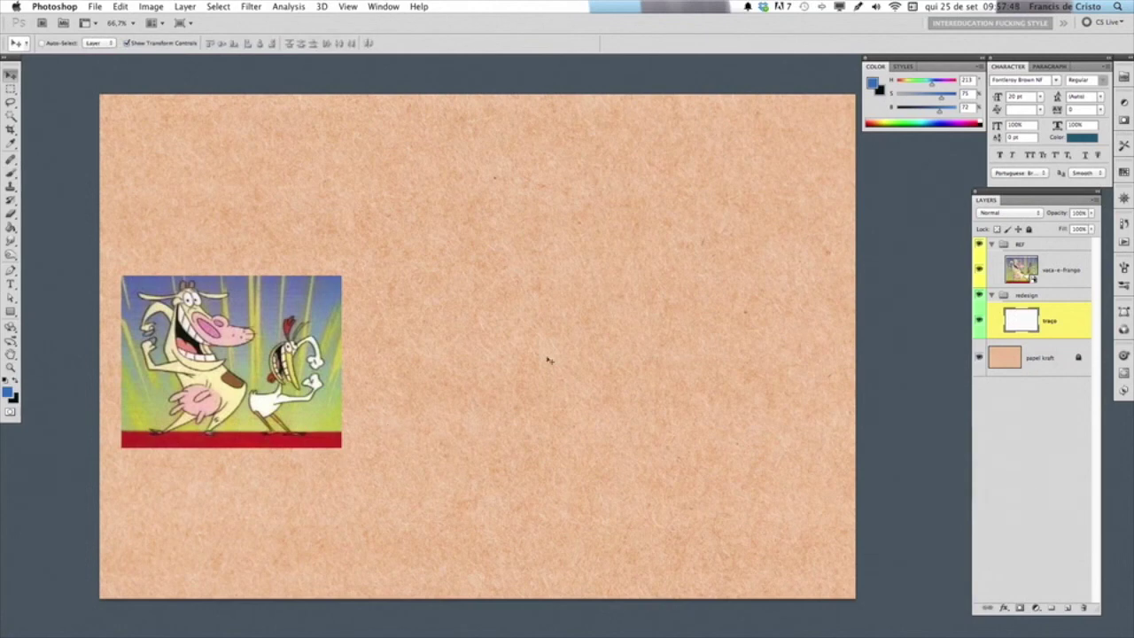
key(alt+])
drag(461, 360, 449, 348)
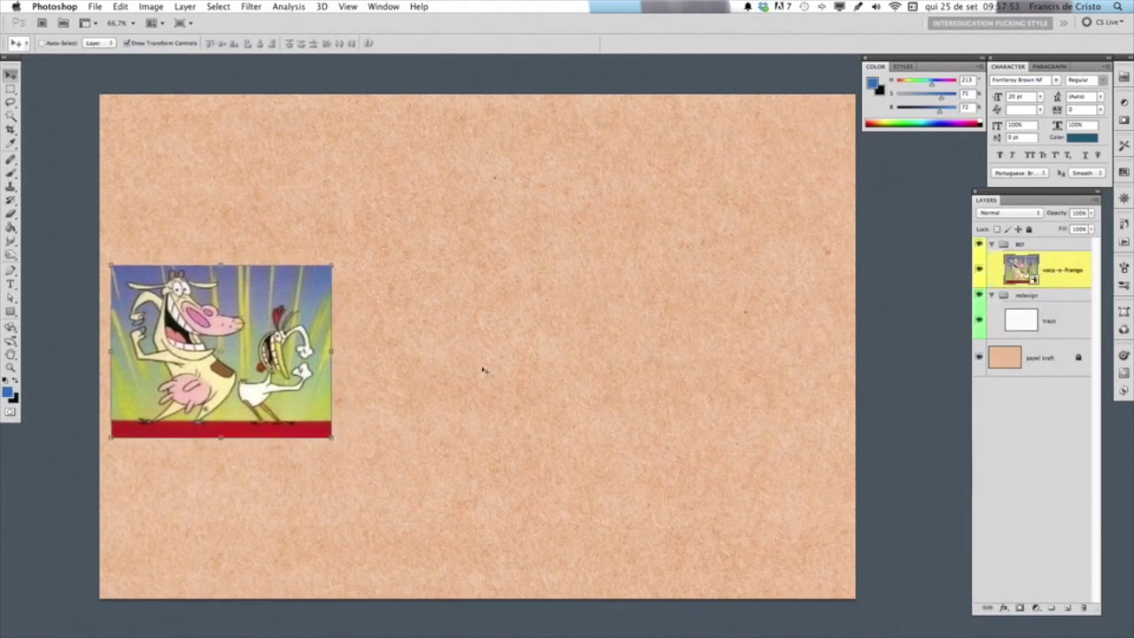
Target the traço layer with the Brush and draw a blue test squiggle
key(b)
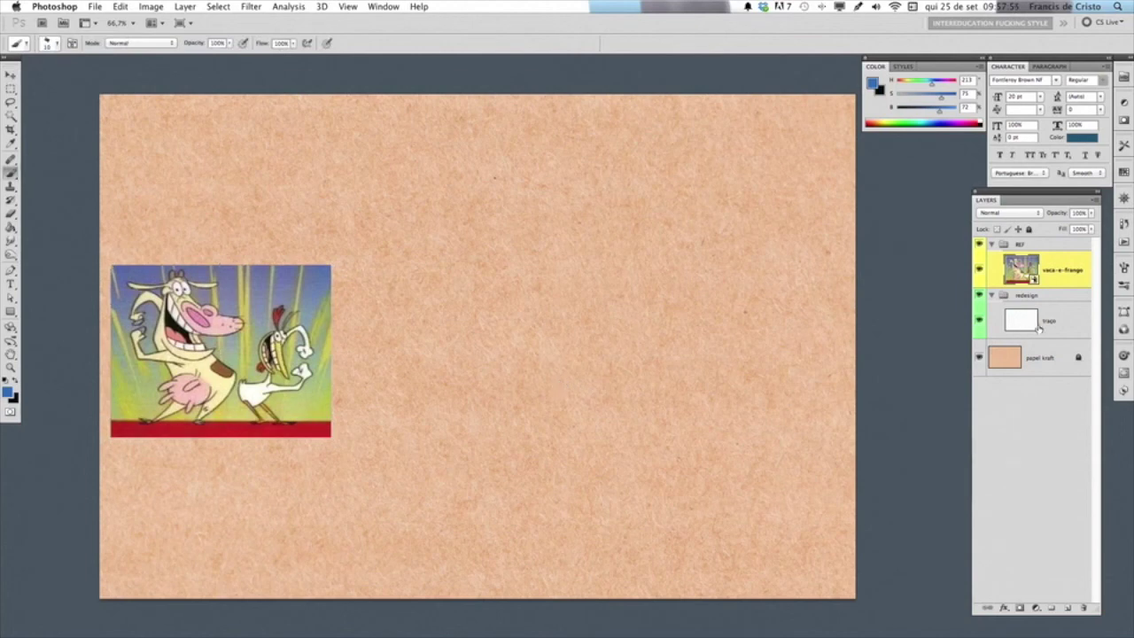
key(alt+[)
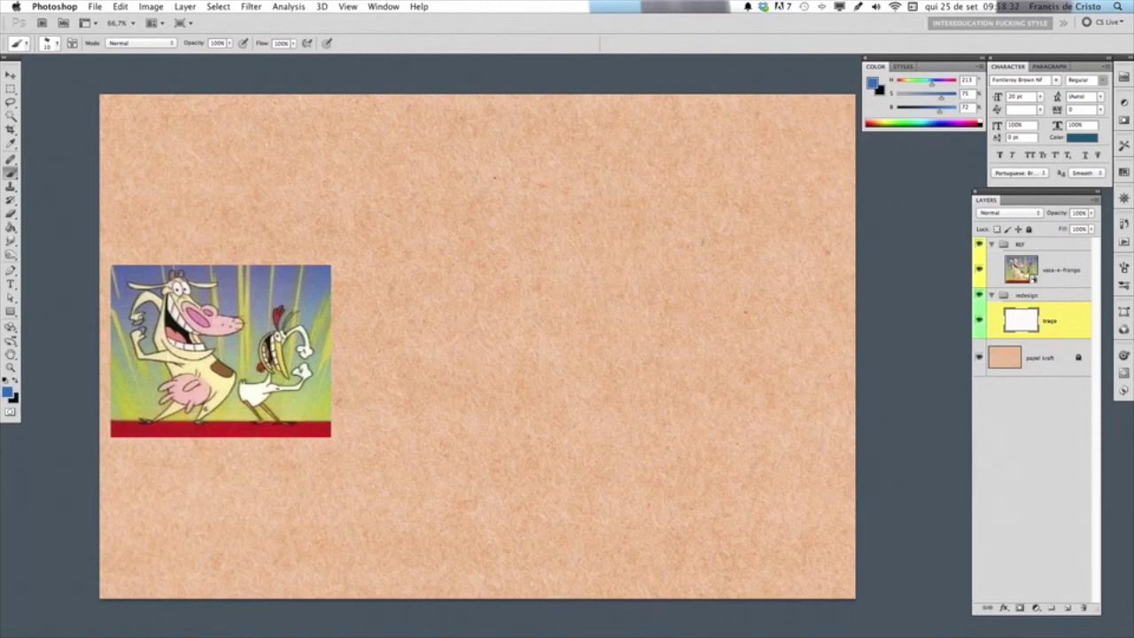
mouse_move(481, 310)
mouse_down()
mouse_move(554, 408)
mouse_move(528, 235)
mouse_move(190, 329)
mouse_up()
Undo the blue test stroke and reset the foreground colour to black
key(ctrl+z)
scroll(531, 281, up, 5)
key(ctrl+z)
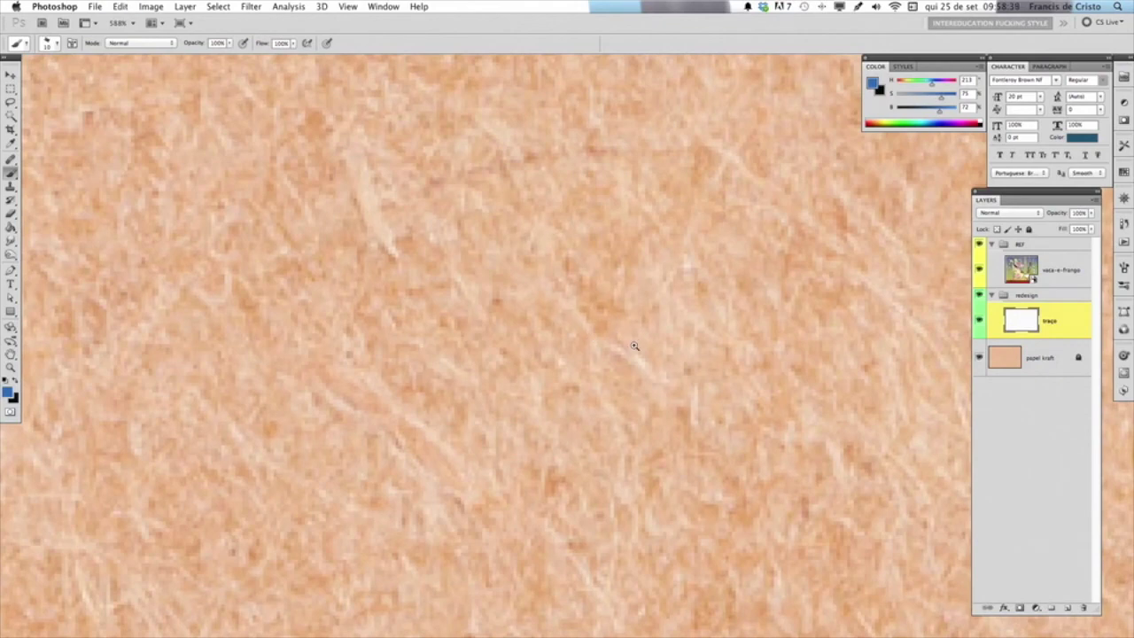
scroll(633, 346, down, 5)
scroll(567, 350, down, 5)
scroll(532, 350, up, 5)
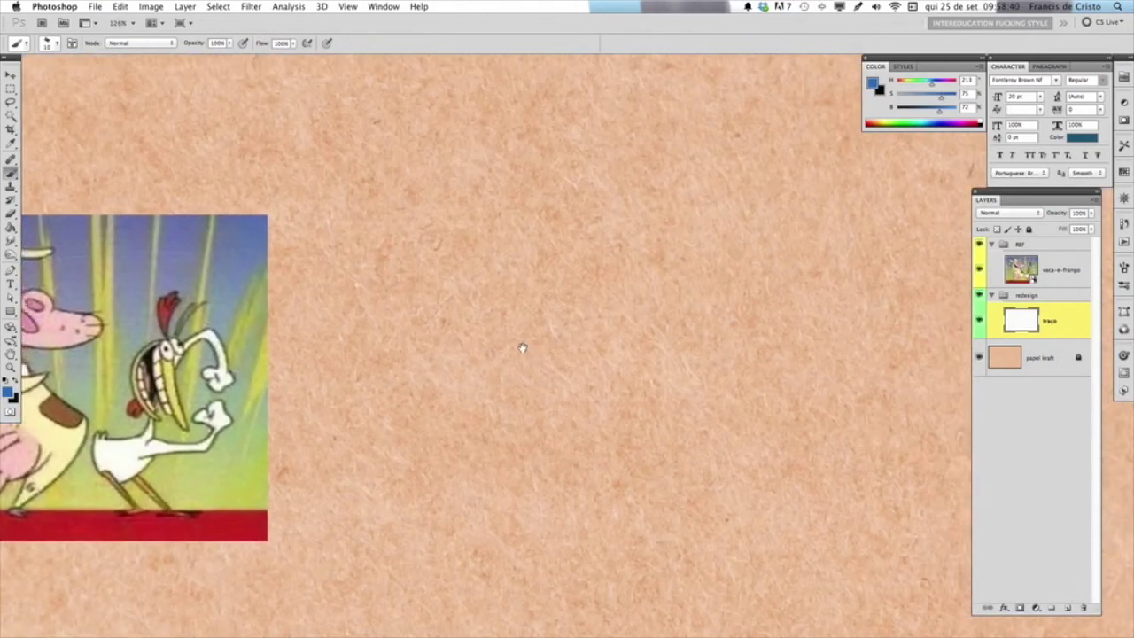
scroll(522, 348, right, 3)
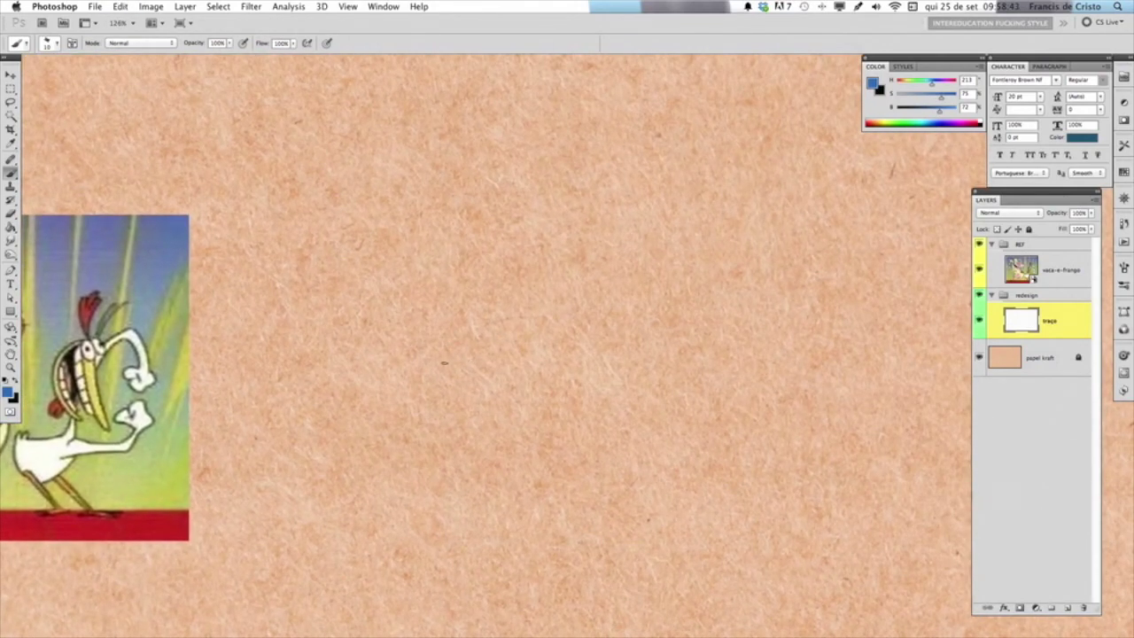
key(d)
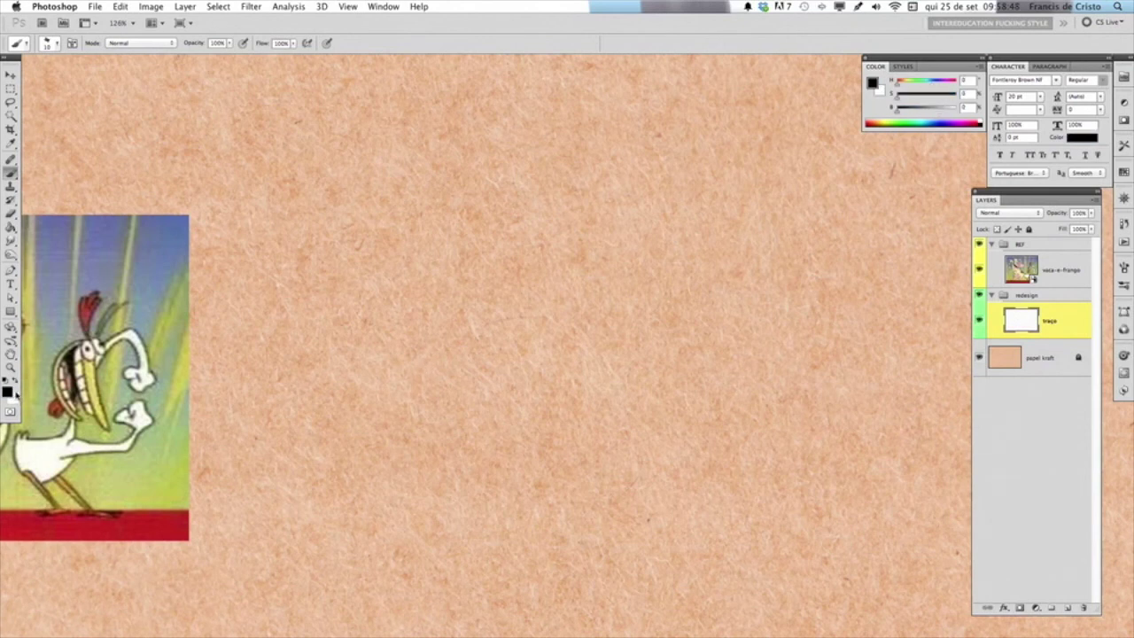
Pick the 12 px brush preset and draw black test strokes across the page
right_click(508, 336)
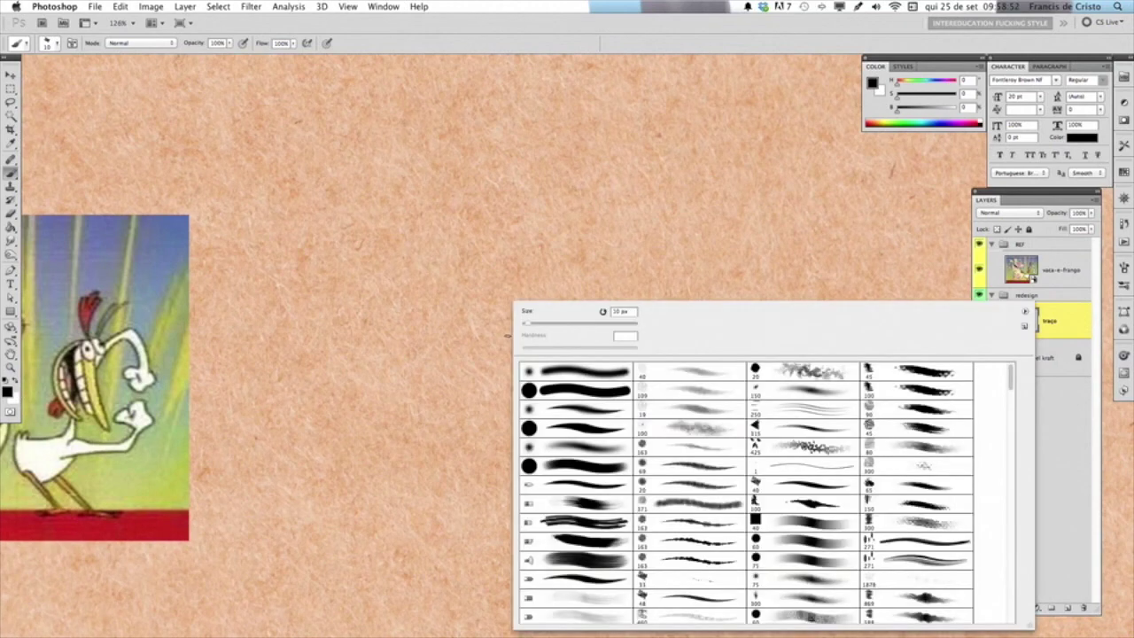
drag(1011, 380, 989, 446)
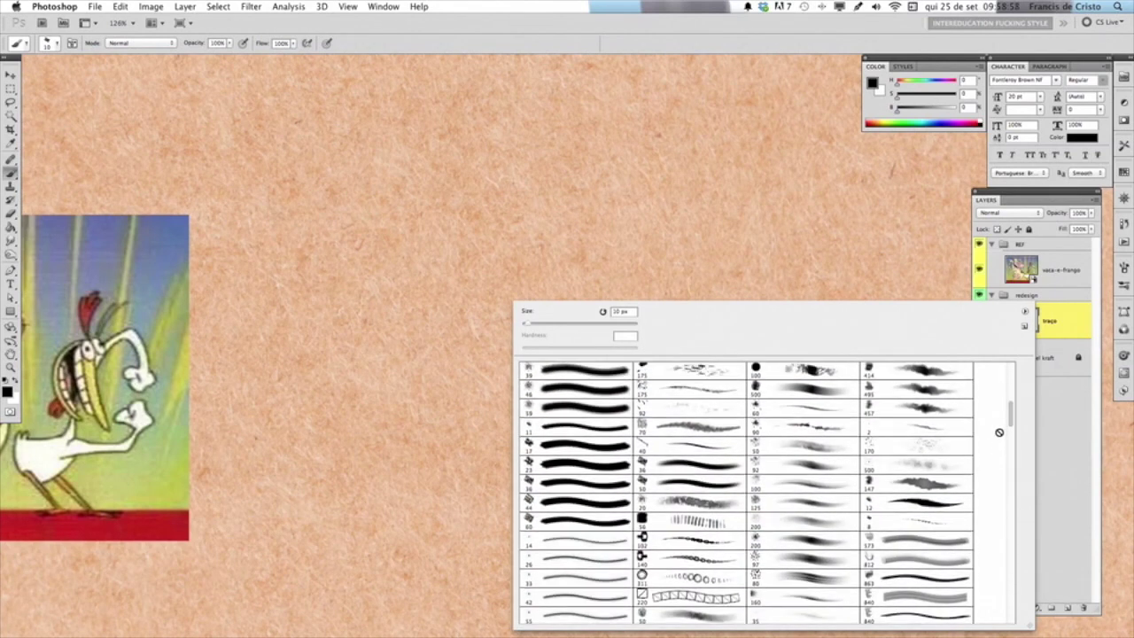
drag(1011, 413, 1006, 425)
click(951, 463)
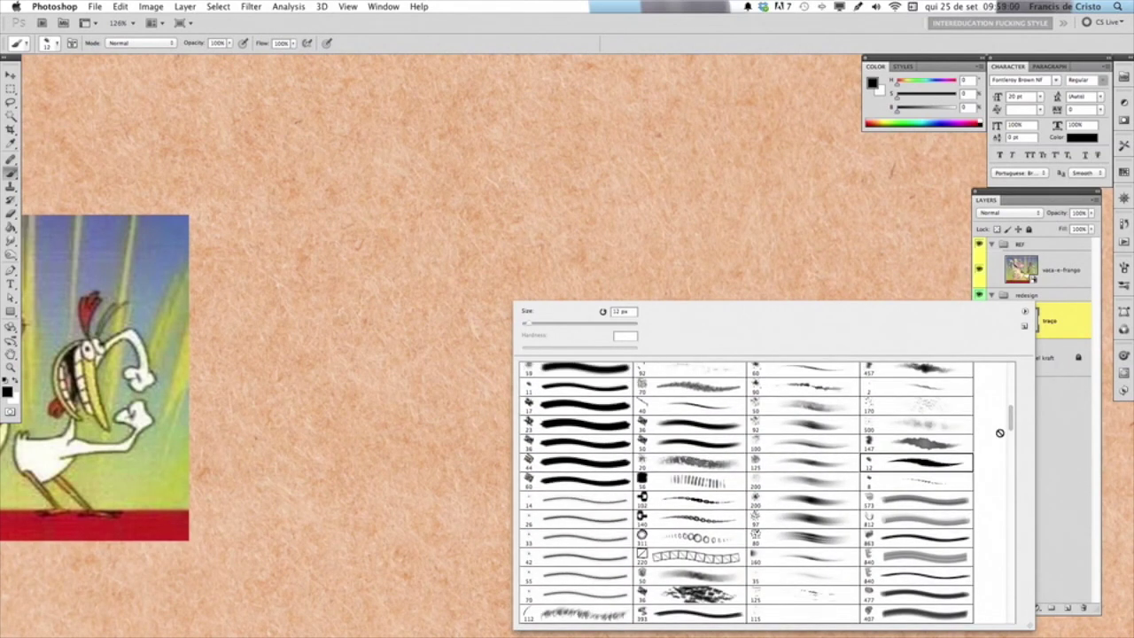
click(627, 229)
mouse_move(633, 250)
mouse_down()
mouse_move(532, 198)
mouse_move(647, 368)
mouse_move(426, 345)
mouse_move(623, 438)
mouse_up()
drag(384, 320, 625, 443)
Clear all test strokes from the traço layer and zoom out to the whole page
key(ctrl+a)
key(Delete)
key(ctrl+d)
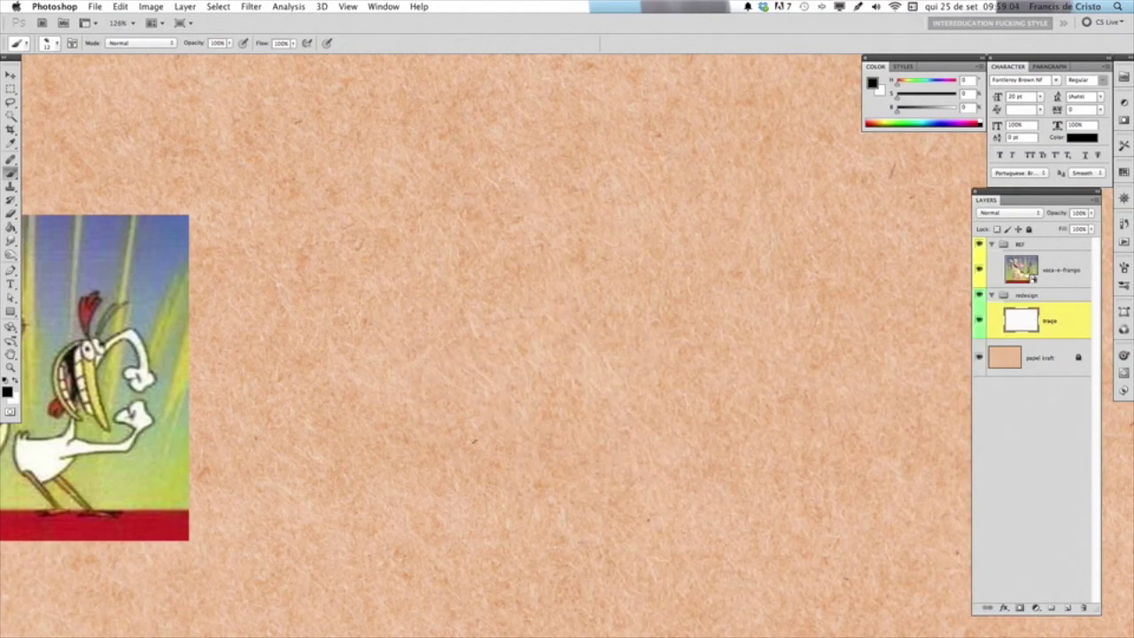
scroll(432, 366, up, 5)
mouse_move(521, 434)
mouse_down()
mouse_move(322, 266)
mouse_move(727, 375)
mouse_move(683, 261)
mouse_move(448, 142)
mouse_up()
mouse_move(576, 186)
mouse_down()
mouse_move(847, 297)
mouse_move(620, 151)
mouse_move(762, 164)
mouse_move(820, 204)
mouse_move(804, 390)
mouse_move(342, 428)
mouse_move(177, 420)
mouse_move(397, 523)
mouse_move(696, 570)
mouse_move(793, 540)
mouse_up()
key(ctrl+BackSpace)
mouse_move(587, 408)
mouse_down()
mouse_move(502, 332)
mouse_move(523, 355)
mouse_up()
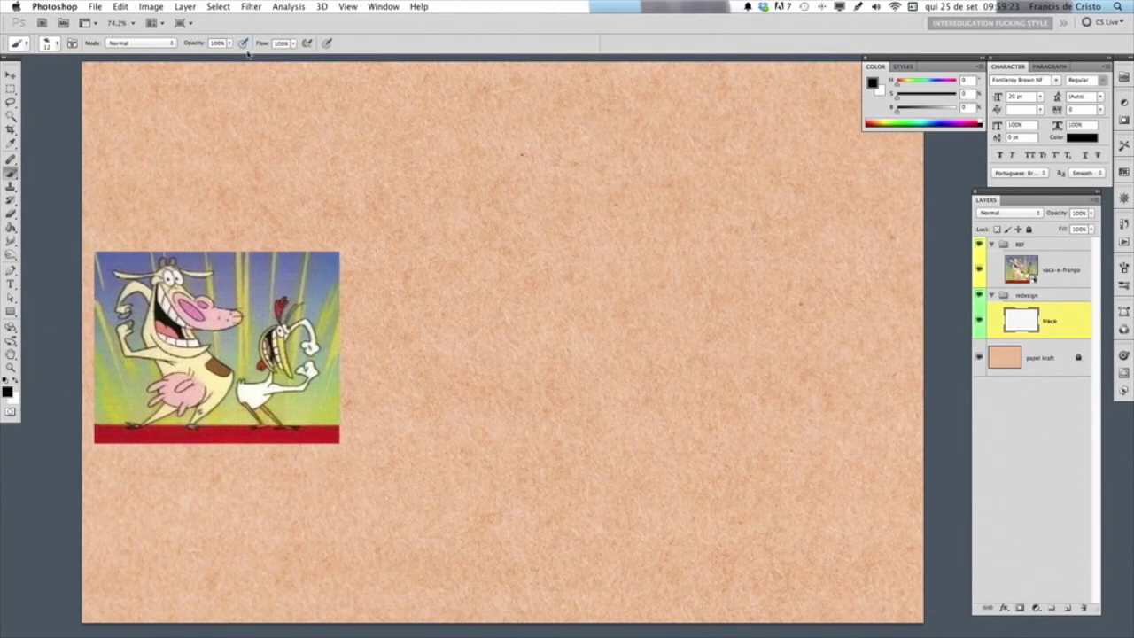
Enable airbrush build-up and sketch trial head circles, undoing unwanted attempts
click(244, 43)
drag(539, 238, 530, 228)
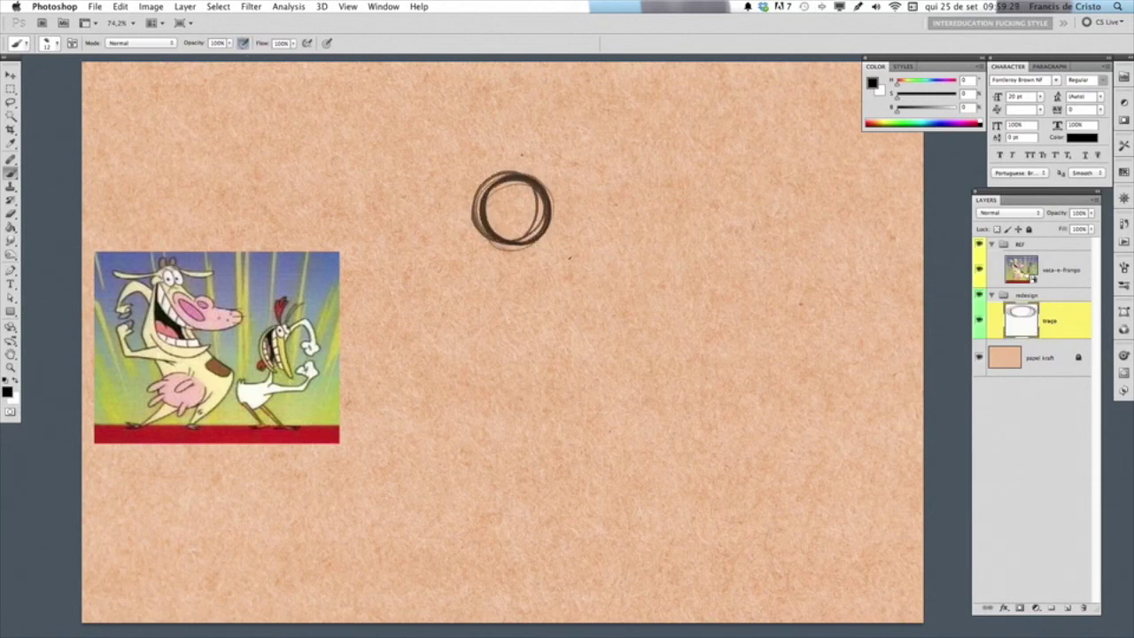
key(ctrl+z)
mouse_move(530, 219)
mouse_down()
mouse_move(531, 266)
mouse_move(581, 253)
mouse_move(549, 222)
mouse_move(545, 266)
mouse_up()
key(ctrl+z)
mouse_move(659, 289)
mouse_down()
mouse_move(582, 207)
mouse_move(737, 212)
mouse_move(683, 367)
mouse_move(505, 395)
mouse_move(581, 509)
mouse_move(695, 478)
mouse_up()
key(ctrl+z)
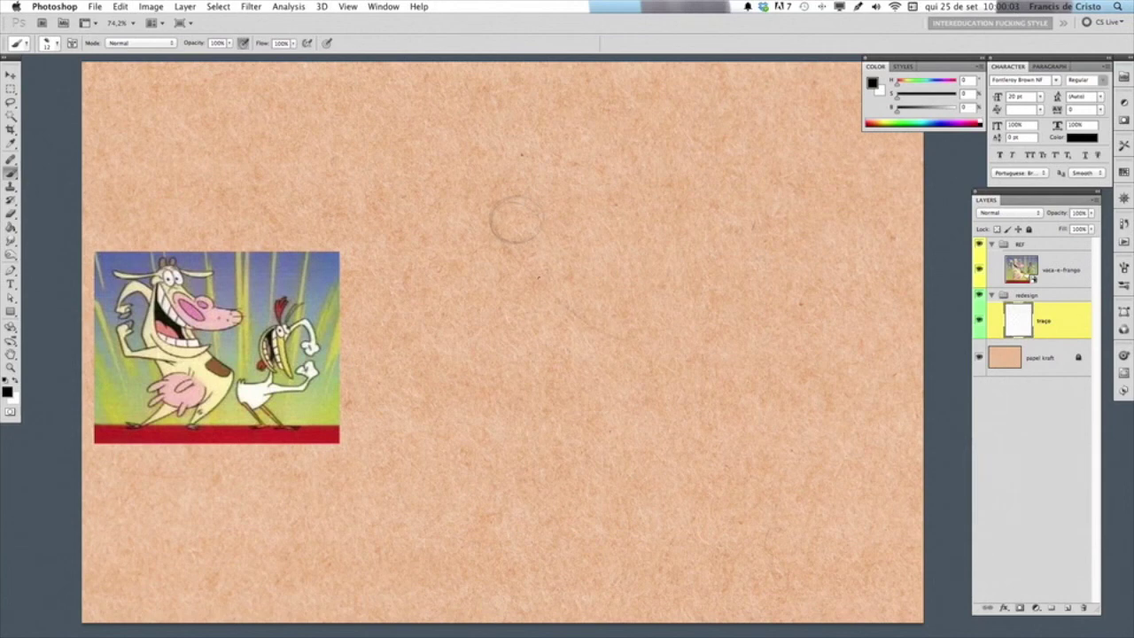
Draw a long oval stretching right from the head circle, redoing faulty strokes
drag(540, 229, 658, 271)
key(ctrl+z)
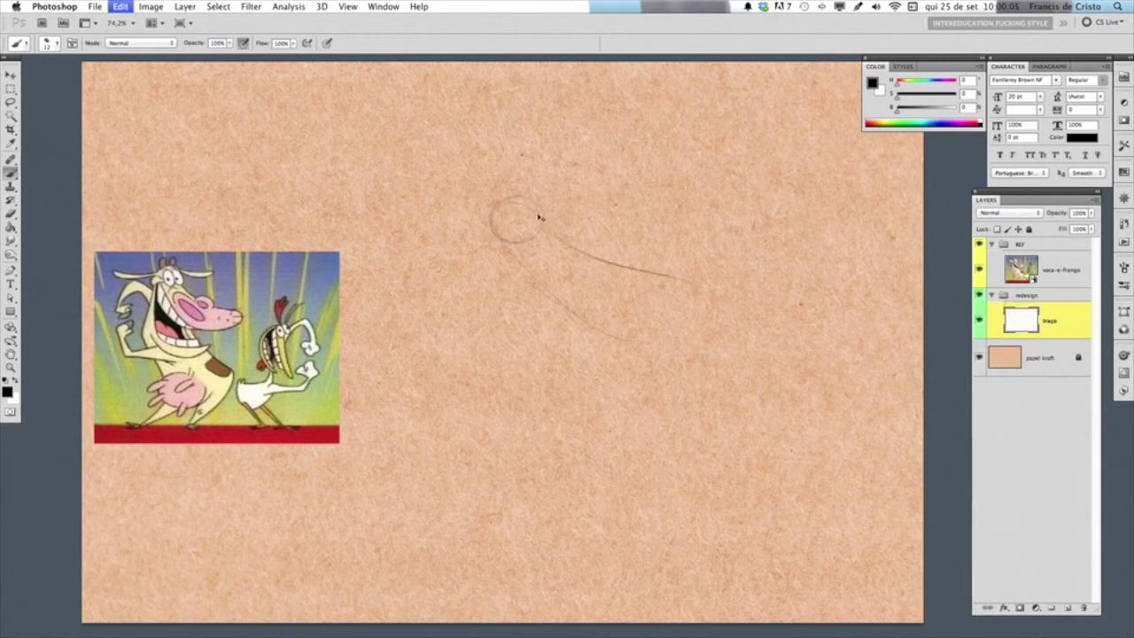
drag(542, 228, 691, 284)
key(ctrl+z)
drag(543, 228, 660, 275)
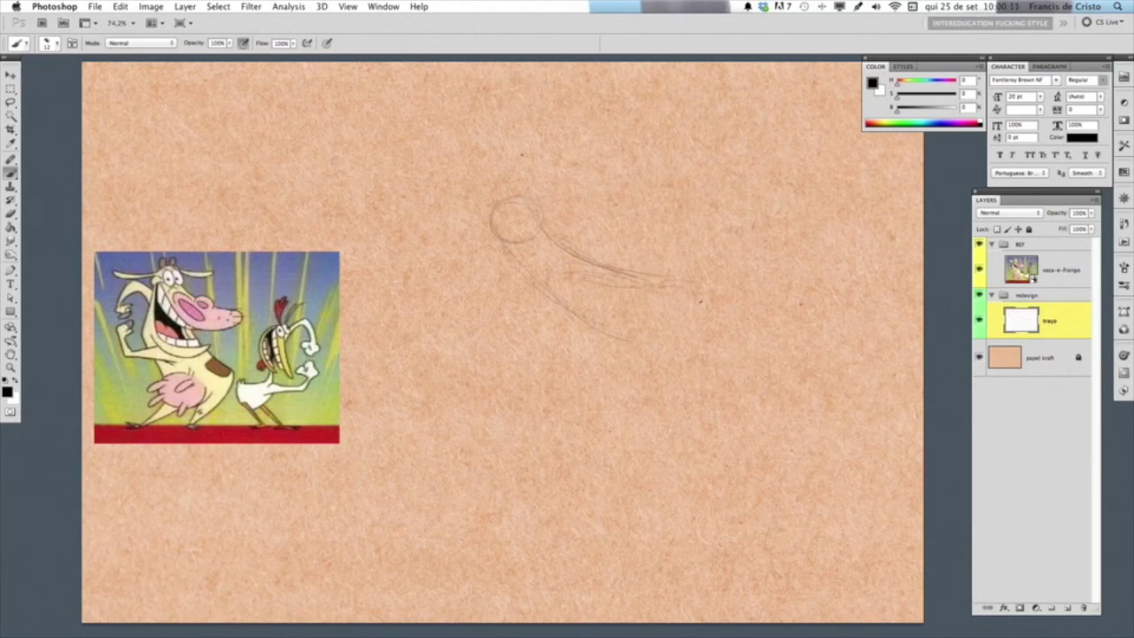
drag(641, 280, 715, 288)
drag(631, 339, 717, 290)
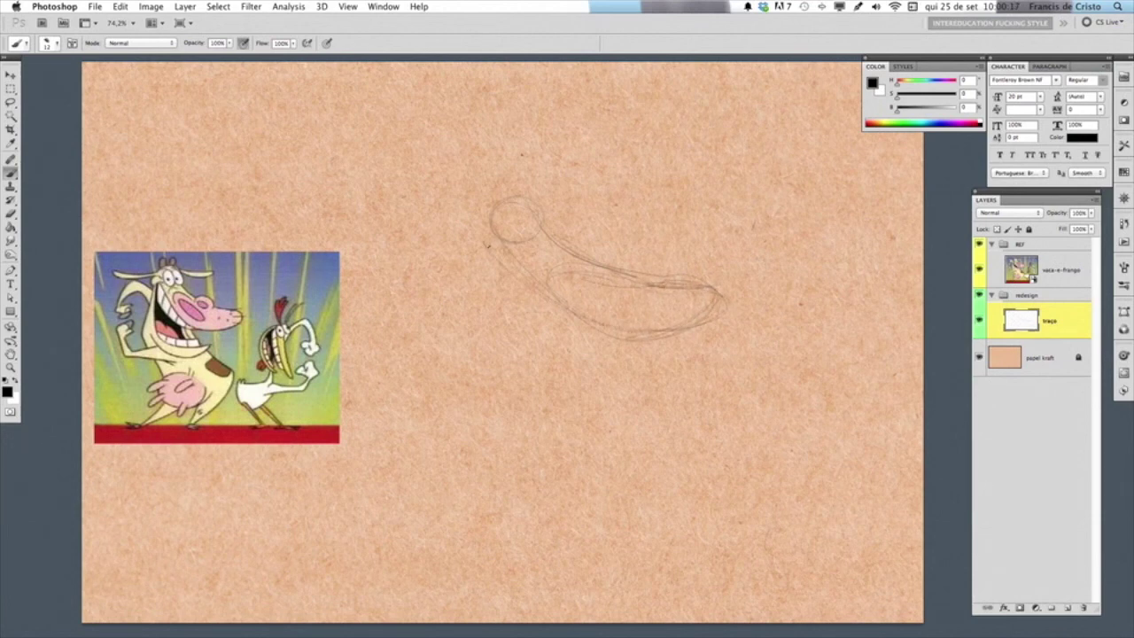
Add eye ovals, lines around the head, and a nostril oval in the snout
drag(501, 237, 510, 251)
drag(505, 245, 507, 286)
mouse_move(514, 214)
mouse_down()
mouse_move(527, 232)
mouse_move(510, 234)
mouse_up()
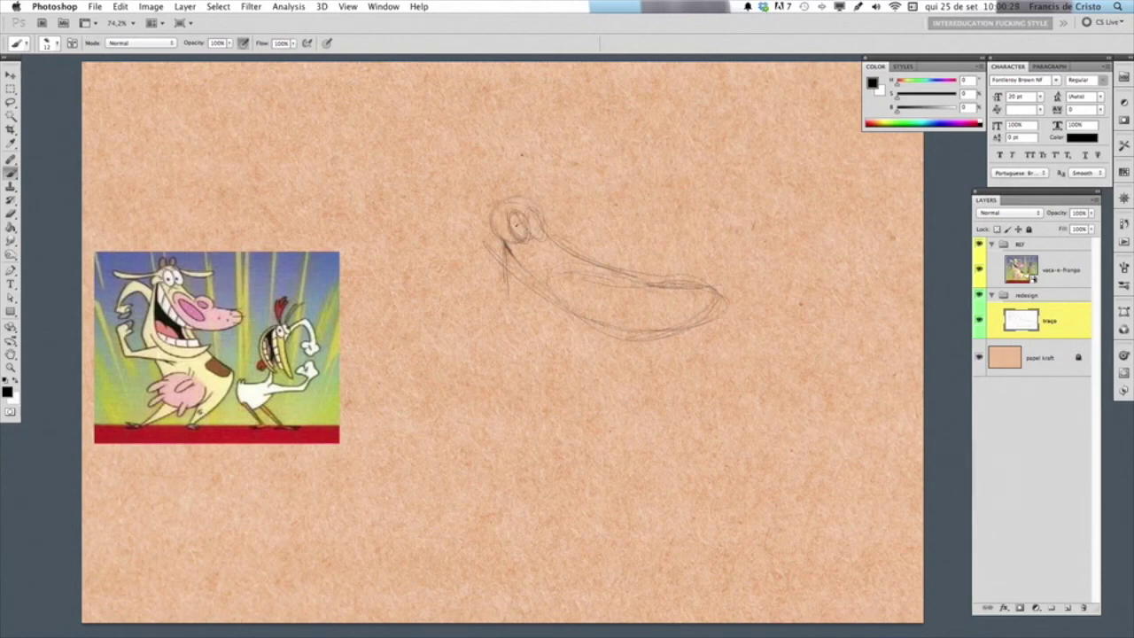
mouse_move(509, 224)
mouse_down()
mouse_move(524, 239)
mouse_move(542, 204)
mouse_up()
drag(528, 200, 498, 200)
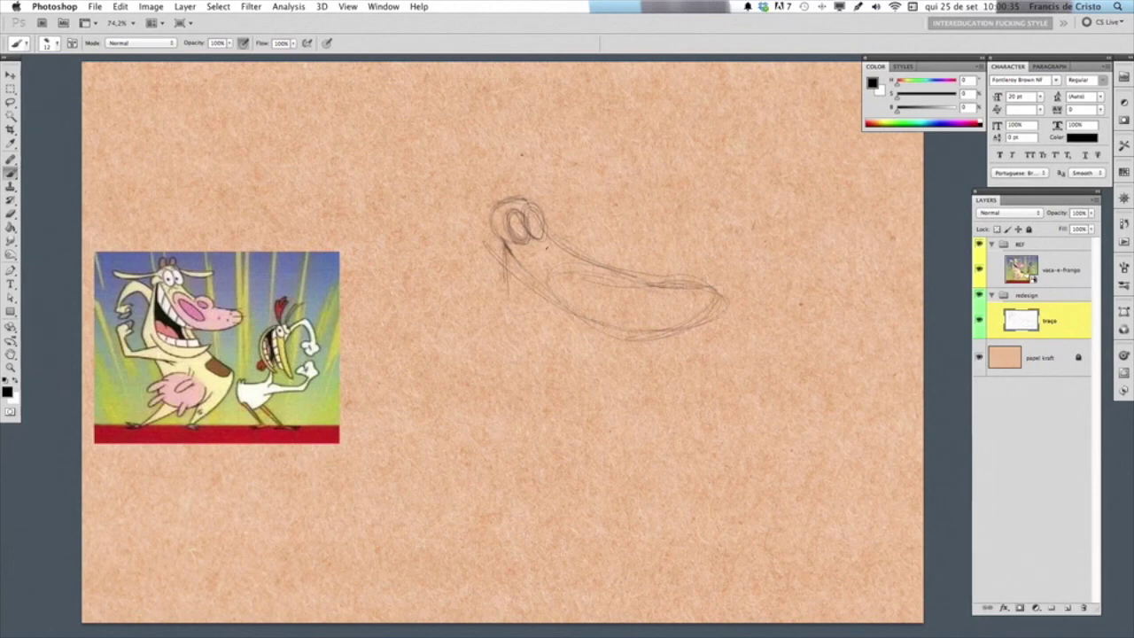
drag(525, 247, 542, 250)
drag(535, 257, 565, 262)
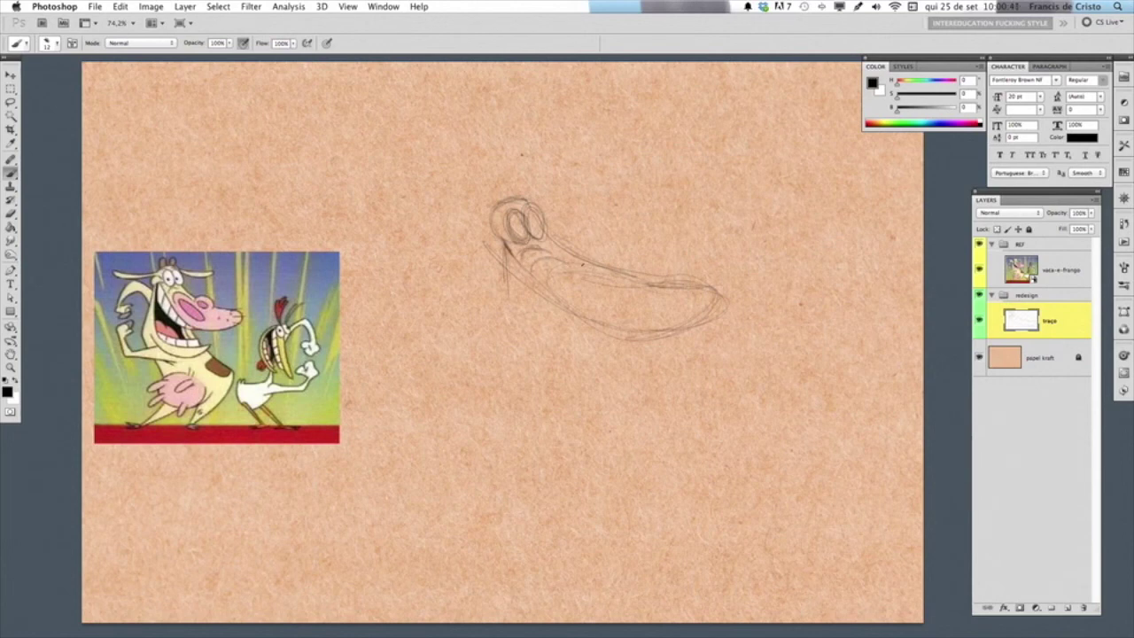
mouse_move(592, 279)
mouse_down()
mouse_move(548, 279)
mouse_move(631, 268)
mouse_move(603, 257)
mouse_move(693, 280)
mouse_move(660, 328)
mouse_move(577, 323)
mouse_up()
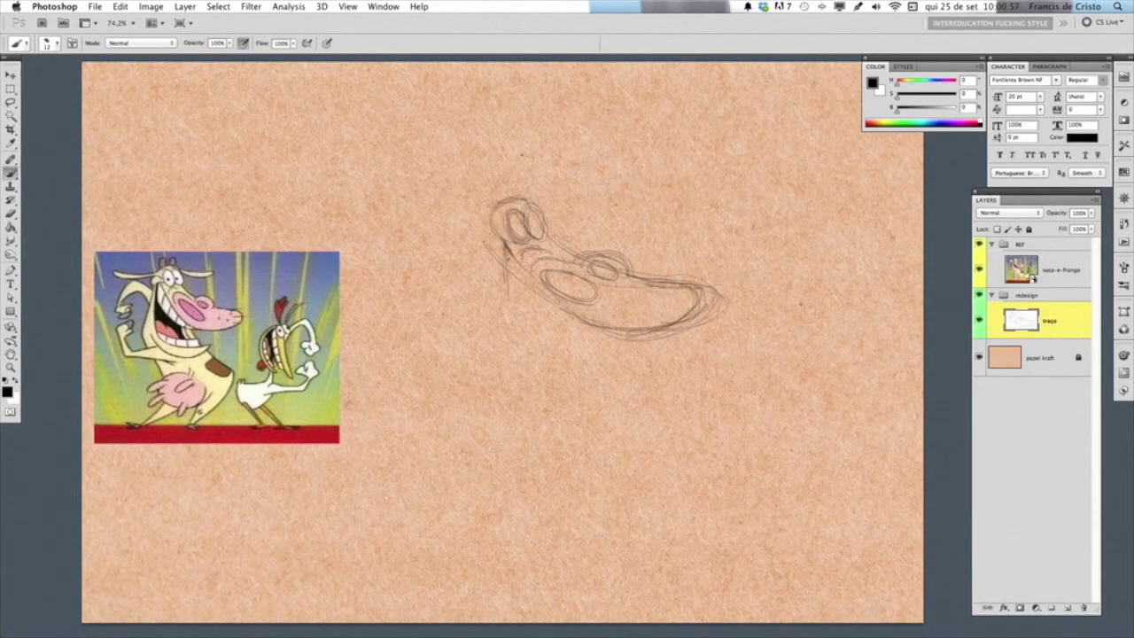
Add a curled stroke at the head's left edge and small loops on top
drag(550, 299, 607, 324)
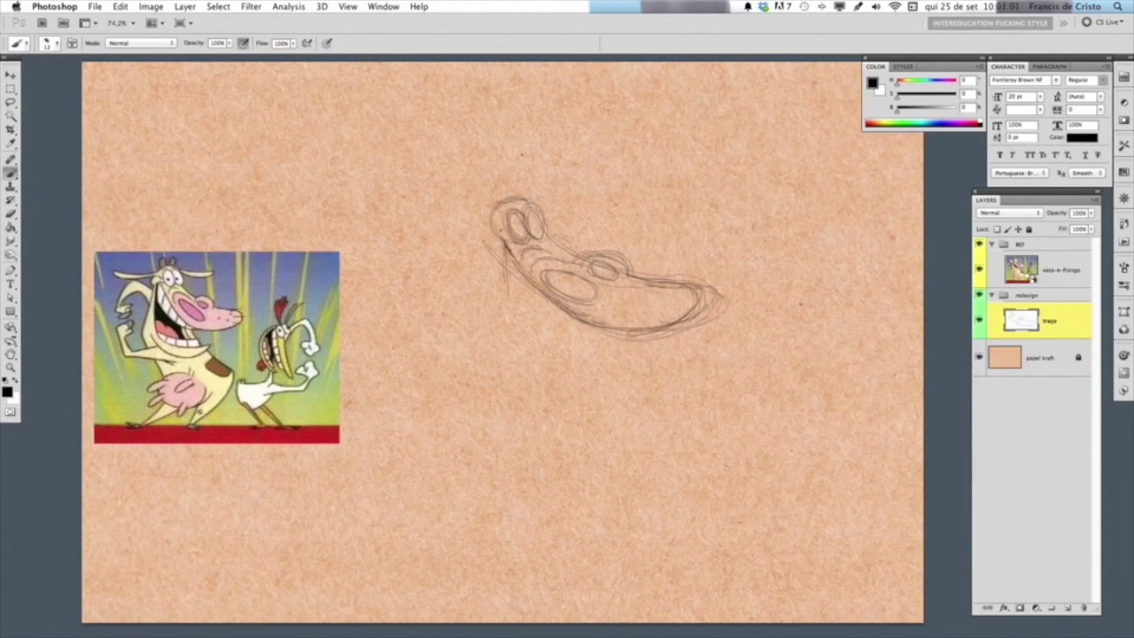
mouse_move(494, 228)
mouse_down()
mouse_move(491, 260)
mouse_move(484, 249)
mouse_move(501, 224)
mouse_move(403, 223)
mouse_up()
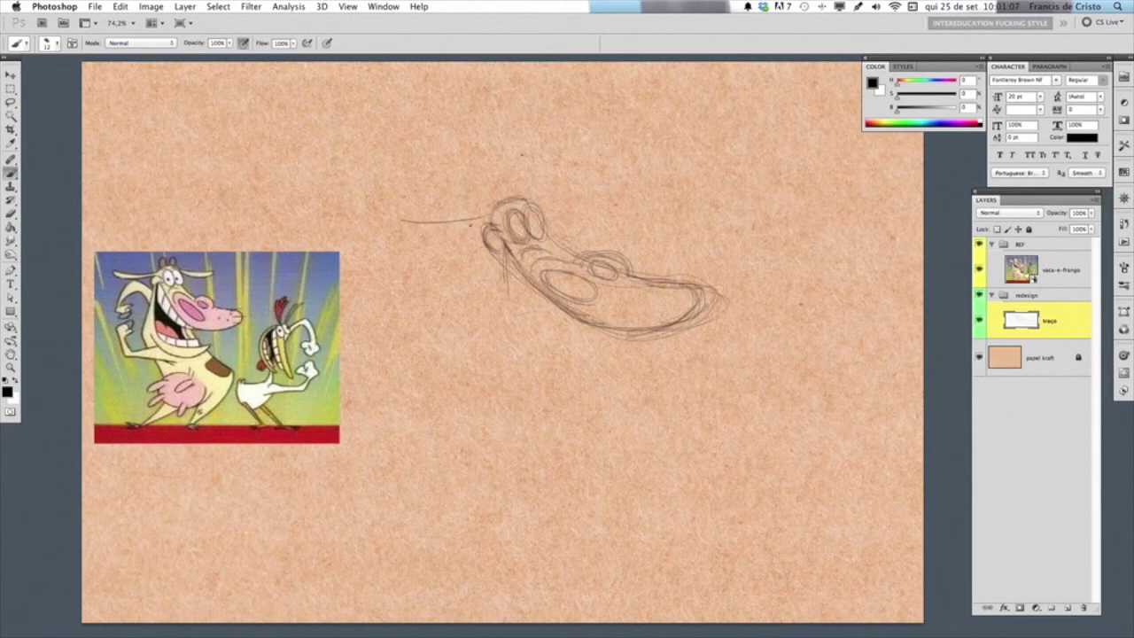
mouse_move(404, 222)
mouse_down()
mouse_move(418, 233)
mouse_move(470, 224)
mouse_up()
mouse_move(498, 186)
mouse_down()
mouse_move(507, 200)
mouse_move(487, 195)
mouse_up()
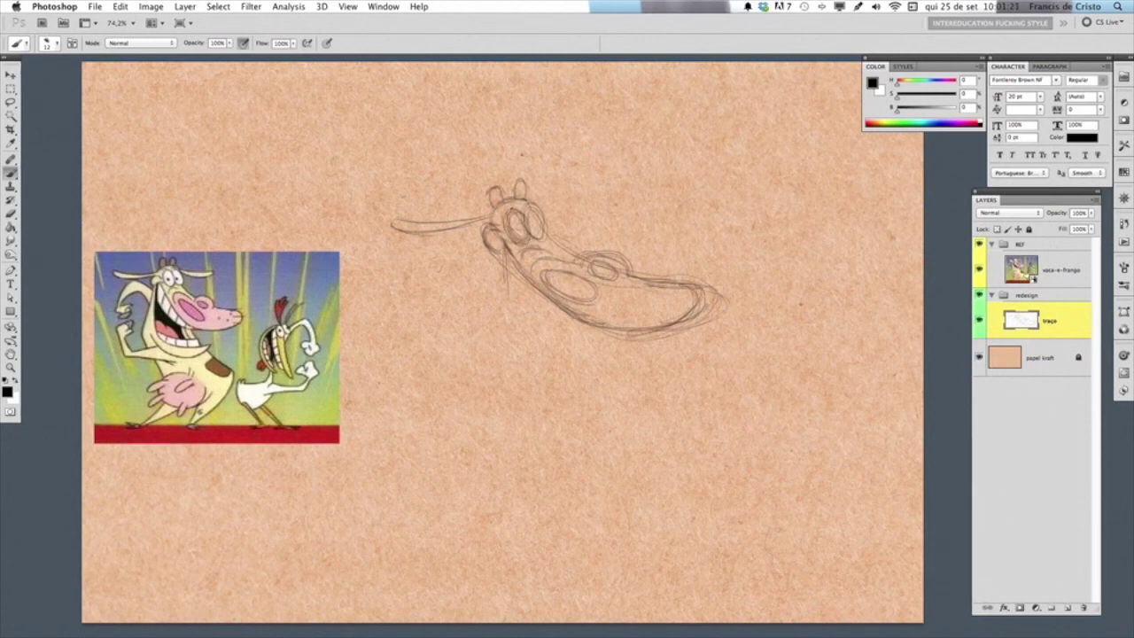
Lengthen the curved line reaching right from the head and darken its left side
drag(537, 216, 617, 208)
drag(542, 220, 625, 211)
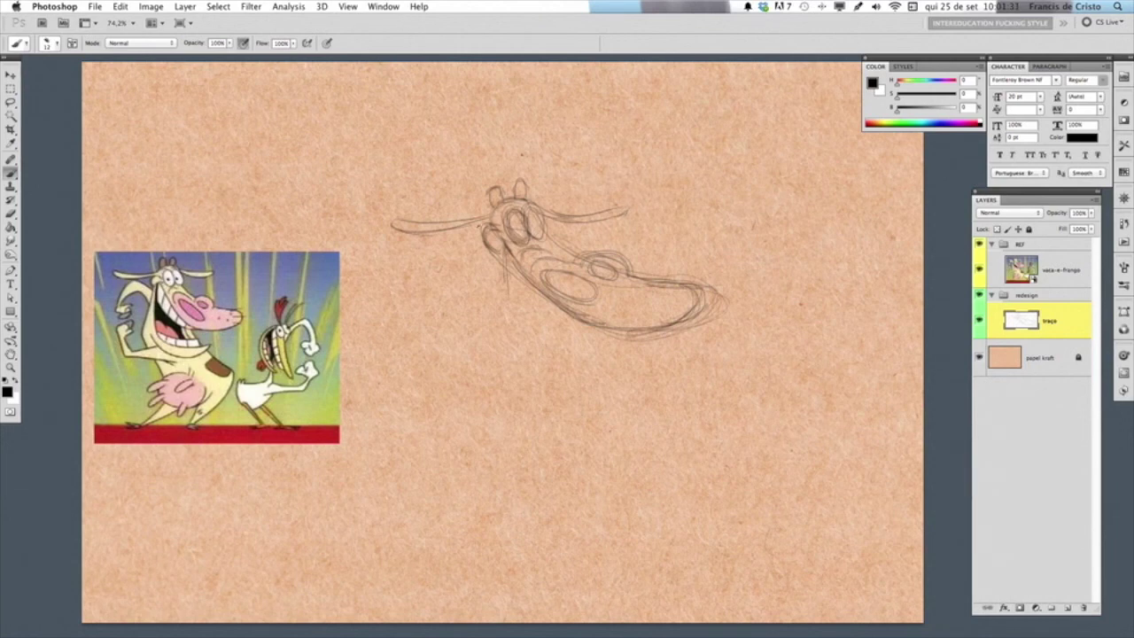
drag(501, 220, 480, 228)
drag(491, 233, 477, 248)
key(e)
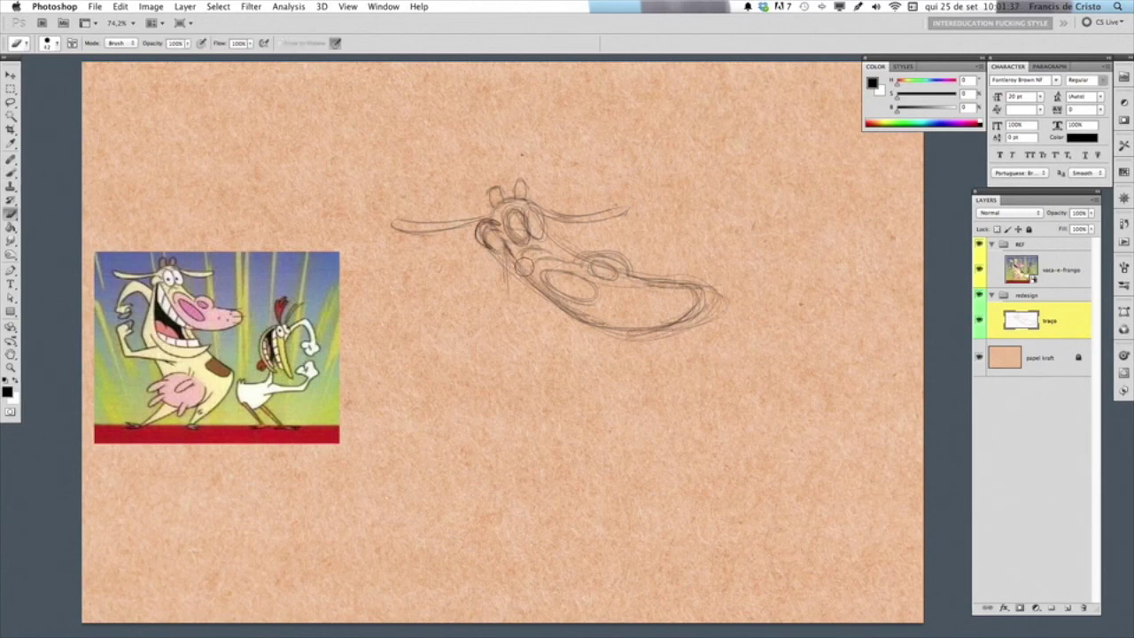
Rough in long lines running down below the head and a curve beneath the sketch
key(b)
drag(486, 255, 480, 333)
drag(485, 276, 463, 347)
drag(489, 257, 473, 326)
drag(486, 276, 464, 371)
drag(474, 312, 462, 374)
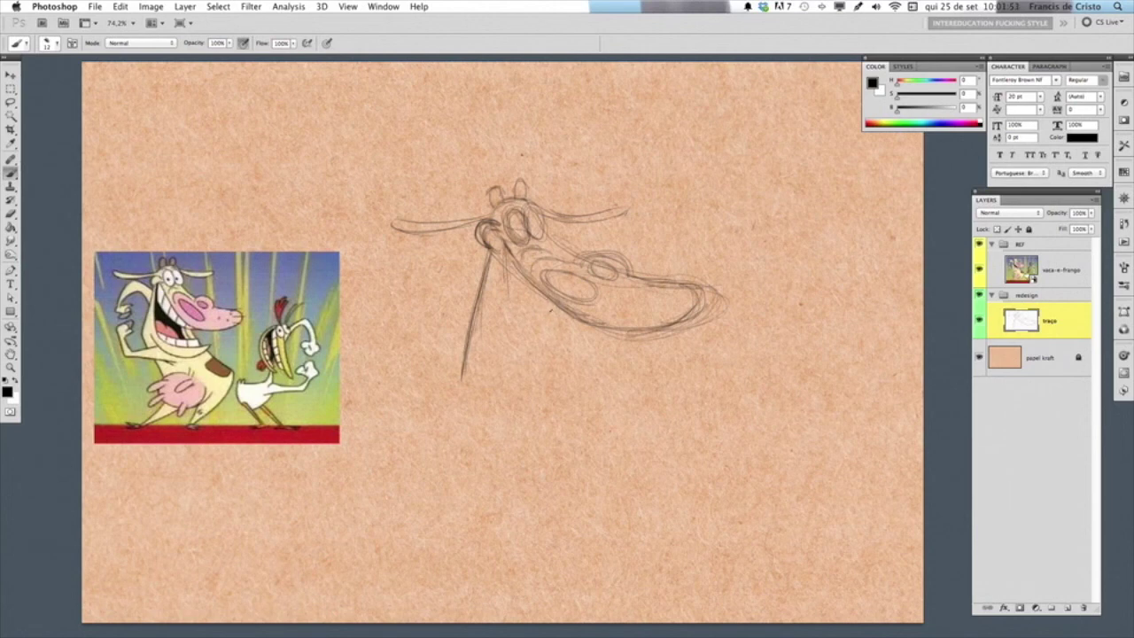
drag(558, 305, 587, 377)
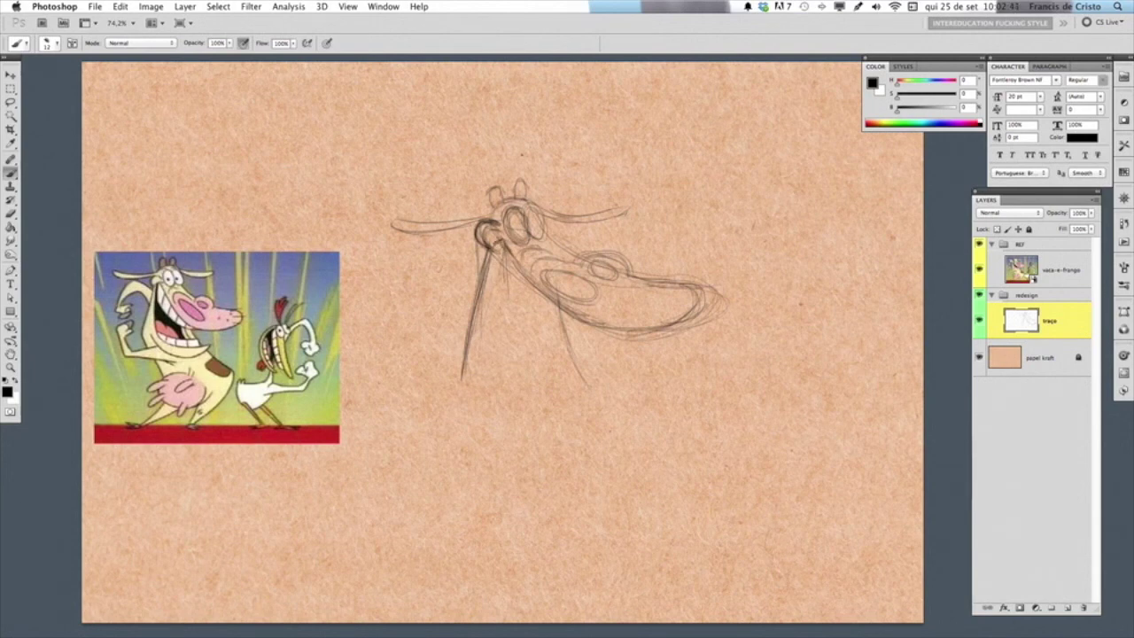
Darken the long line hanging below the cow's head
drag(495, 248, 495, 302)
drag(494, 273, 499, 372)
drag(496, 303, 499, 321)
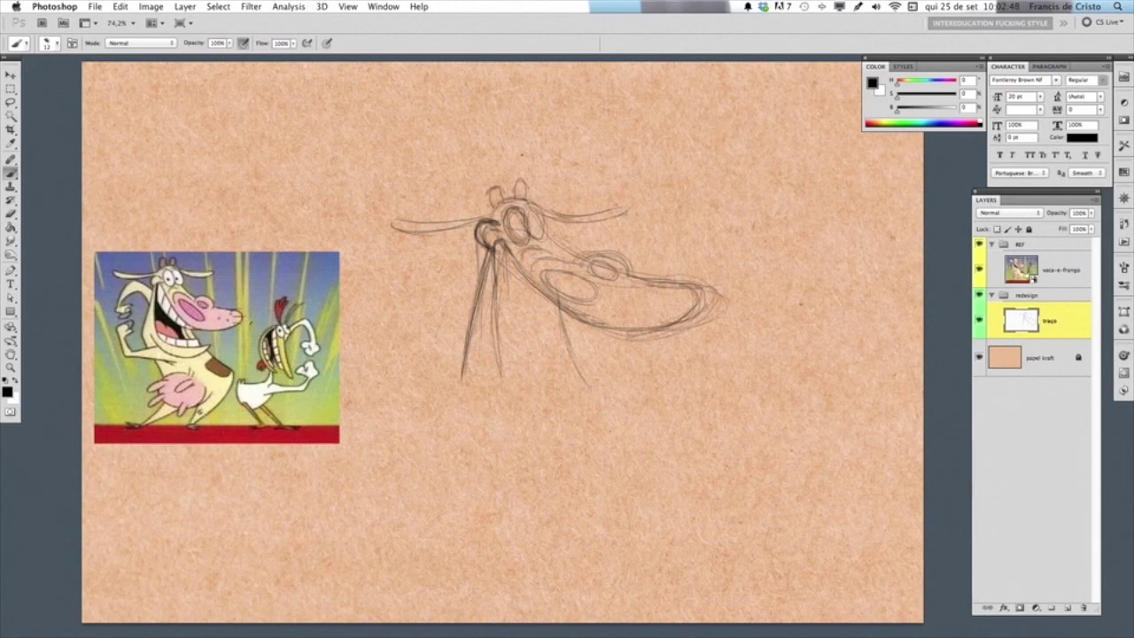
drag(491, 277, 499, 374)
drag(490, 334, 495, 376)
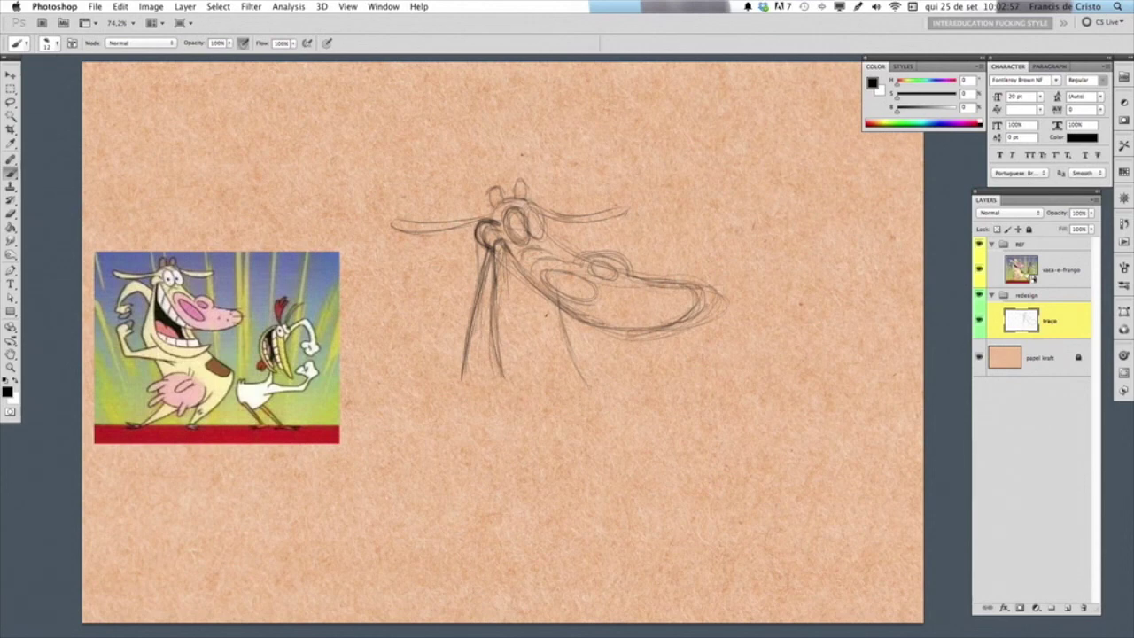
Strengthen the lower curve of the muzzle and add another line below the head
drag(507, 252, 567, 320)
drag(521, 273, 588, 333)
mouse_move(544, 300)
mouse_down()
mouse_move(603, 338)
mouse_move(666, 335)
mouse_up()
drag(576, 330, 673, 336)
mouse_move(553, 305)
mouse_down()
mouse_move(624, 339)
mouse_move(703, 303)
mouse_up()
mouse_move(486, 332)
mouse_down()
mouse_move(514, 385)
mouse_move(532, 392)
mouse_up()
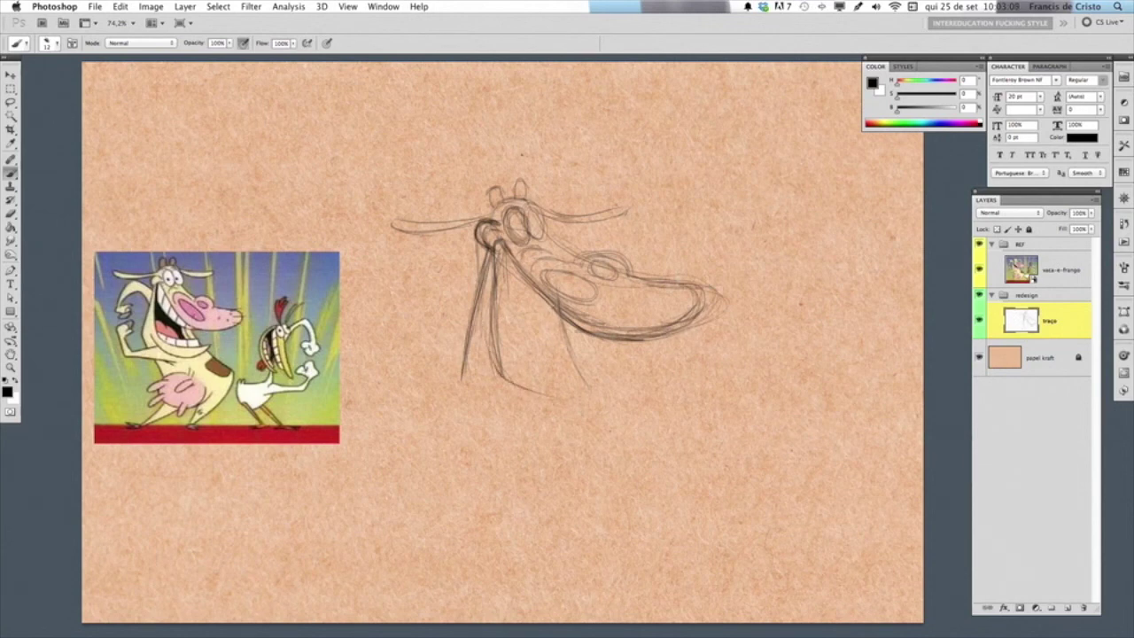
Reinforce the muzzle's top edge and add diagonal strokes descending from the snout
mouse_move(551, 289)
mouse_down()
mouse_move(608, 304)
mouse_move(551, 284)
mouse_move(594, 298)
mouse_up()
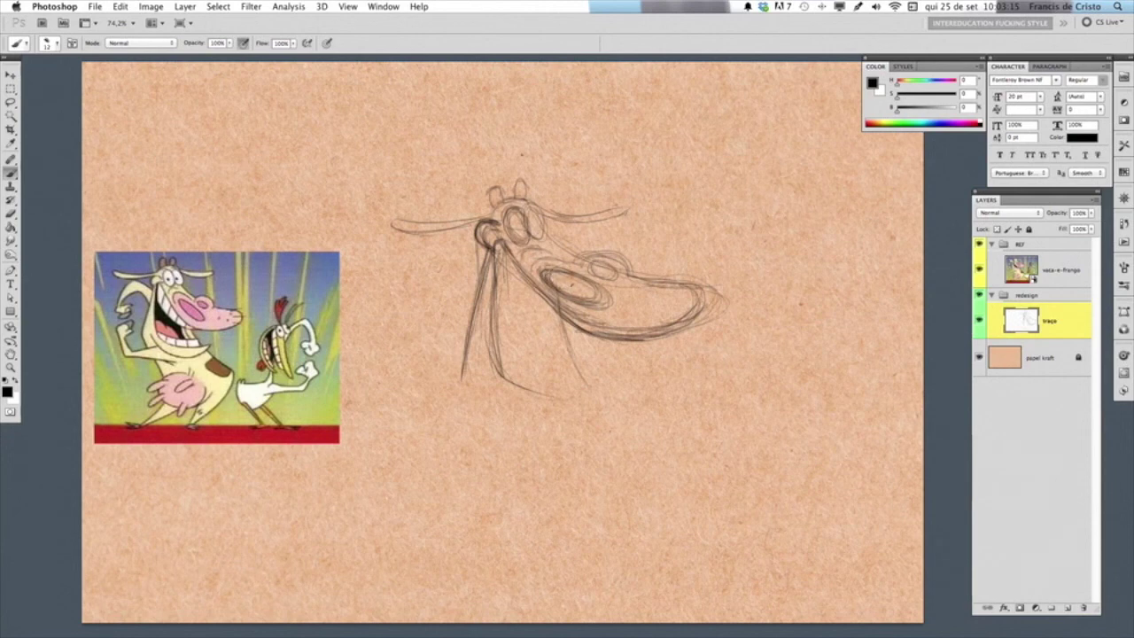
mouse_move(532, 272)
mouse_down()
mouse_move(530, 258)
mouse_move(576, 257)
mouse_move(552, 258)
mouse_up()
drag(547, 269, 575, 266)
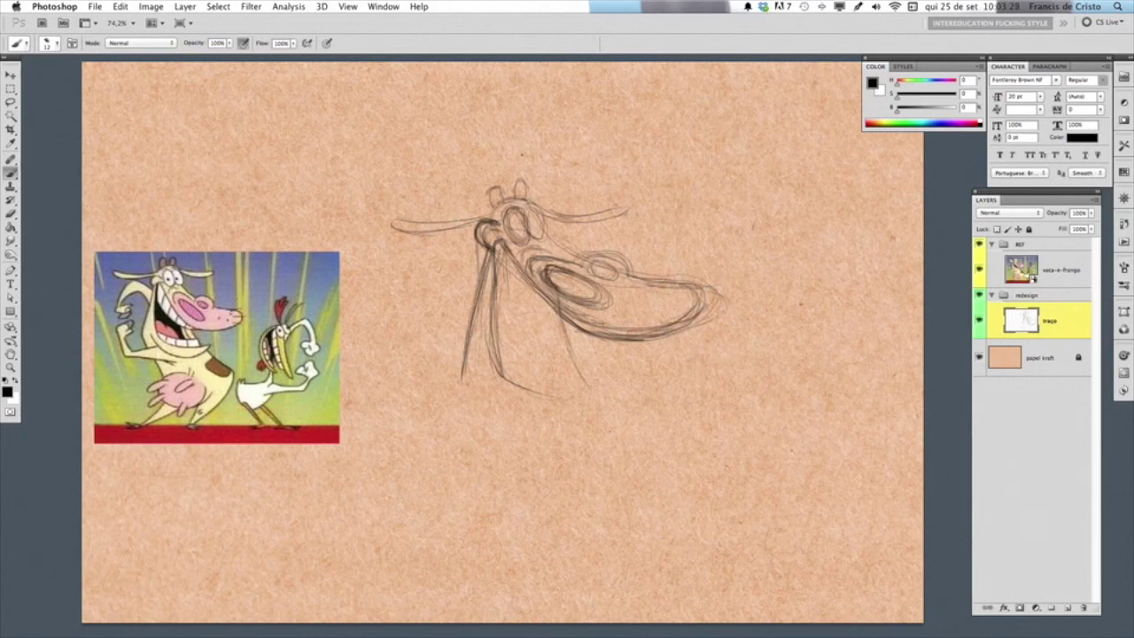
drag(555, 319, 566, 360)
mouse_move(556, 318)
mouse_down()
mouse_move(575, 358)
mouse_move(603, 372)
mouse_move(609, 391)
mouse_up()
drag(577, 346, 615, 391)
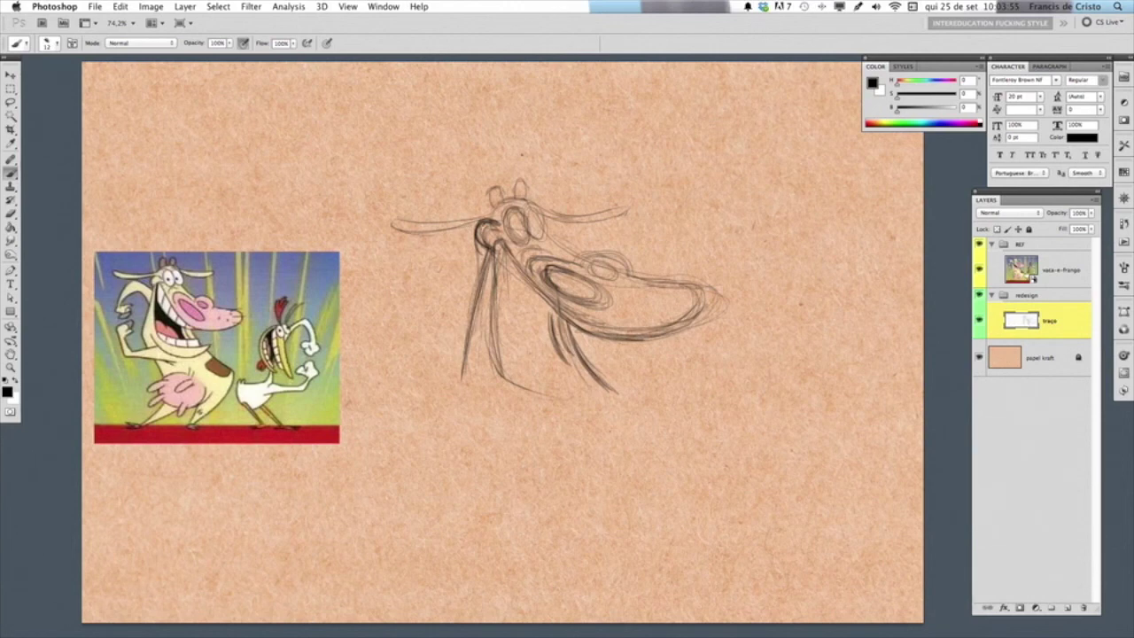
Extend the figure's long left line toward the bottom and the snout line down-right
drag(479, 280, 450, 361)
mouse_move(466, 314)
mouse_down()
mouse_move(447, 371)
mouse_move(464, 416)
mouse_up()
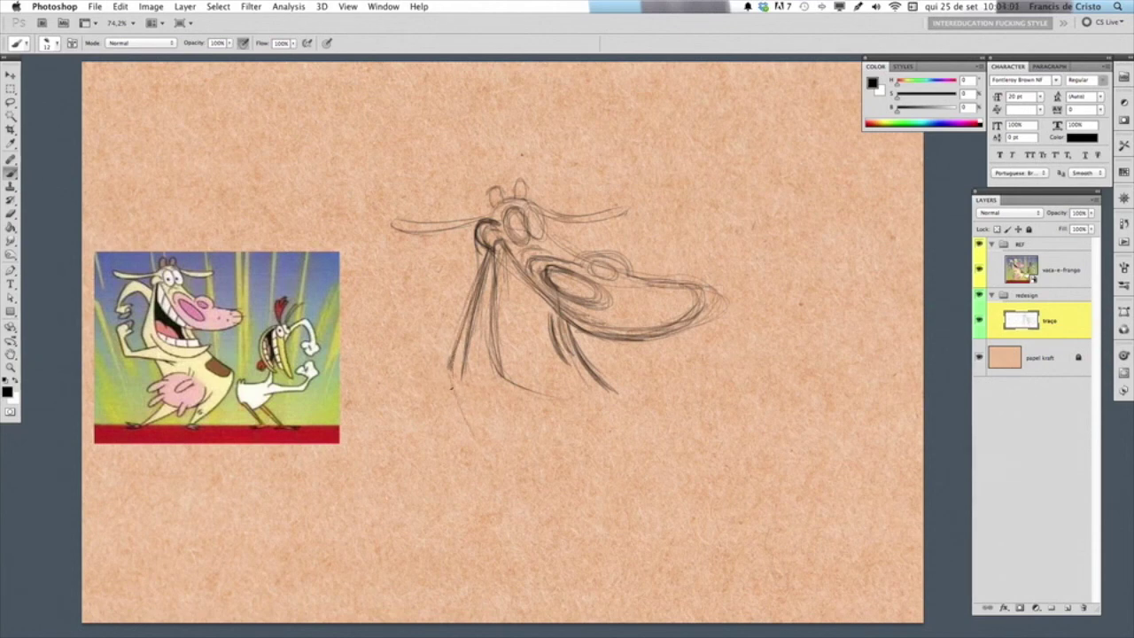
mouse_move(455, 352)
mouse_down()
mouse_move(453, 375)
mouse_move(489, 452)
mouse_up()
drag(459, 396, 489, 454)
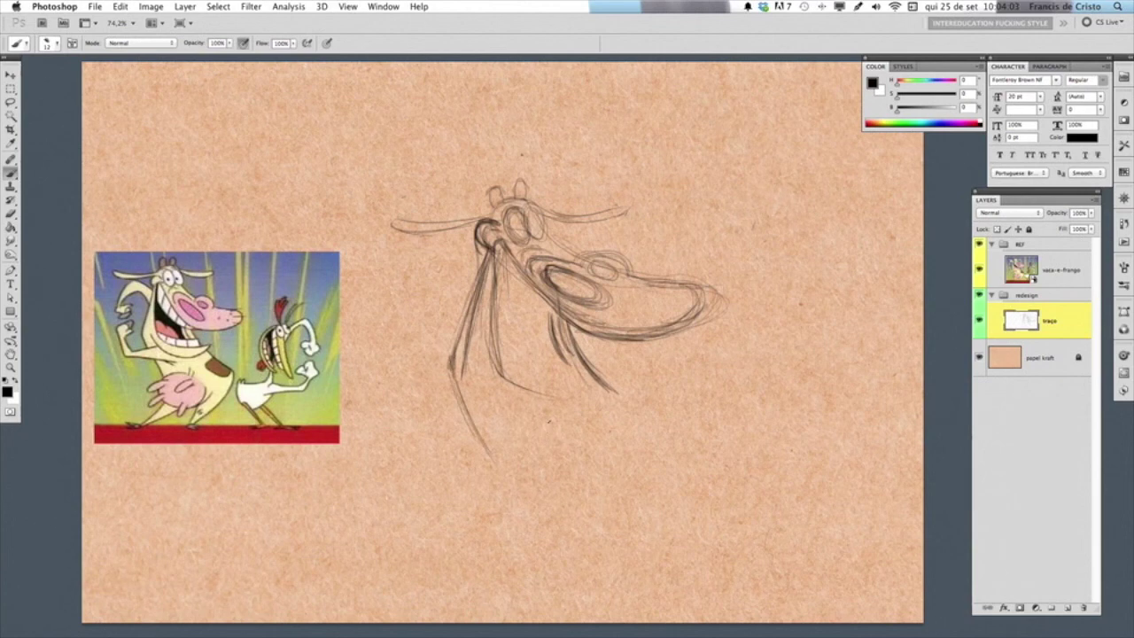
drag(461, 403, 513, 477)
drag(474, 424, 519, 483)
drag(619, 400, 673, 449)
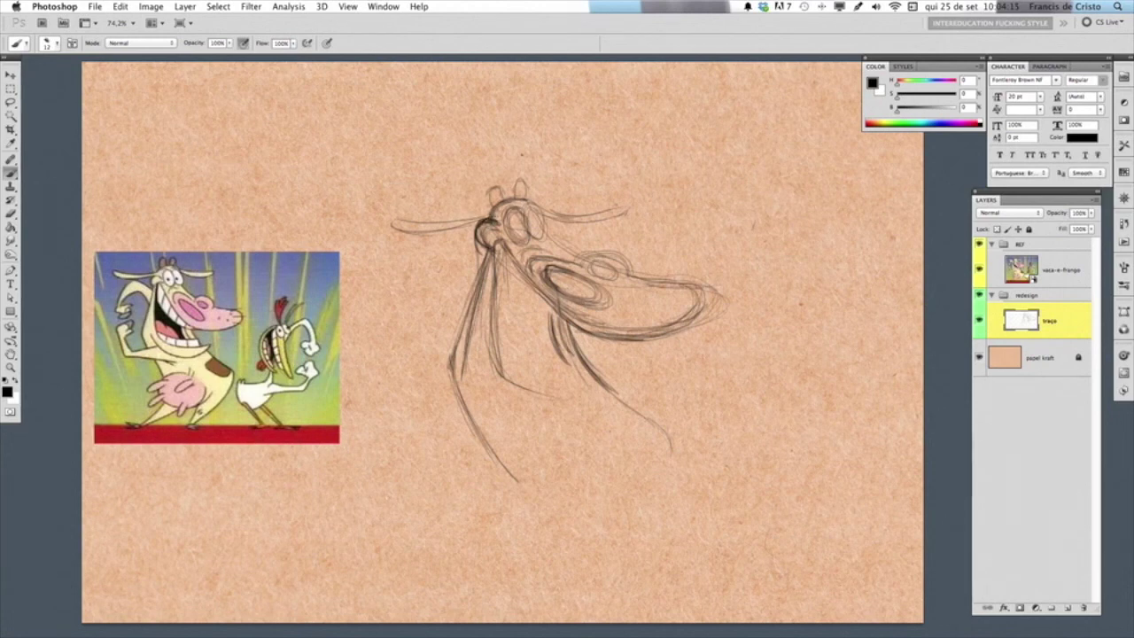
key(e)
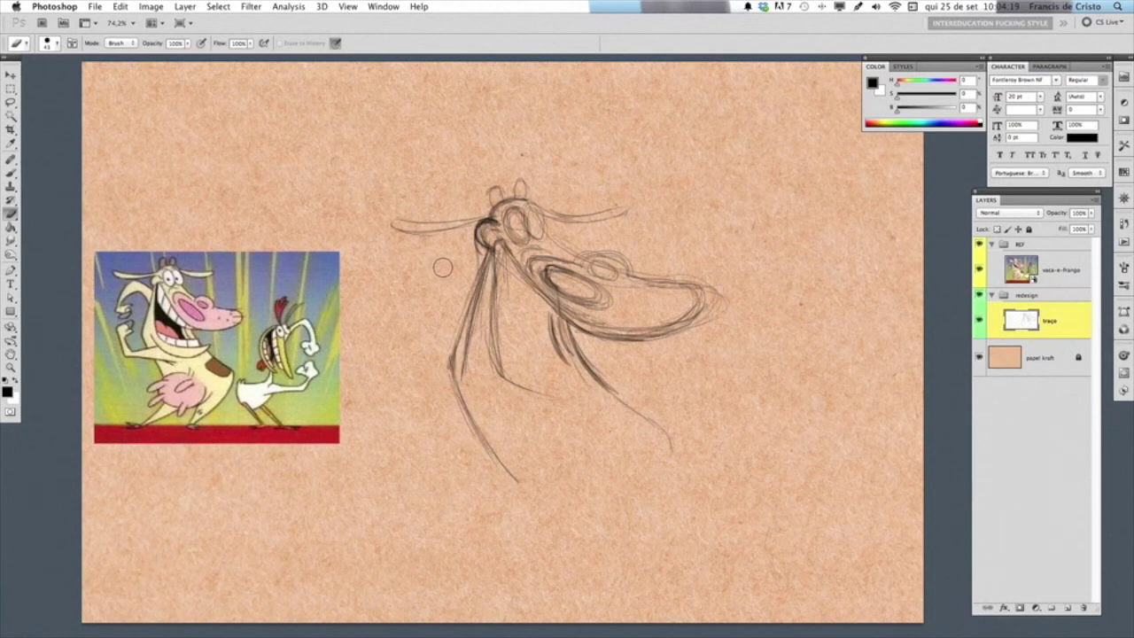
Shrink the eraser, lighten the dark strokes on the head, and return to the Brush
key(bracketleft)
key(bracketleft)
key(bracketleft)
drag(479, 232, 479, 257)
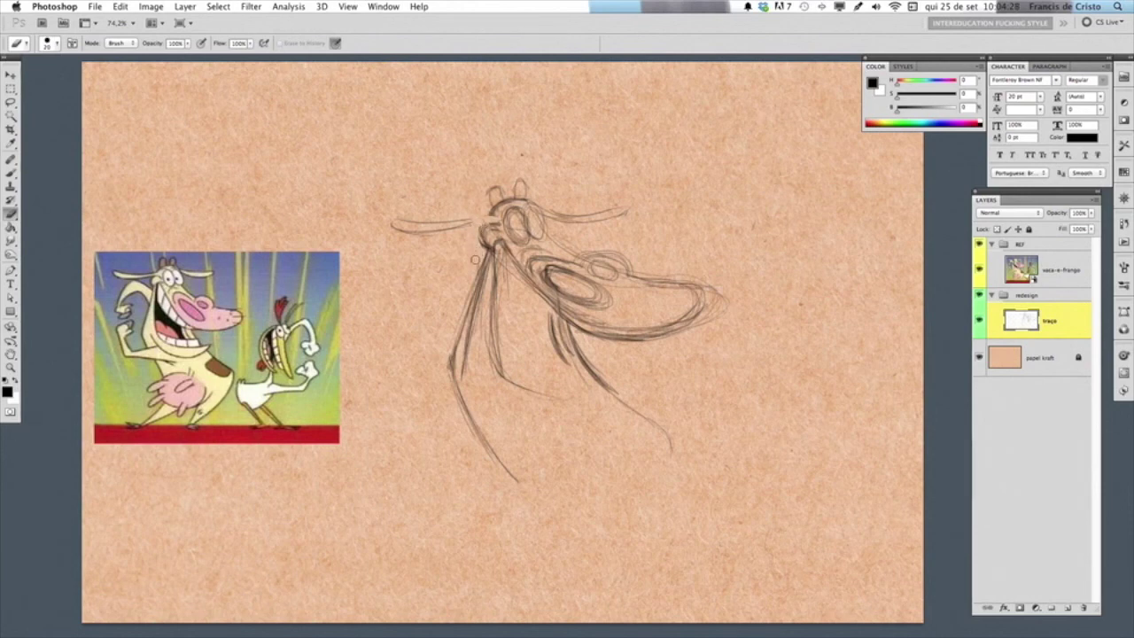
key(b)
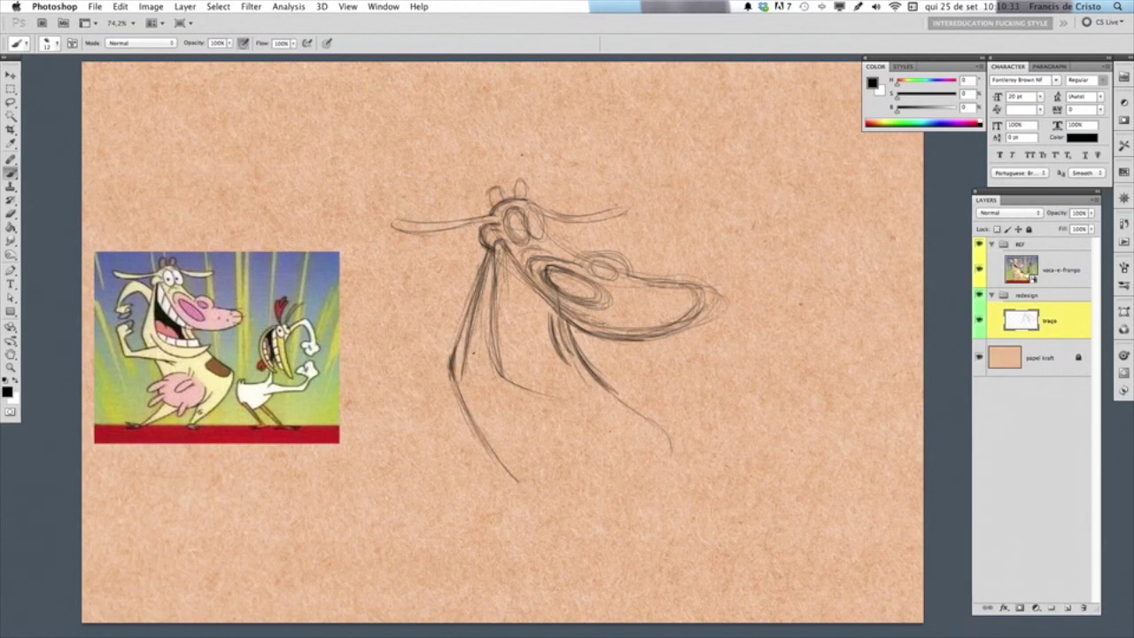
Erase stray strokes along the long left body line
key(e)
drag(486, 264, 463, 363)
mouse_move(475, 315)
mouse_down()
mouse_move(461, 369)
mouse_move(473, 314)
mouse_up()
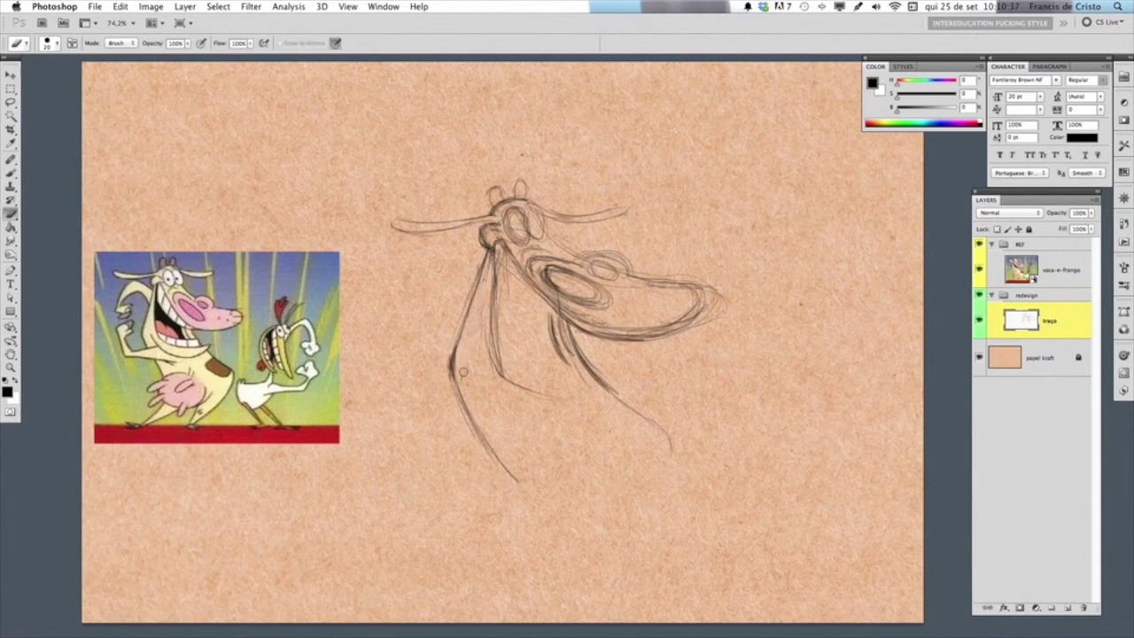
key(b)
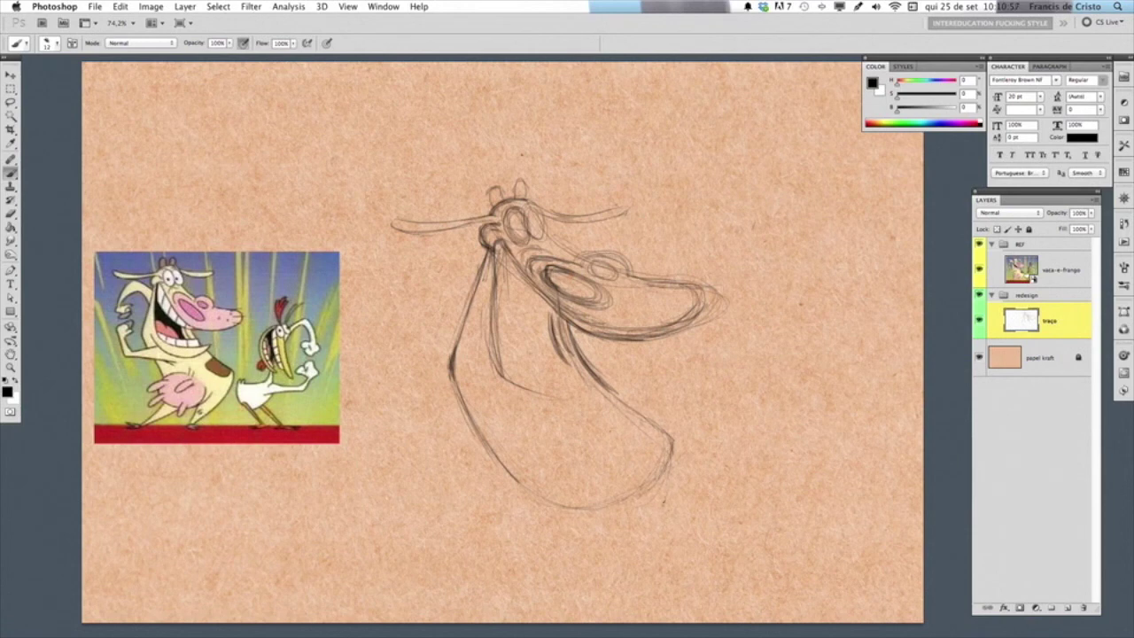
Brush a rounded lower body curve and a leg ending in a small pointed foot
drag(671, 483, 620, 550)
mouse_move(656, 448)
mouse_down()
mouse_move(601, 557)
mouse_move(589, 556)
mouse_up()
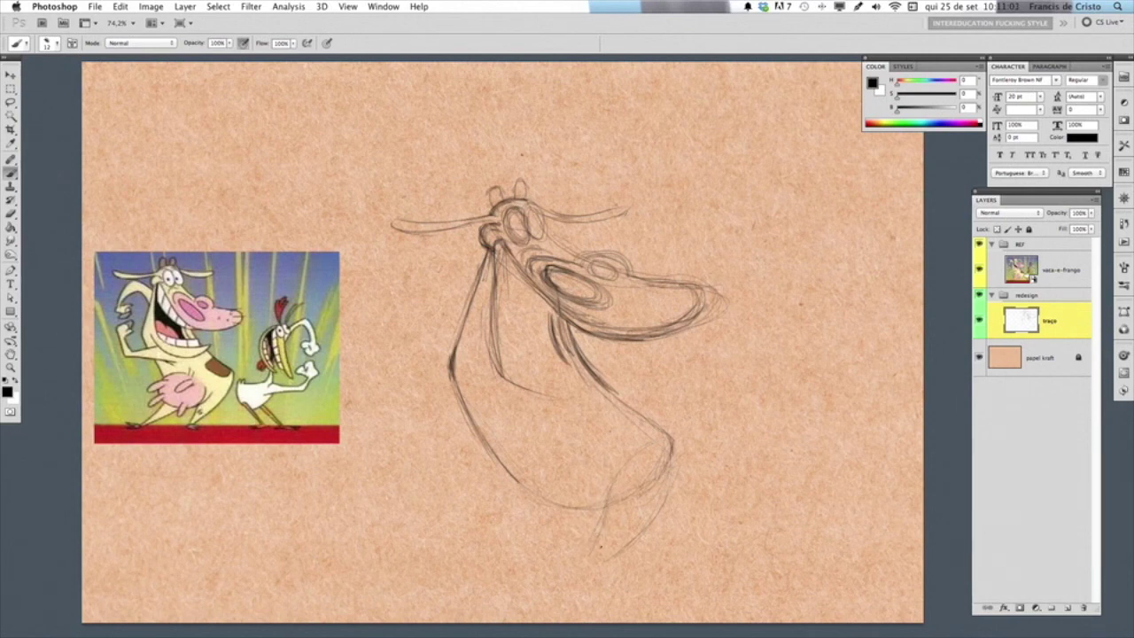
drag(653, 507, 627, 535)
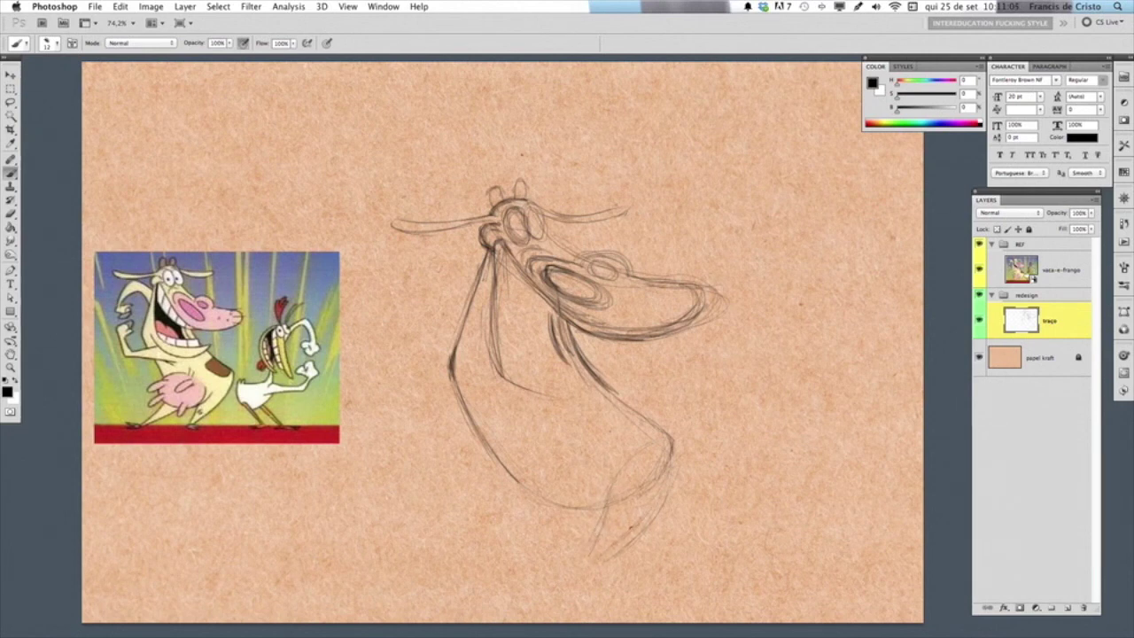
drag(677, 443, 638, 524)
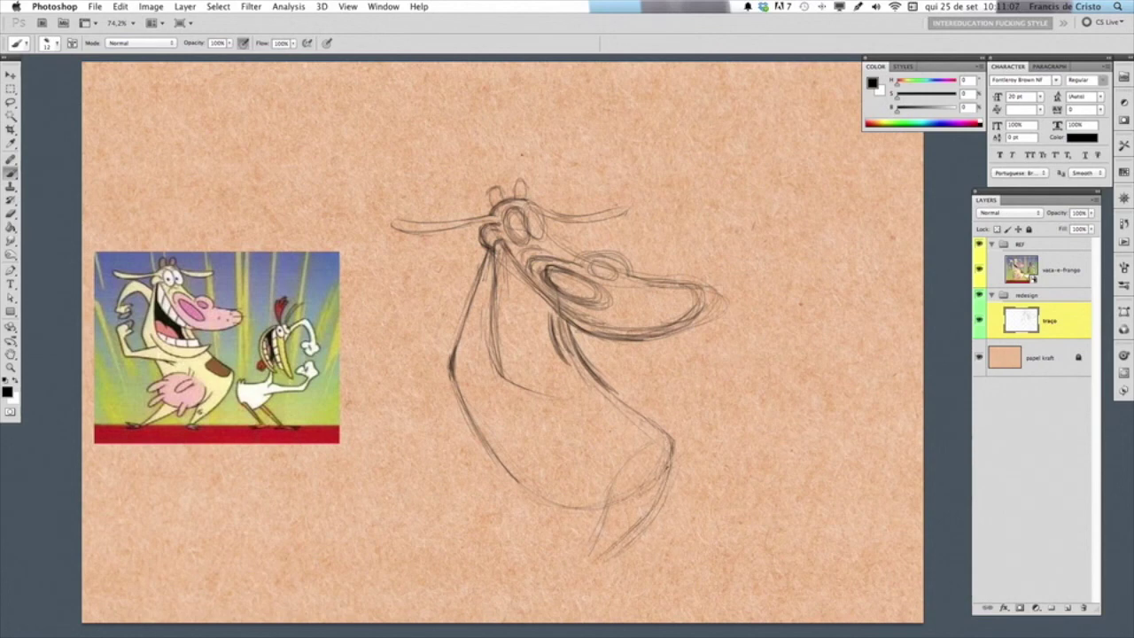
drag(667, 478, 659, 494)
drag(621, 542, 592, 561)
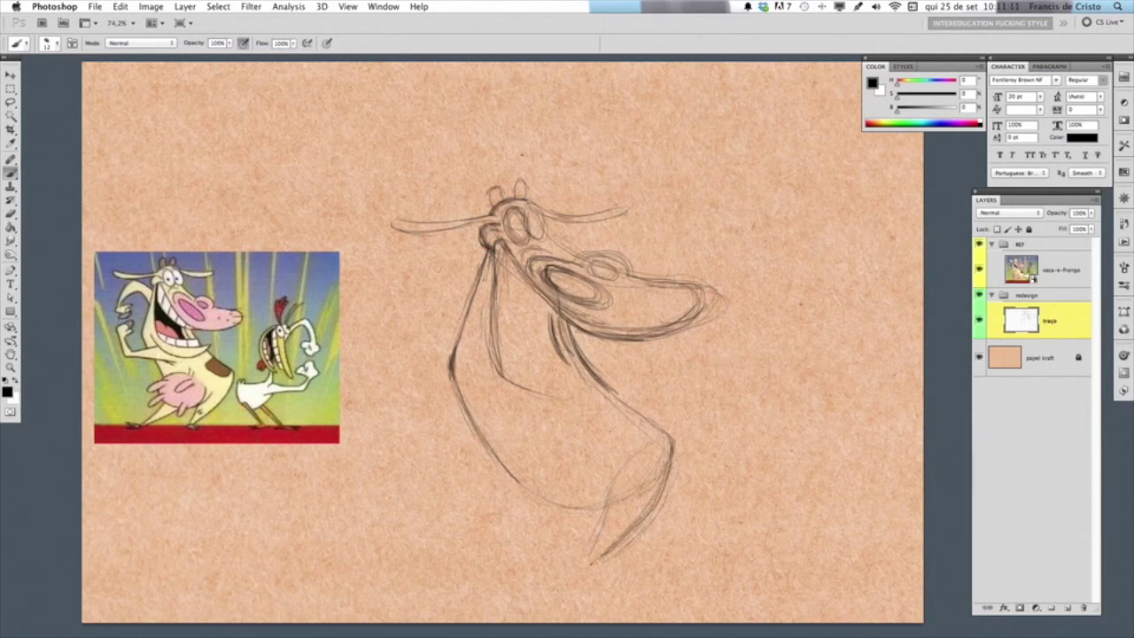
mouse_move(610, 509)
mouse_down()
mouse_move(590, 556)
mouse_move(595, 541)
mouse_move(590, 567)
mouse_move(607, 571)
mouse_move(580, 569)
mouse_move(601, 574)
mouse_up()
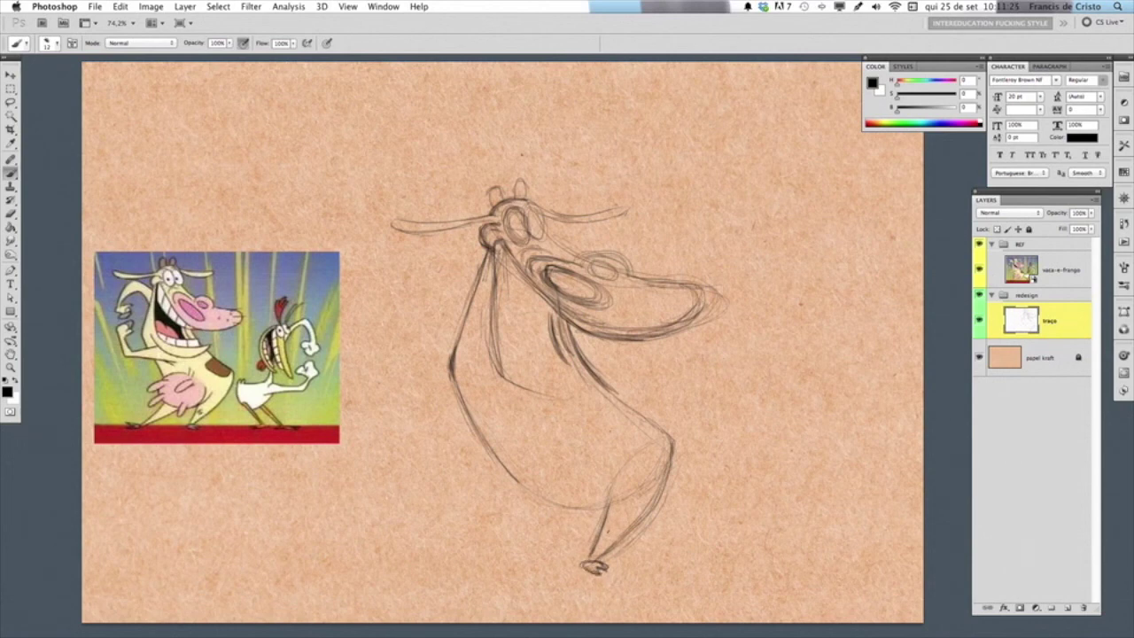
Sketch strokes at the lower leg and a rough, reinforced round belly circle
drag(607, 532, 611, 535)
drag(631, 482, 611, 503)
drag(516, 498, 572, 521)
mouse_move(567, 447)
mouse_down()
mouse_move(530, 450)
mouse_move(524, 484)
mouse_move(576, 517)
mouse_up()
mouse_move(532, 487)
mouse_down()
mouse_move(564, 518)
mouse_move(523, 449)
mouse_move(525, 508)
mouse_up()
mouse_move(576, 436)
mouse_down()
mouse_move(540, 516)
mouse_move(498, 473)
mouse_move(496, 510)
mouse_up()
mouse_move(537, 445)
mouse_down()
mouse_move(498, 510)
mouse_move(569, 517)
mouse_move(560, 523)
mouse_move(603, 502)
mouse_move(518, 524)
mouse_up()
drag(599, 506, 538, 528)
drag(612, 480, 604, 500)
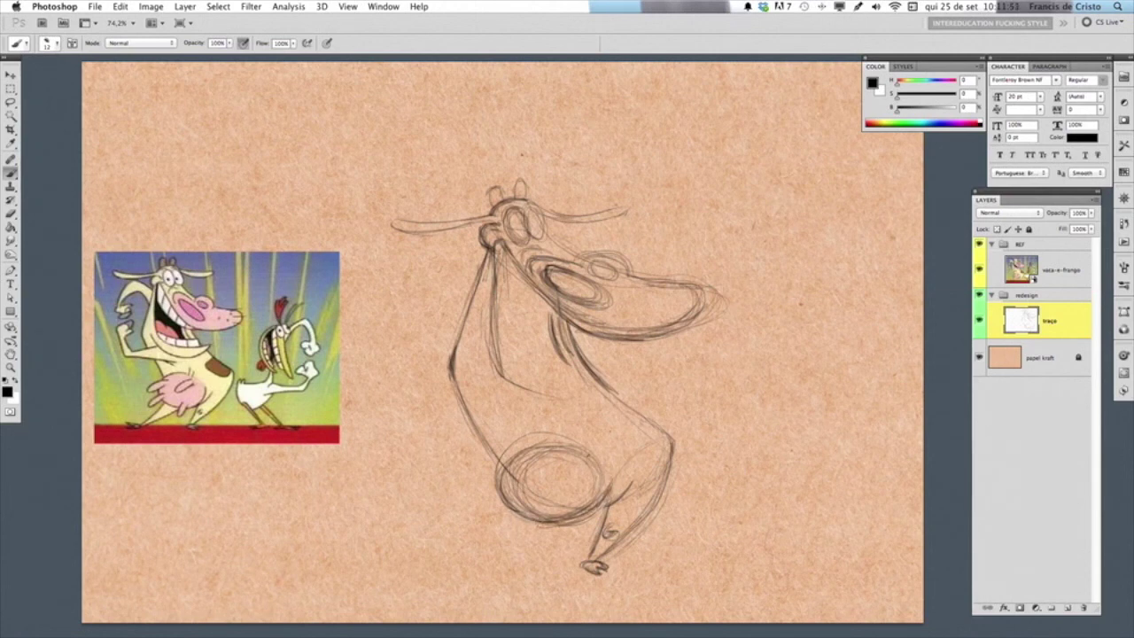
Add marks around and inside the belly circle, then stroke the neck and curve under the mouth
mouse_move(558, 442)
mouse_down()
mouse_move(507, 461)
mouse_move(578, 439)
mouse_up()
drag(496, 470, 477, 486)
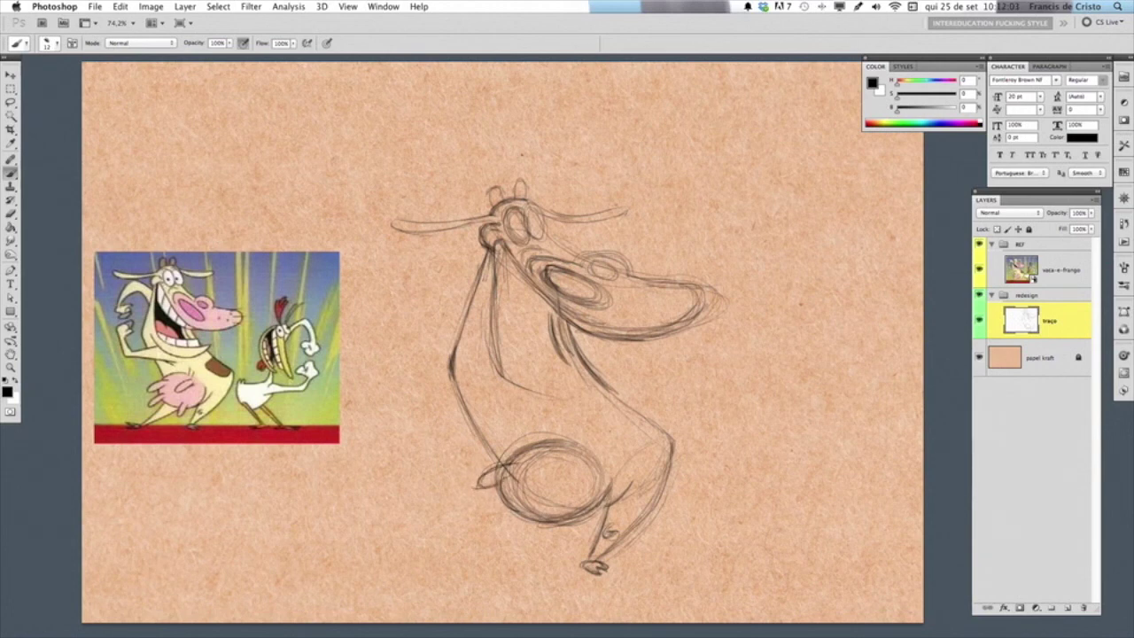
mouse_move(492, 508)
mouse_down()
mouse_move(486, 522)
mouse_move(499, 517)
mouse_move(484, 522)
mouse_up()
drag(562, 527, 562, 543)
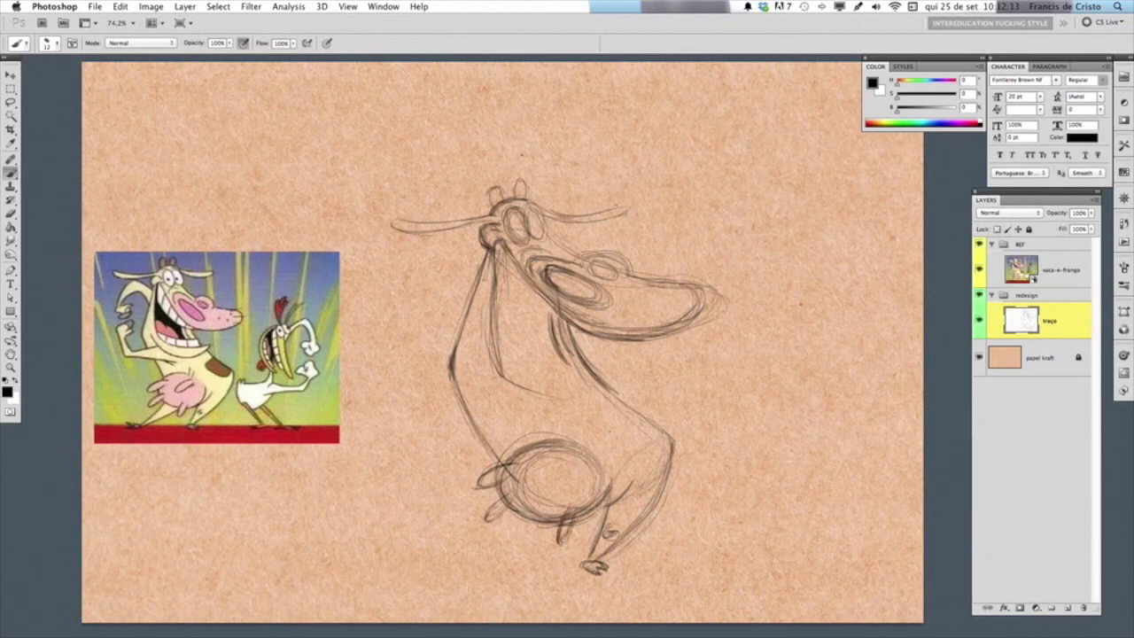
mouse_move(547, 472)
mouse_down()
mouse_move(544, 483)
mouse_move(567, 478)
mouse_up()
drag(567, 463, 540, 493)
drag(572, 434, 573, 448)
mouse_move(475, 367)
mouse_down()
mouse_move(509, 401)
mouse_move(572, 415)
mouse_up()
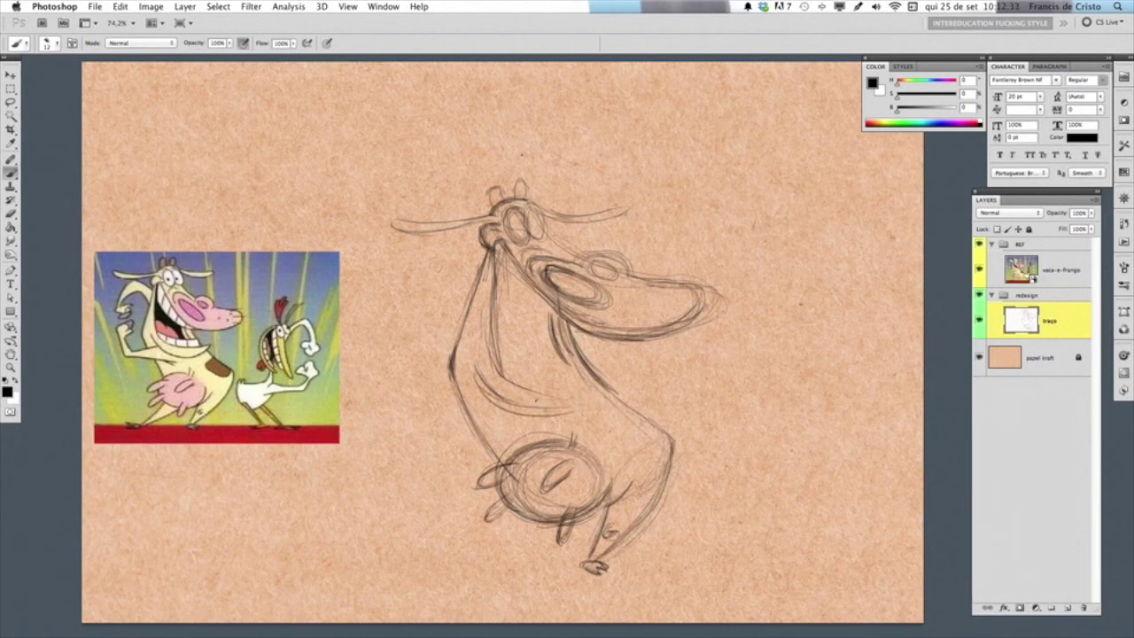
mouse_move(482, 383)
mouse_down()
mouse_move(578, 414)
mouse_move(622, 379)
mouse_up()
Extend and darken the long curve under the mouth and its upper edge
drag(551, 417, 617, 391)
mouse_move(504, 395)
mouse_down()
mouse_move(617, 379)
mouse_move(590, 405)
mouse_up()
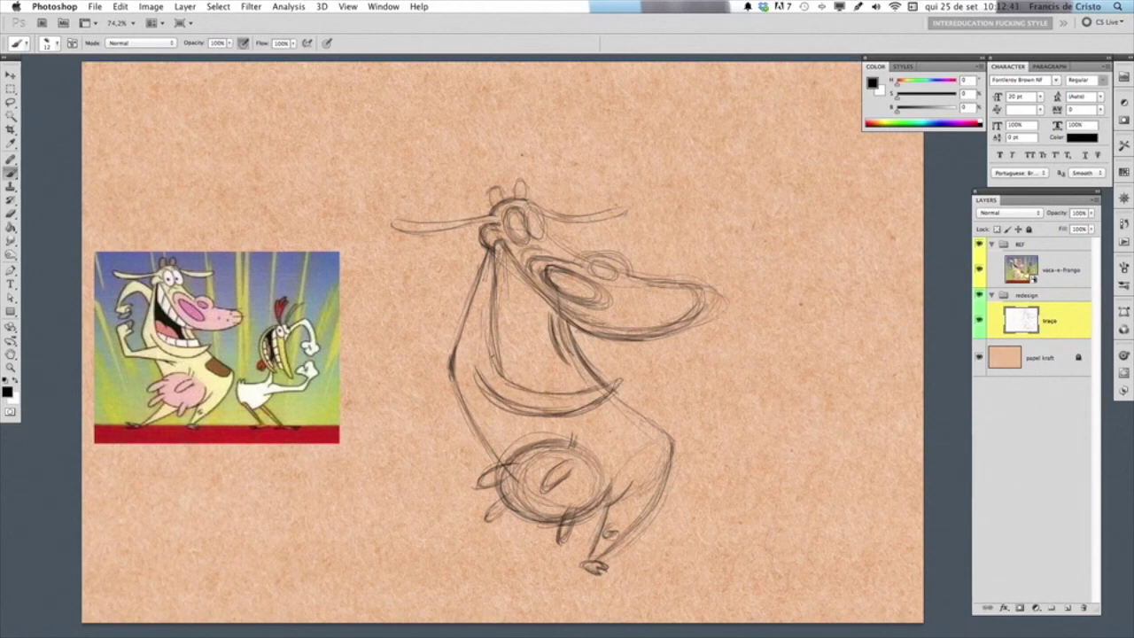
mouse_move(498, 365)
mouse_down()
mouse_move(553, 381)
mouse_move(604, 369)
mouse_move(600, 386)
mouse_up()
mouse_move(499, 353)
mouse_down()
mouse_move(553, 376)
mouse_move(610, 365)
mouse_up()
drag(539, 370, 590, 377)
mouse_move(496, 353)
mouse_down()
mouse_move(589, 379)
mouse_move(541, 381)
mouse_move(595, 374)
mouse_move(561, 379)
mouse_up()
Draw and reinforce the inner neck lines, darkening the lines around the neck and mouth
key(e)
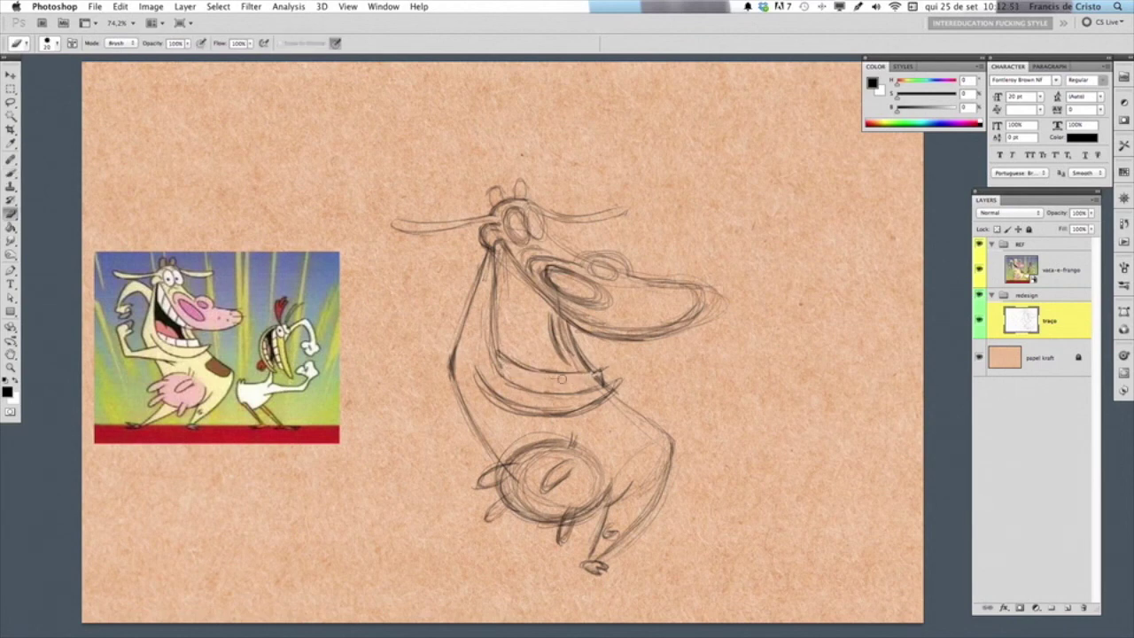
key(b)
drag(497, 306, 489, 376)
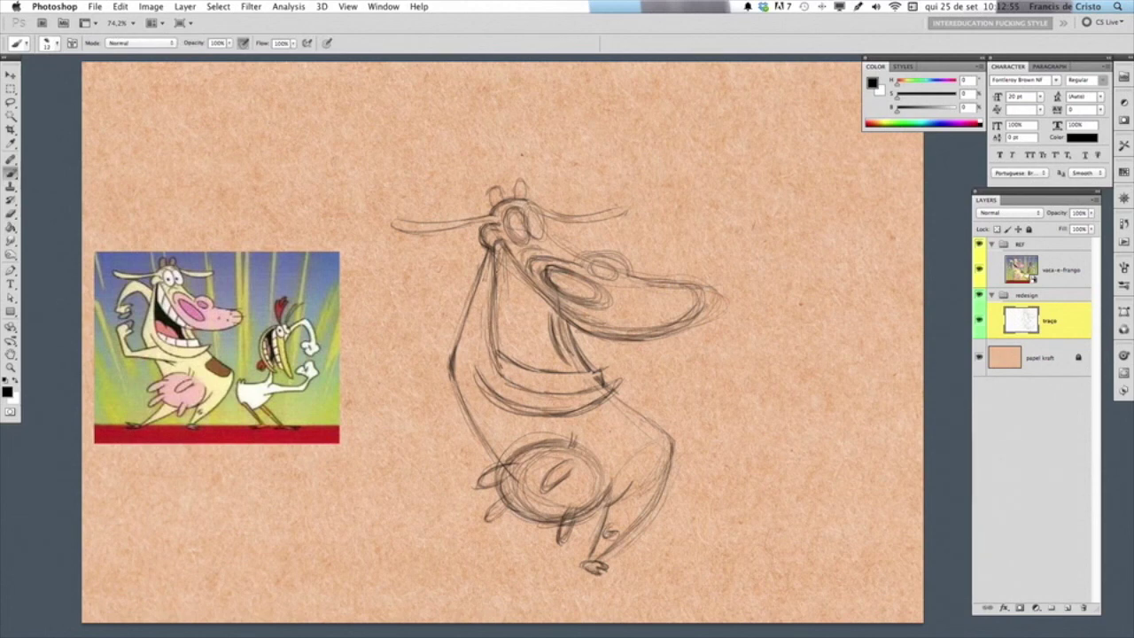
drag(497, 250, 495, 307)
mouse_move(502, 241)
mouse_down()
mouse_move(502, 287)
mouse_move(530, 310)
mouse_up()
mouse_move(521, 300)
mouse_down()
mouse_move(567, 329)
mouse_move(551, 323)
mouse_up()
mouse_move(500, 282)
mouse_down()
mouse_move(550, 324)
mouse_move(521, 345)
mouse_move(528, 332)
mouse_move(578, 372)
mouse_move(567, 370)
mouse_up()
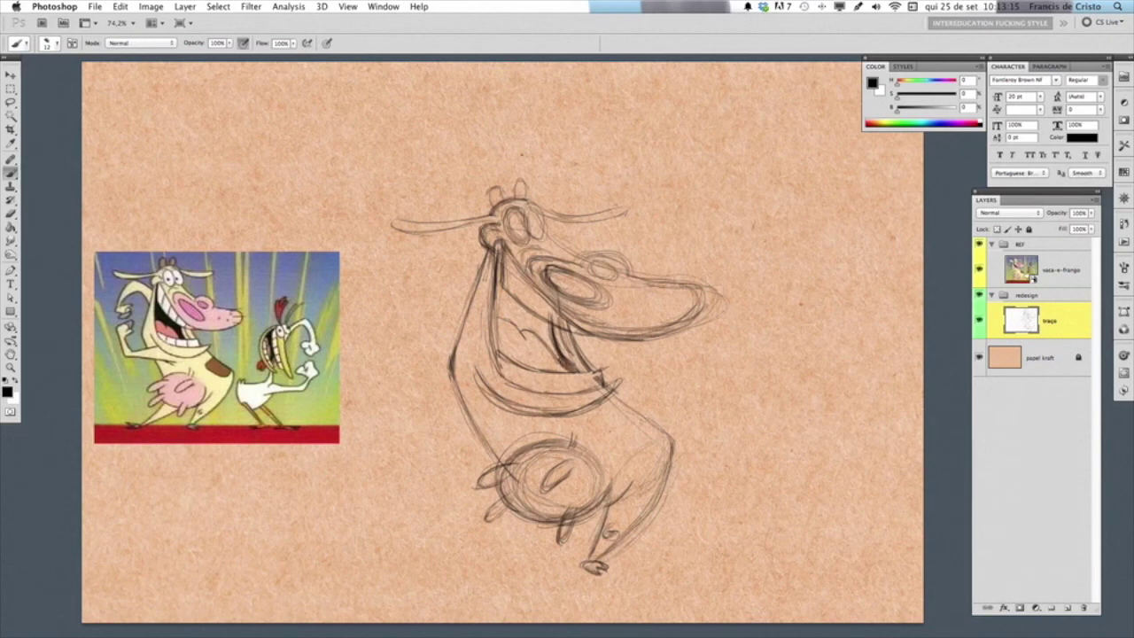
Darken the left neck outline and shade inside the mouth, toggling between Eraser and Brush
mouse_move(499, 312)
mouse_down()
mouse_move(499, 254)
mouse_move(503, 319)
mouse_move(523, 327)
mouse_up()
mouse_move(521, 311)
mouse_down()
mouse_move(524, 329)
mouse_move(531, 319)
mouse_move(546, 333)
mouse_move(519, 330)
mouse_move(556, 355)
mouse_move(544, 344)
mouse_up()
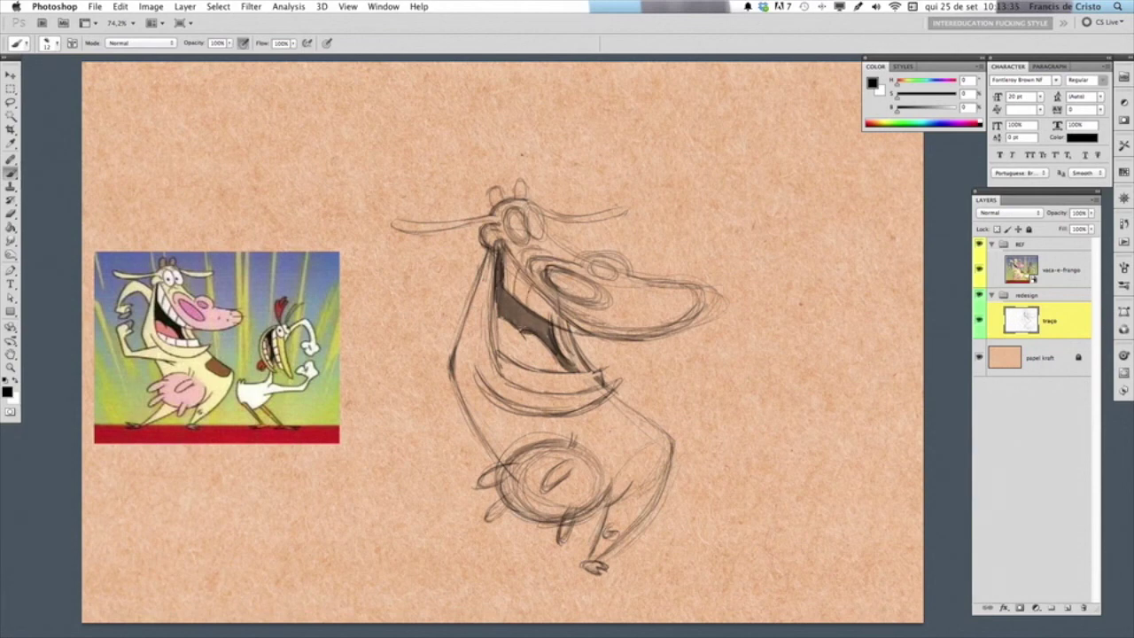
key(e)
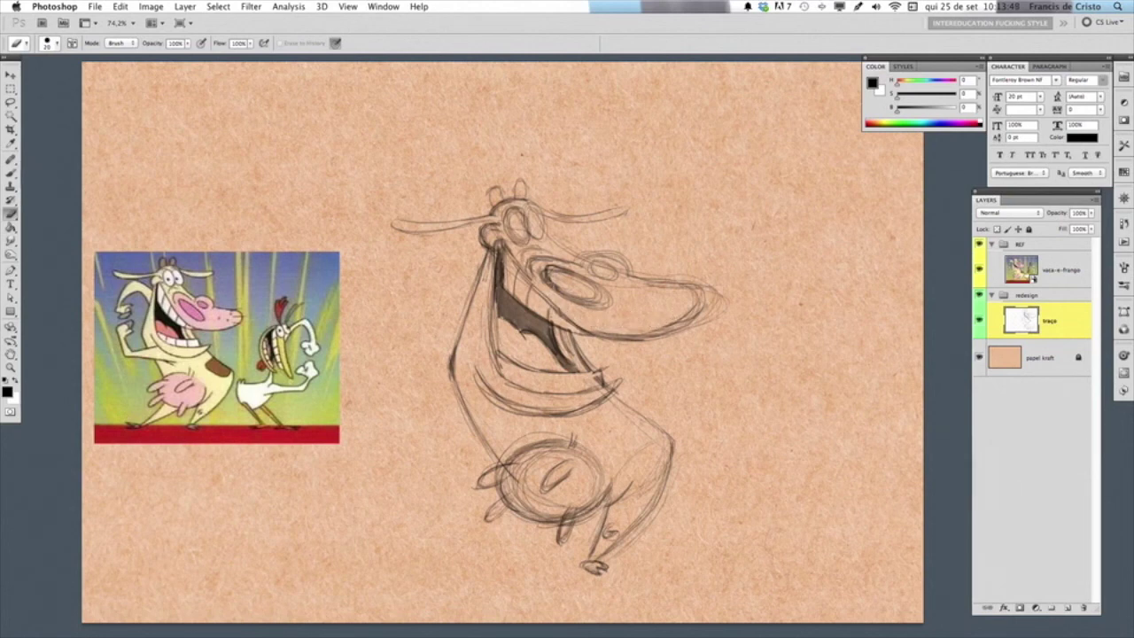
key(b)
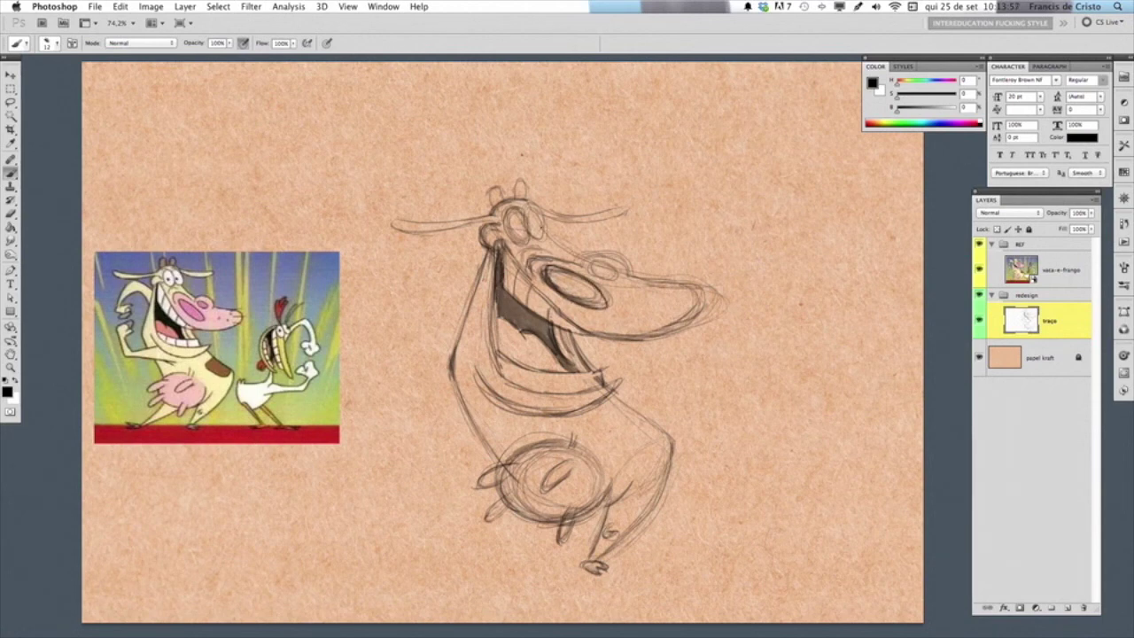
key(e)
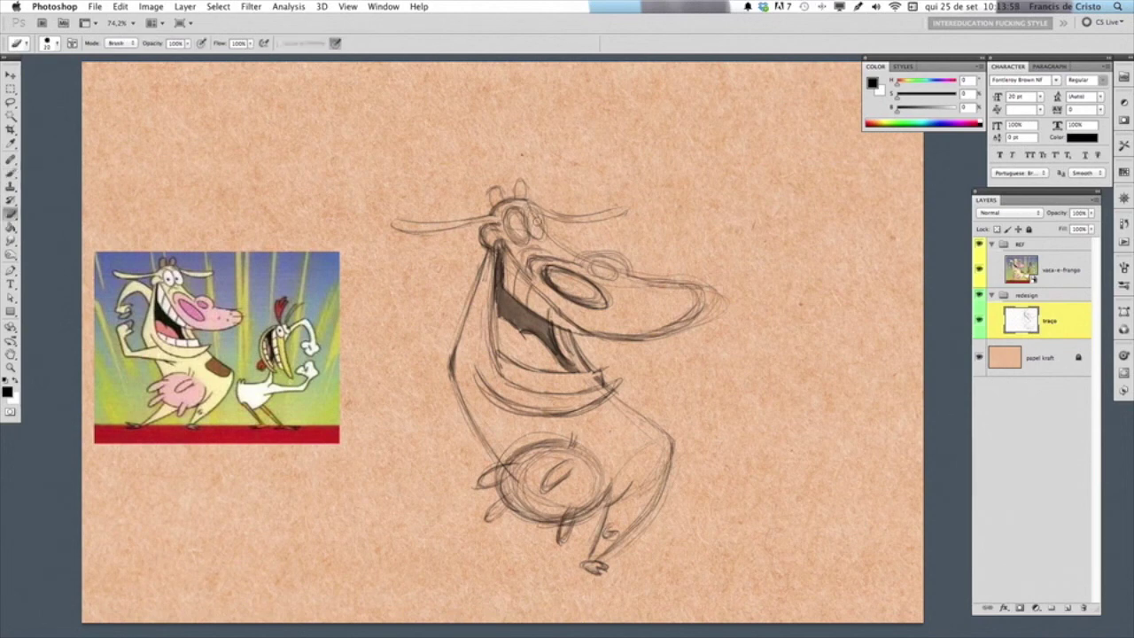
Clean stray lines from the eye and start an E-shaped curl sketch above the snout
drag(517, 218, 520, 226)
key(b)
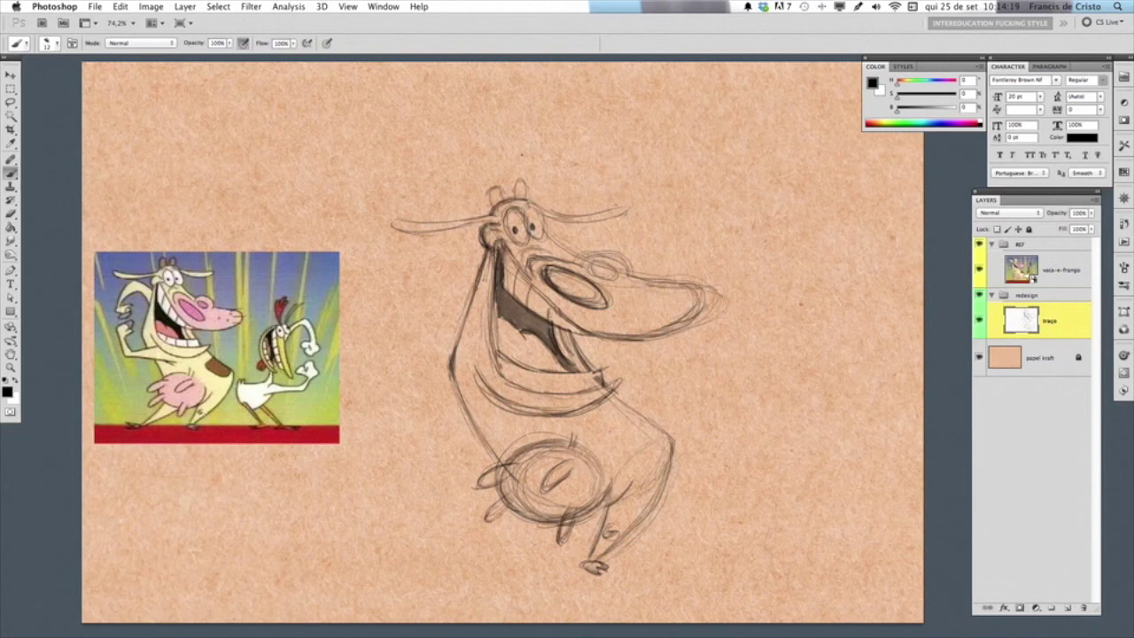
drag(716, 145, 709, 170)
mouse_move(707, 168)
mouse_down()
mouse_move(716, 189)
mouse_move(695, 186)
mouse_up()
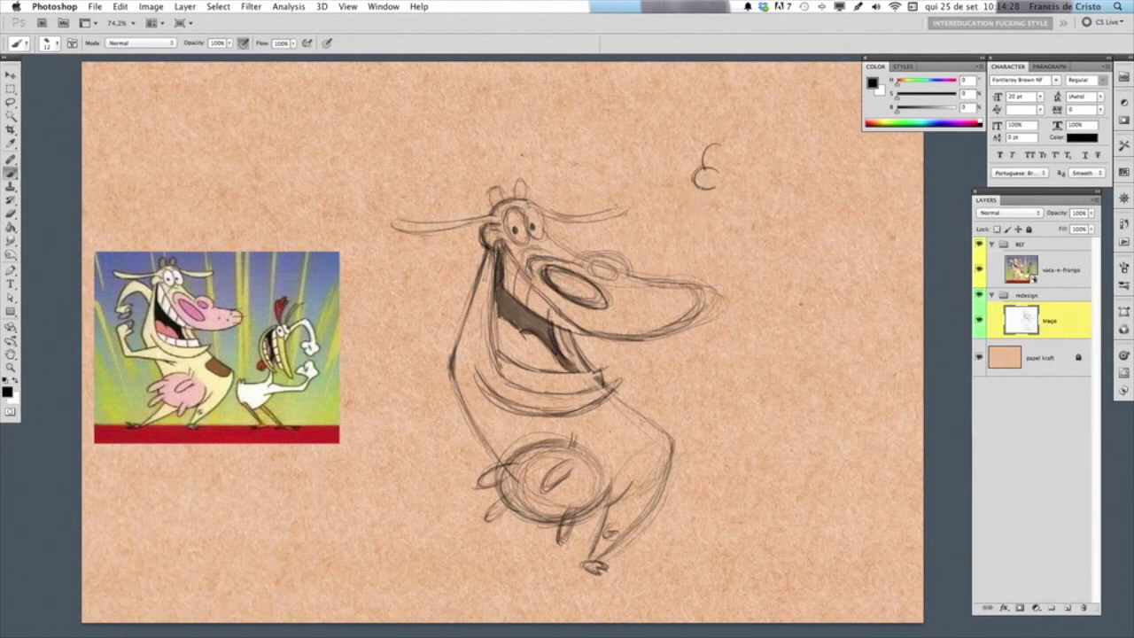
drag(702, 181, 682, 215)
key(ctrl+z)
Try and undo several strokes below the curl, then erase the E sketch
drag(706, 179, 681, 223)
key(ctrl+z)
drag(715, 214, 713, 245)
key(ctrl+z)
key(ctrl+z)
drag(706, 193, 698, 262)
key(ctrl+z)
key(e)
mouse_move(711, 149)
mouse_down()
mouse_move(698, 185)
mouse_move(709, 177)
mouse_up()
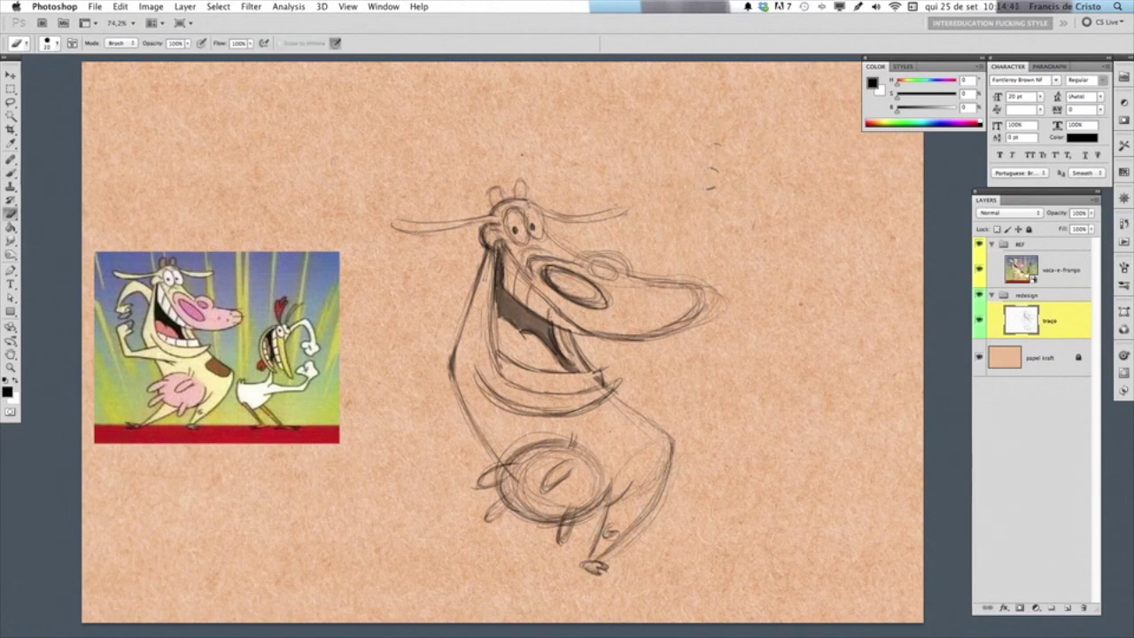
key(b)
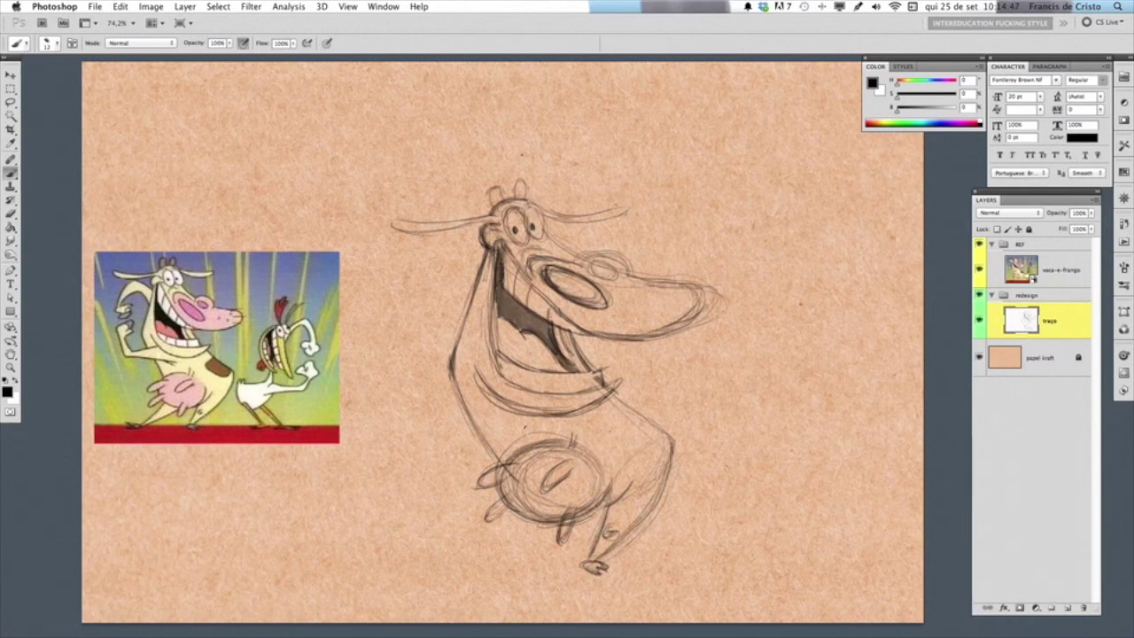
Draw and darken a horizontal arm line left of the belly
drag(428, 421, 509, 424)
key(ctrl+z)
drag(427, 416, 467, 423)
drag(406, 411, 513, 427)
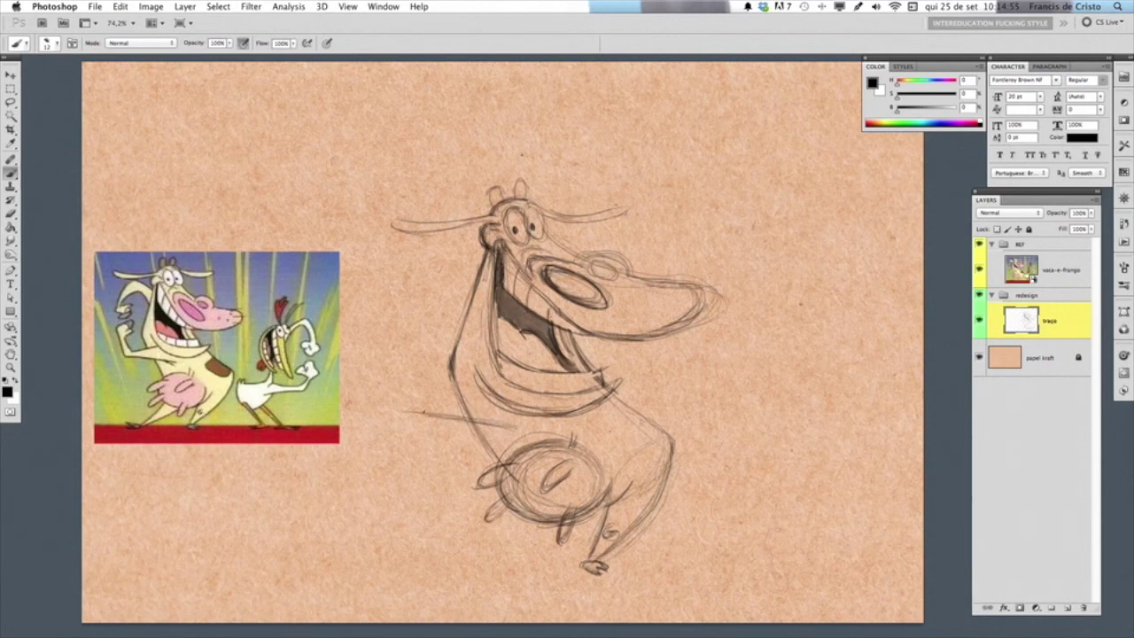
drag(420, 415, 404, 411)
drag(501, 426, 521, 439)
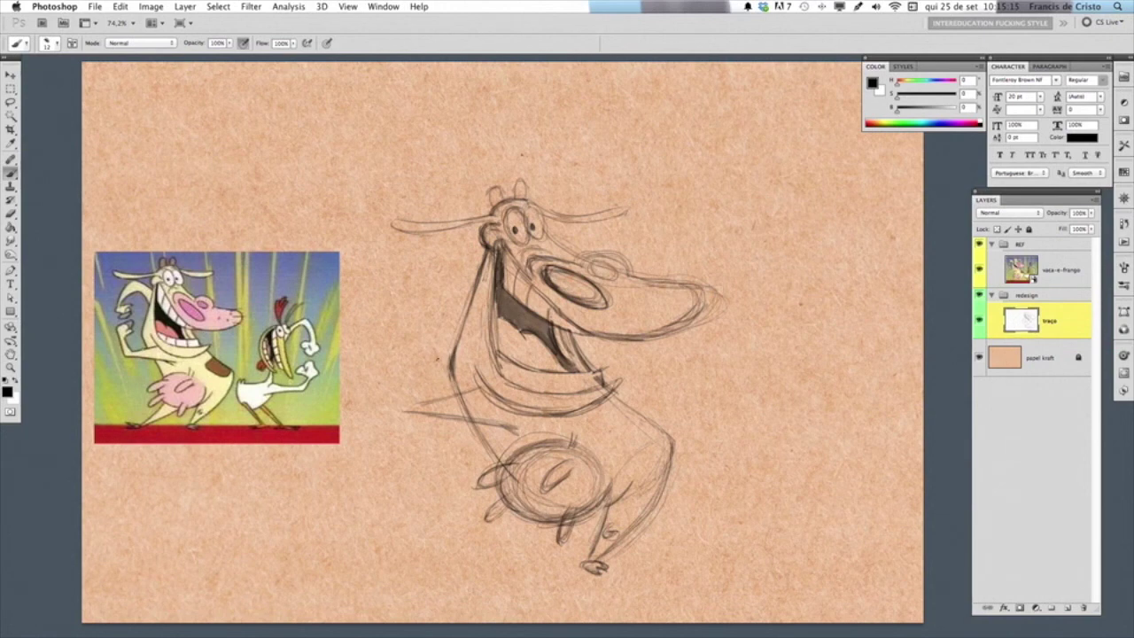
Darken the body's left outline and sketch the raised arm ending in a fist
drag(463, 312, 448, 358)
drag(475, 285, 452, 346)
mouse_move(408, 366)
mouse_down()
mouse_move(420, 403)
mouse_move(414, 387)
mouse_up()
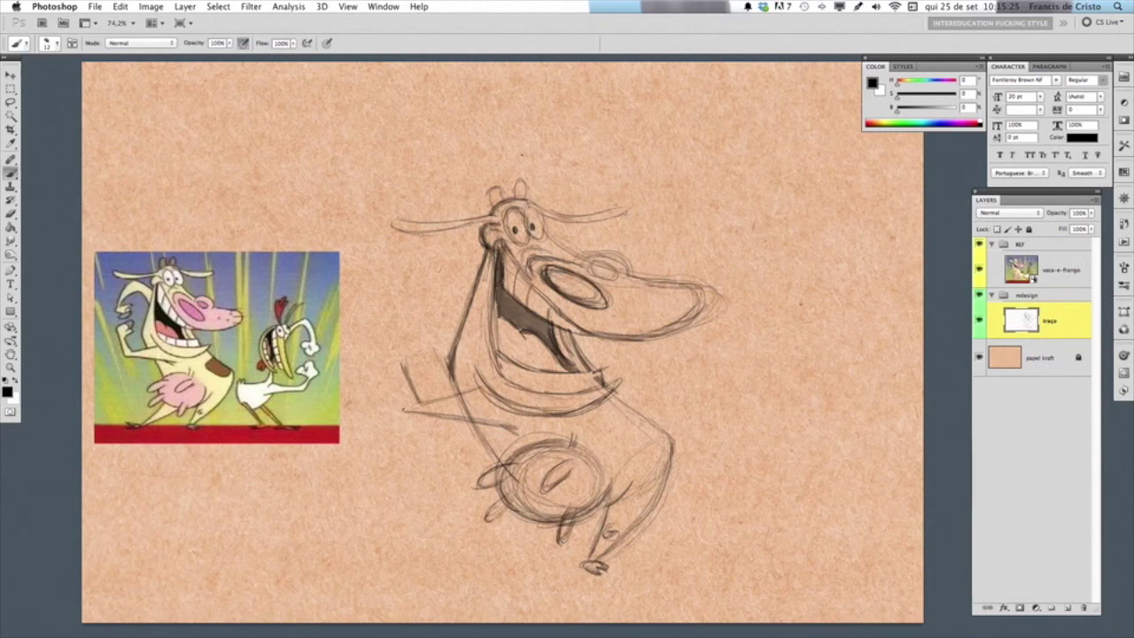
drag(399, 383, 408, 410)
mouse_move(390, 352)
mouse_down()
mouse_move(399, 394)
mouse_move(411, 386)
mouse_move(405, 404)
mouse_move(396, 372)
mouse_up()
mouse_move(386, 358)
mouse_down()
mouse_move(396, 331)
mouse_move(418, 329)
mouse_move(411, 346)
mouse_move(415, 331)
mouse_up()
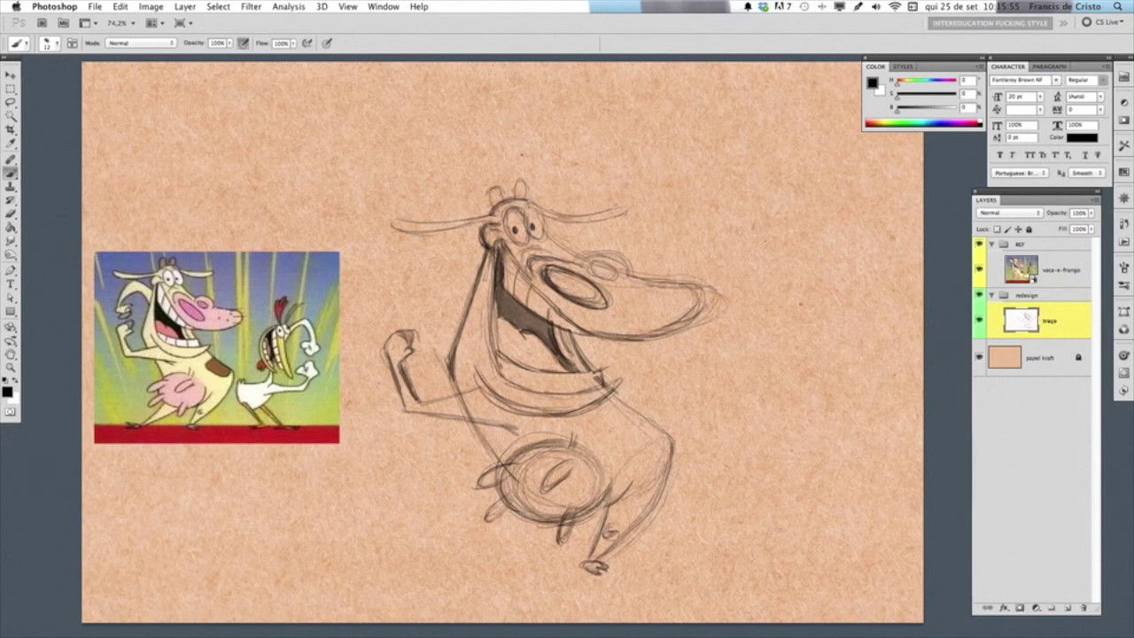
Add a stroke left of the cow's head and small marks near the left ear
key(e)
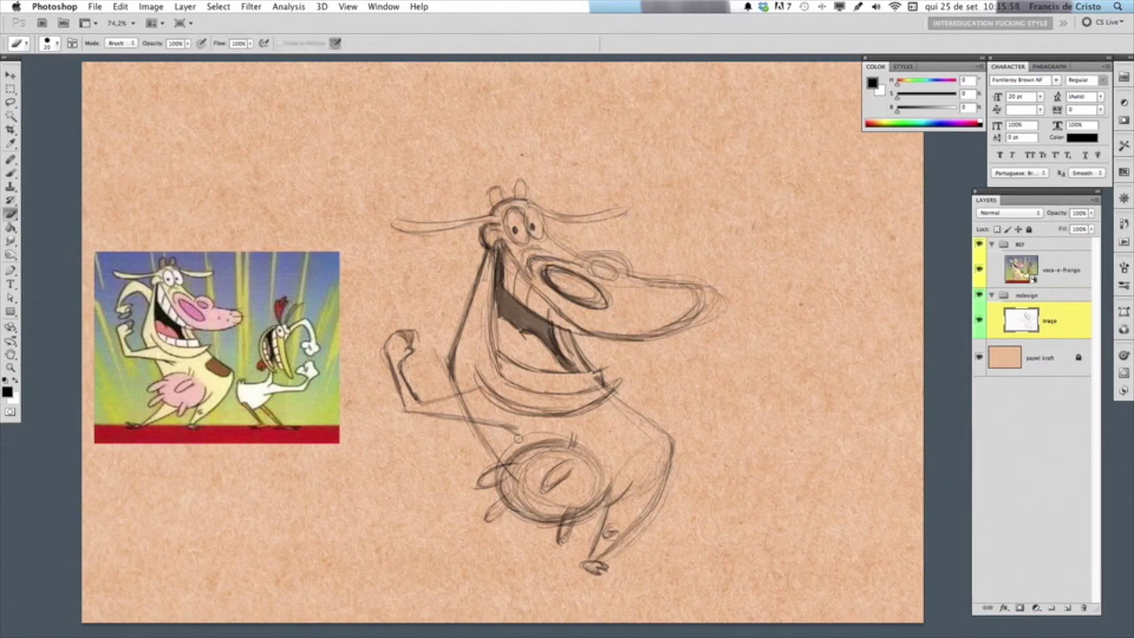
key(b)
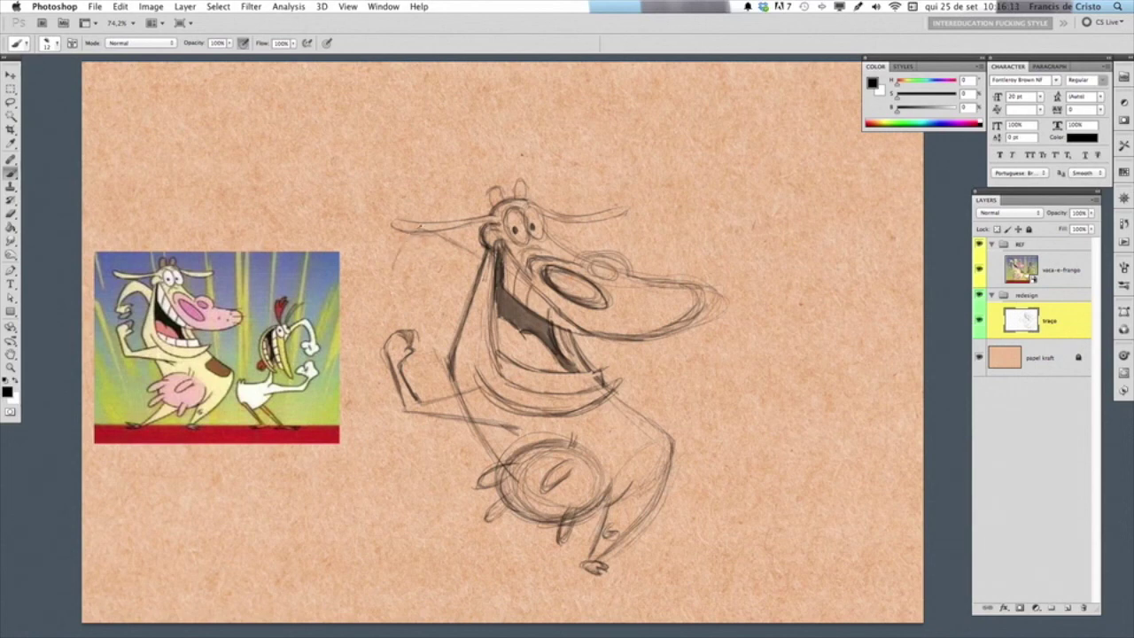
drag(396, 249, 385, 286)
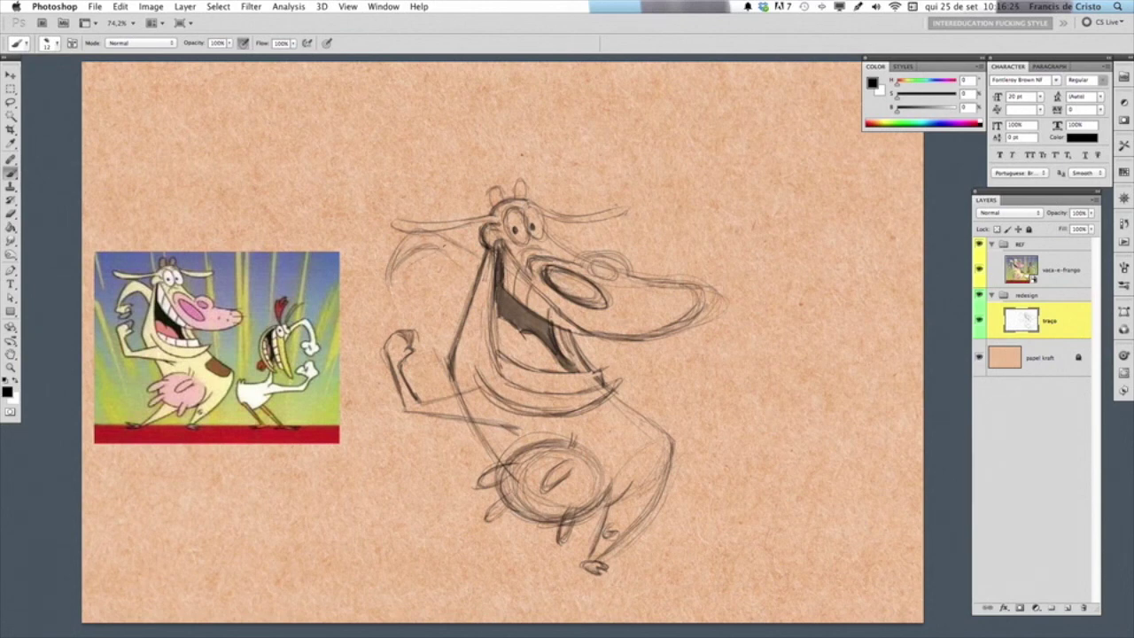
drag(454, 239, 473, 253)
Set the Eraser to 50% opacity, then add strokes around the left ear and cheek
key(e)
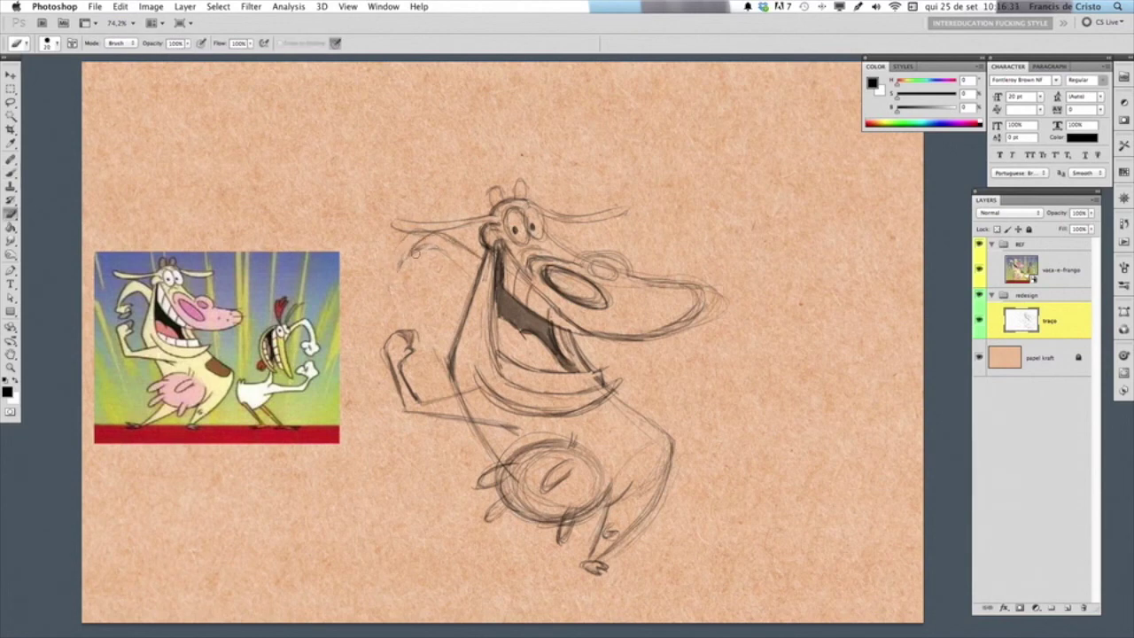
key(5)
key(b)
mouse_move(470, 288)
mouse_down()
mouse_move(448, 250)
mouse_move(439, 264)
mouse_up()
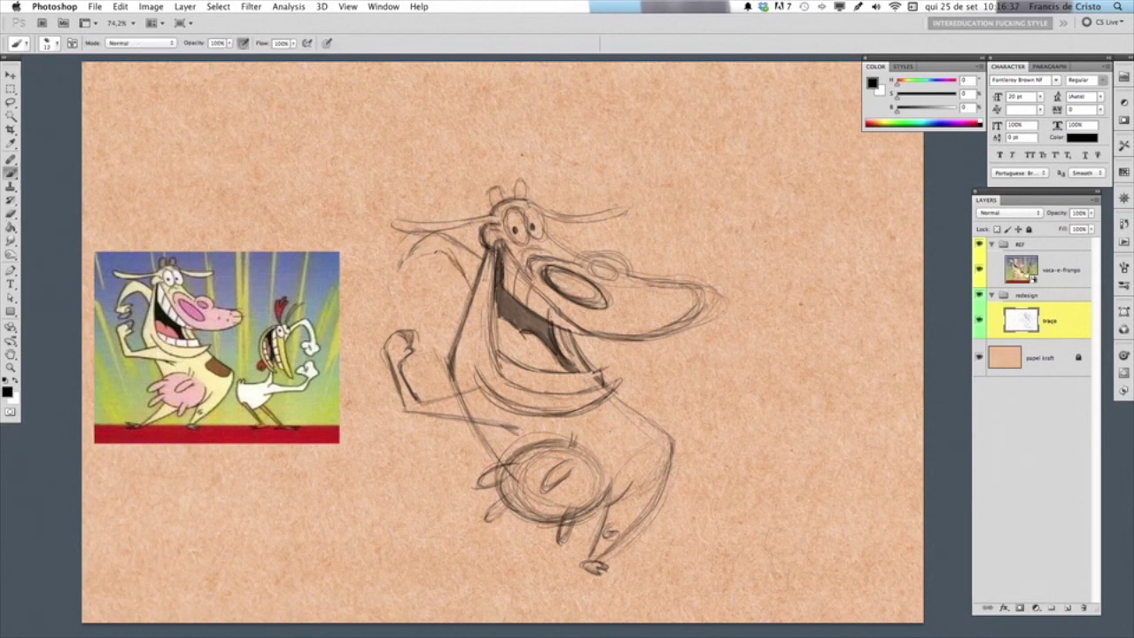
mouse_move(416, 243)
mouse_down()
mouse_move(403, 272)
mouse_move(424, 284)
mouse_move(398, 284)
mouse_up()
mouse_move(424, 291)
mouse_down()
mouse_move(405, 298)
mouse_move(422, 297)
mouse_up()
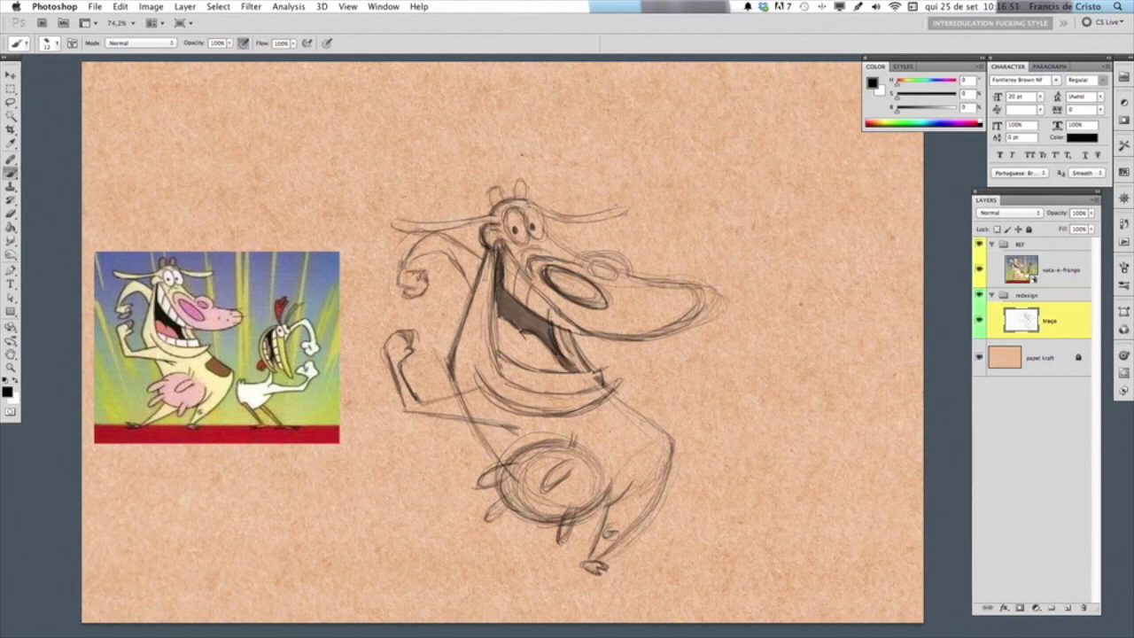
mouse_move(416, 282)
mouse_down()
mouse_move(400, 288)
mouse_move(417, 292)
mouse_up()
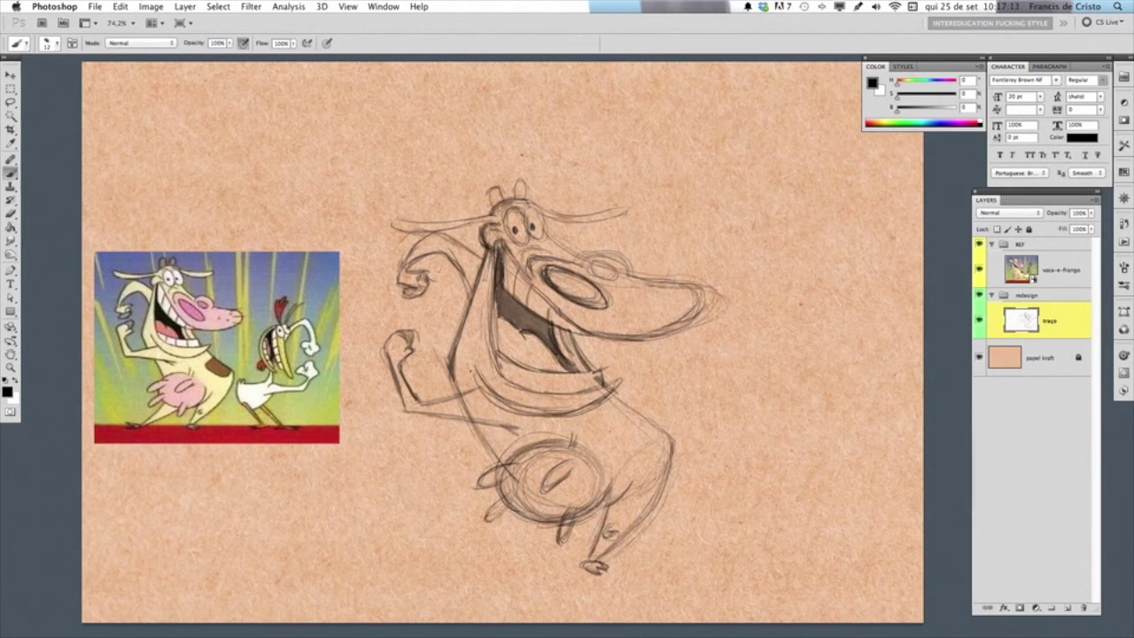
Darken the belly circle's left side and back line, and hatch the back patch
drag(483, 425, 506, 463)
drag(509, 526, 495, 538)
drag(614, 395, 660, 432)
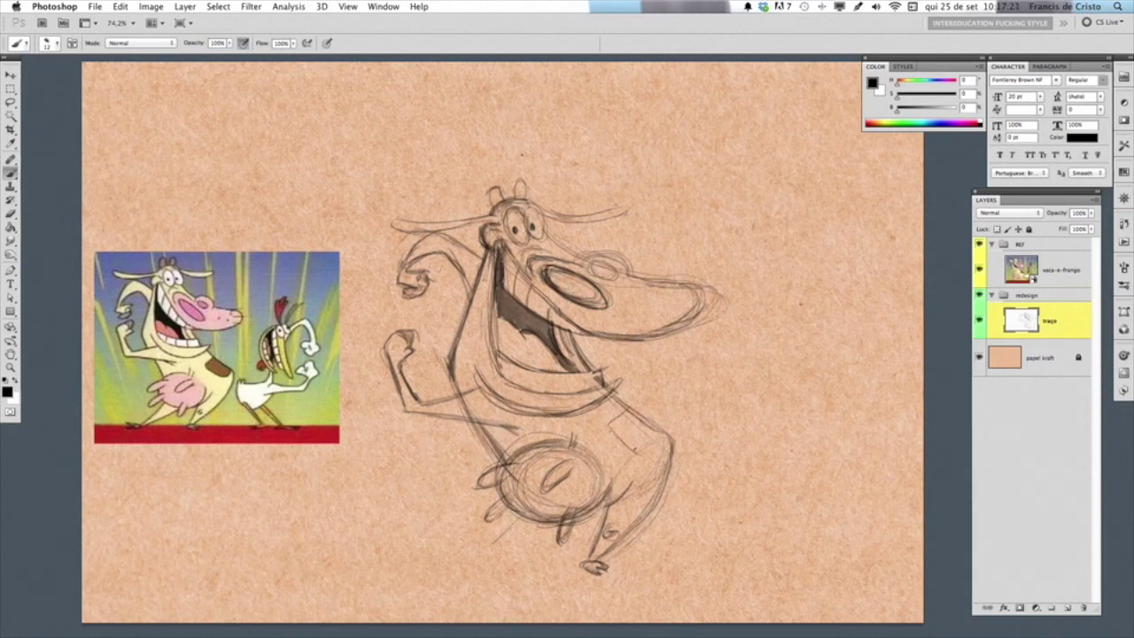
mouse_move(664, 432)
mouse_down()
mouse_move(614, 454)
mouse_move(612, 422)
mouse_move(631, 450)
mouse_move(656, 448)
mouse_up()
drag(652, 424, 665, 443)
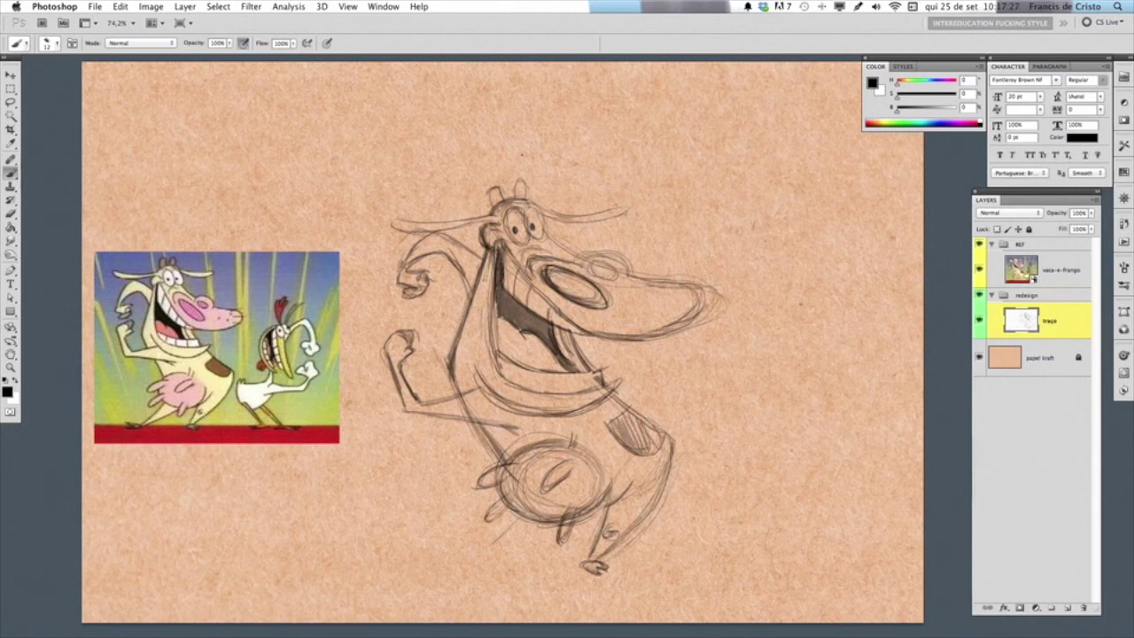
Draw leg lines below the belly, marks under the feet, the snout tip and nostril
drag(507, 532, 470, 562)
mouse_move(546, 526)
mouse_down()
mouse_move(481, 563)
mouse_move(490, 559)
mouse_up()
mouse_move(477, 562)
mouse_down()
mouse_move(446, 559)
mouse_move(454, 572)
mouse_move(468, 562)
mouse_move(449, 559)
mouse_move(452, 569)
mouse_up()
drag(603, 567, 583, 564)
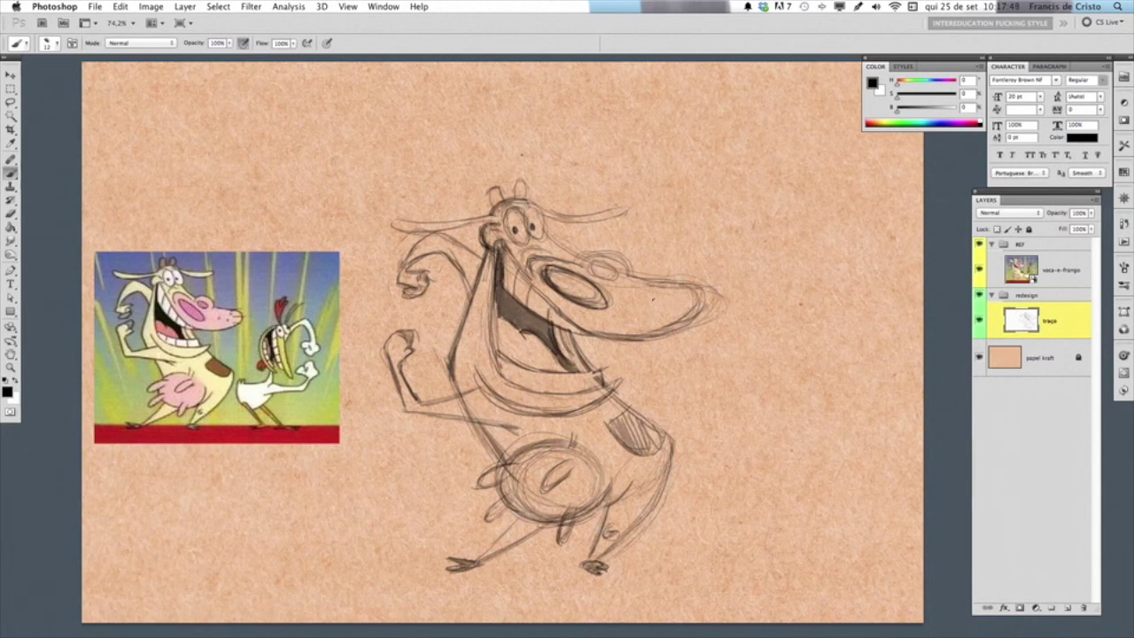
mouse_move(726, 273)
mouse_down()
mouse_move(684, 301)
mouse_move(696, 329)
mouse_up()
mouse_move(594, 266)
mouse_down()
mouse_move(619, 264)
mouse_move(592, 271)
mouse_move(609, 251)
mouse_move(624, 277)
mouse_up()
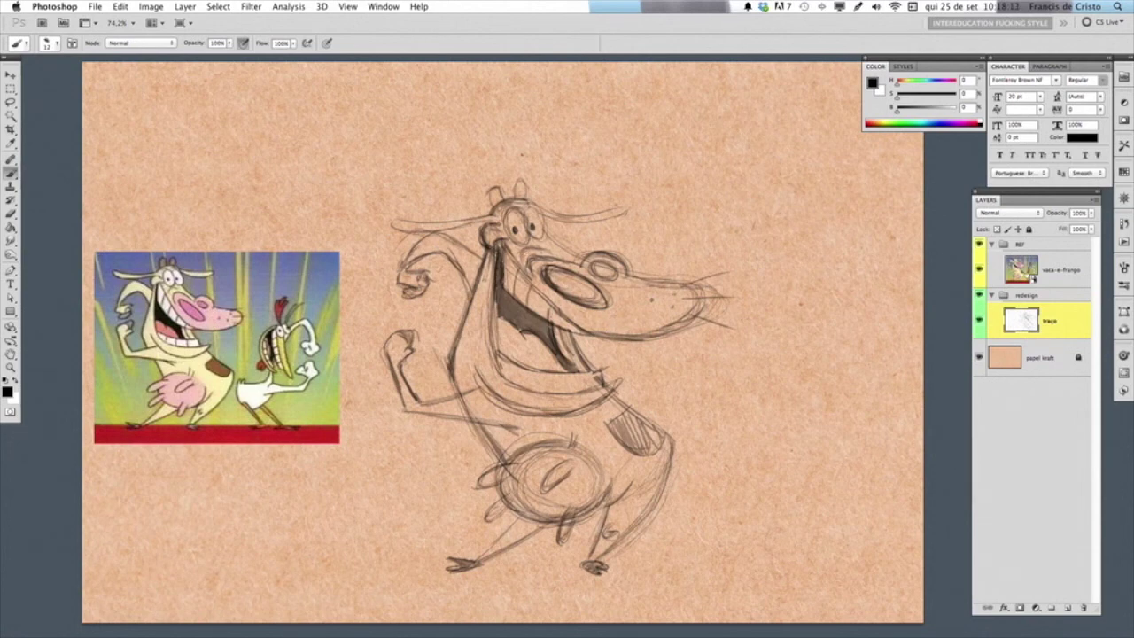
Darken the mouth's left inner edge, stroke inside the lower jaw, and hide the colour reference
mouse_move(500, 247)
mouse_down()
mouse_move(498, 311)
mouse_move(516, 303)
mouse_move(528, 315)
mouse_move(512, 320)
mouse_move(530, 324)
mouse_up()
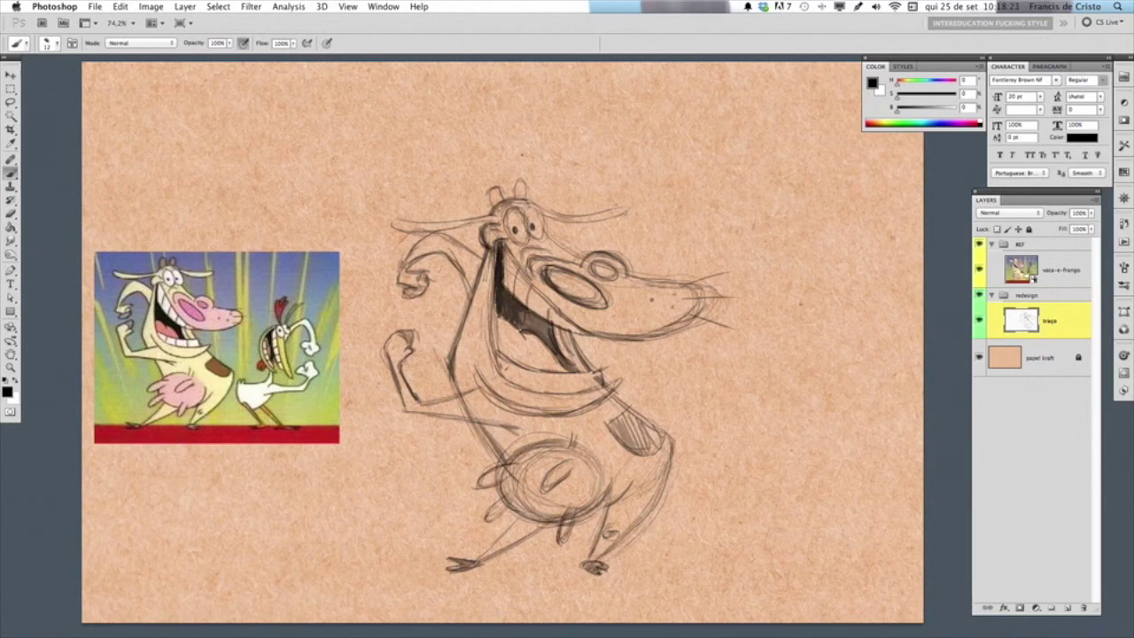
mouse_move(510, 363)
mouse_down()
mouse_move(517, 381)
mouse_move(573, 394)
mouse_up()
click(980, 244)
Collapse the reference layer group and try, then clear, a rectangular selection
click(992, 244)
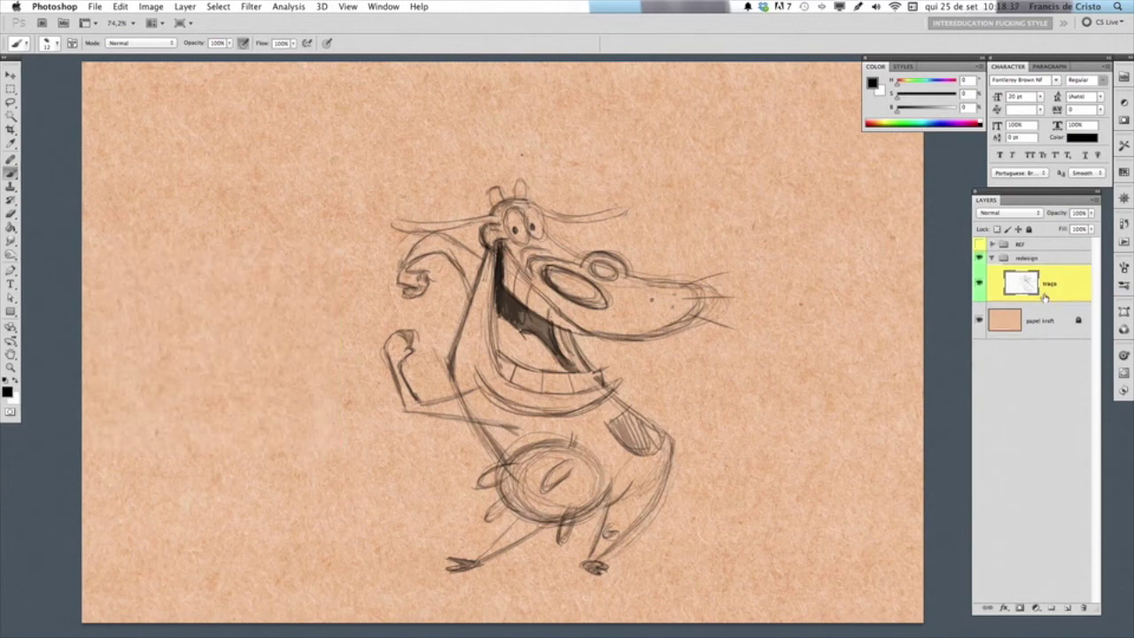
key(v)
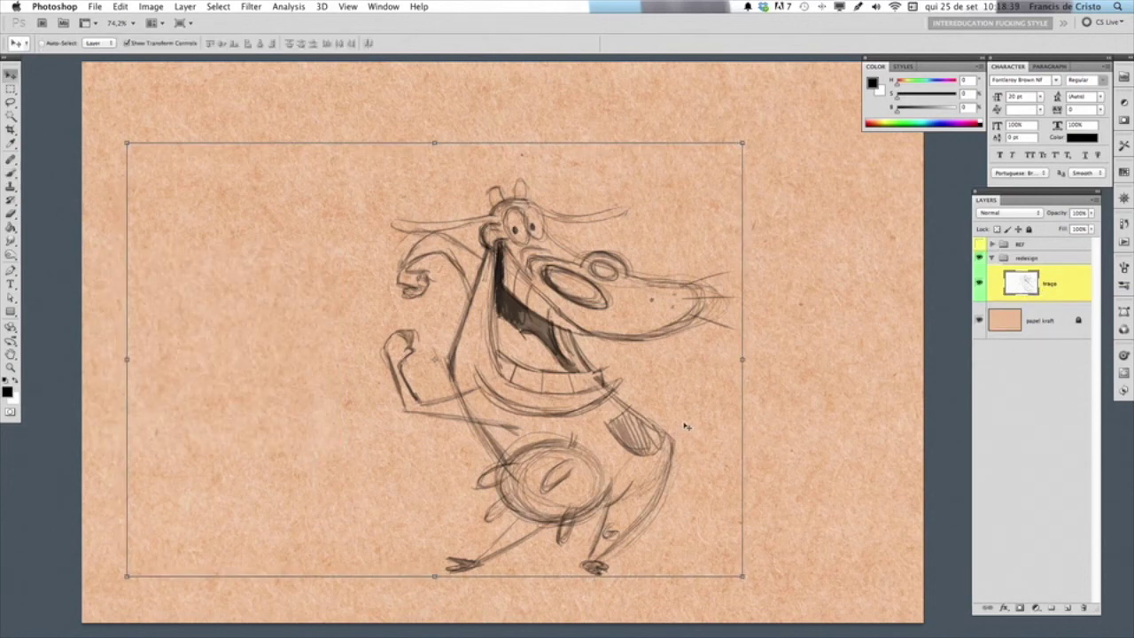
key(m)
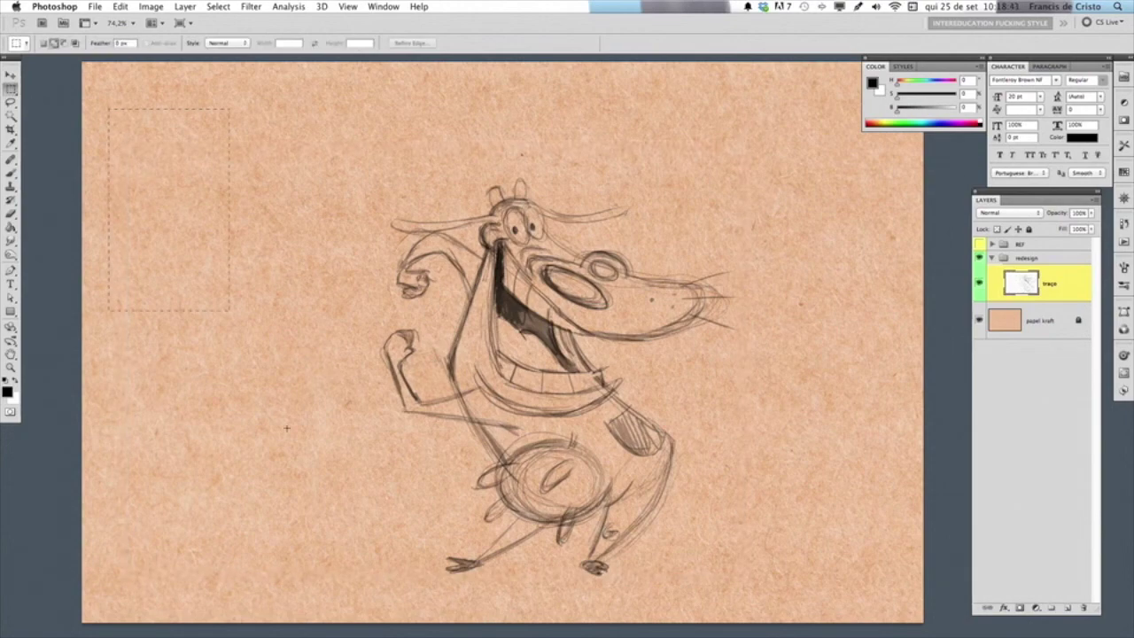
drag(236, 326, 370, 599)
click(367, 595)
Move the whole sketch up and to the left on the kraft paper
key(v)
drag(517, 461, 251, 368)
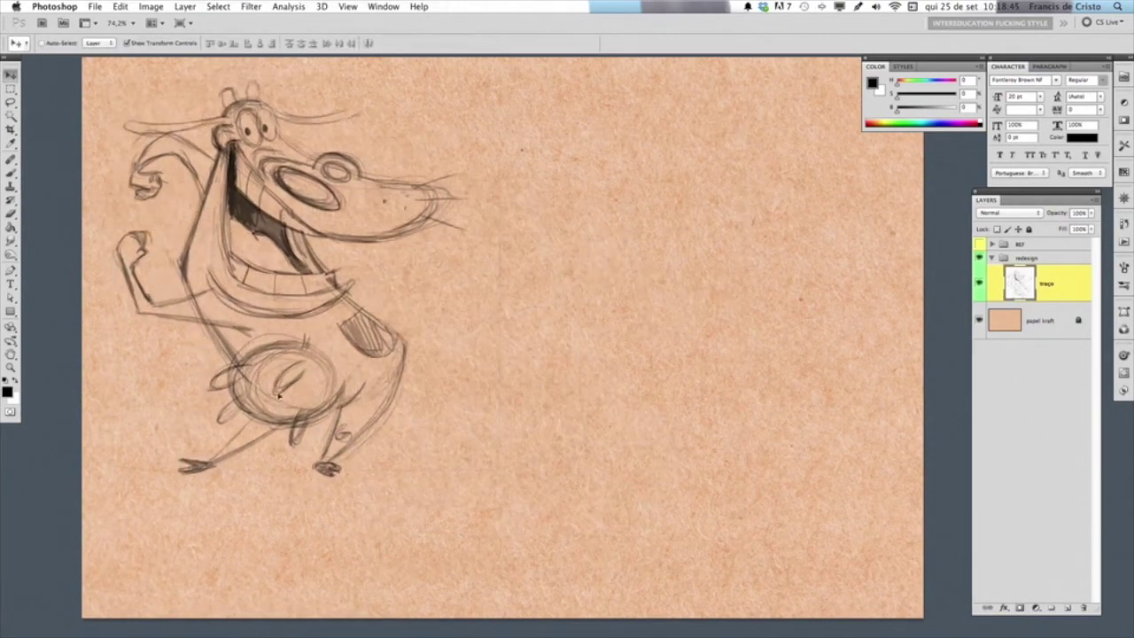
scroll(529, 417, up, 3)
scroll(530, 418, left, 3)
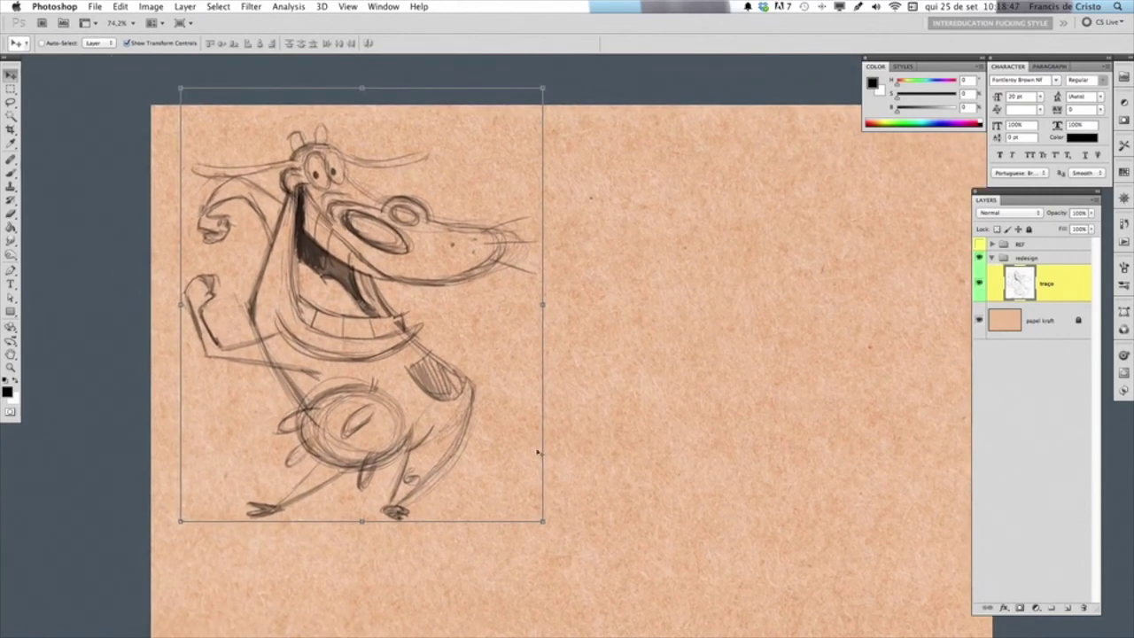
drag(537, 456, 419, 421)
Try scaling the sketch to about 87%, undo it, and select the traço layer
key(ctrl+t)
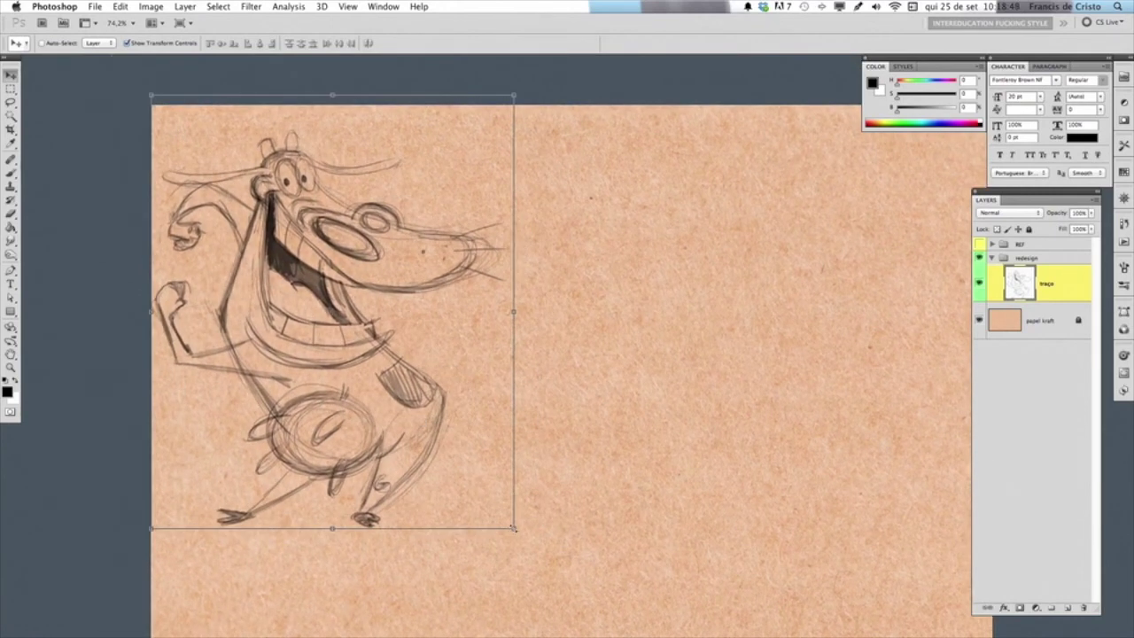
drag(518, 530, 464, 484)
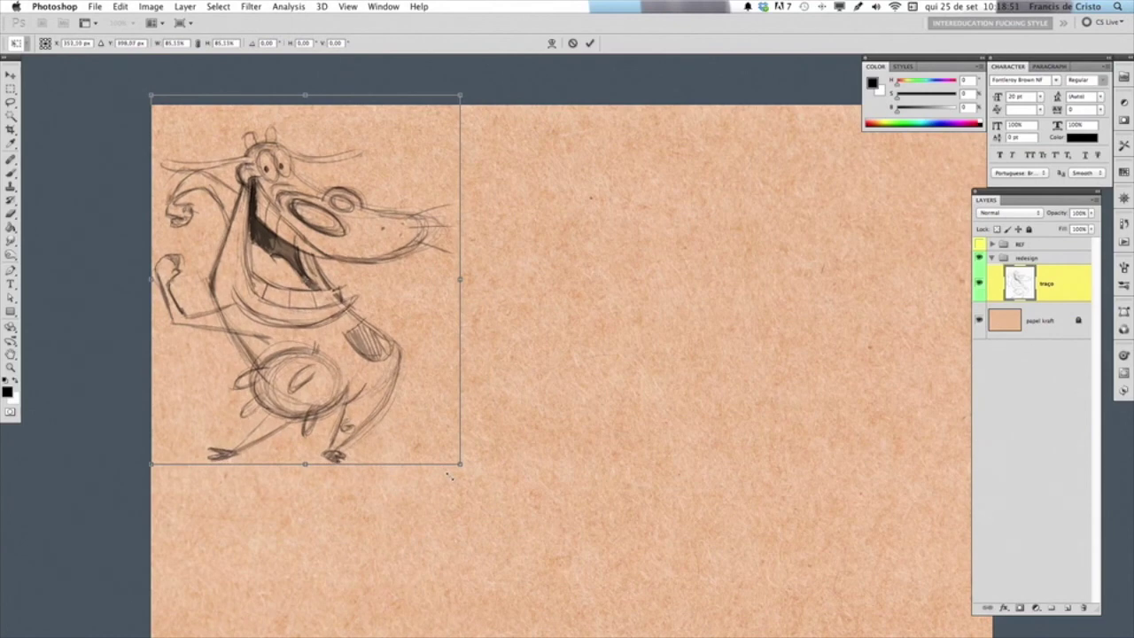
key(ctrl+z)
click(589, 43)
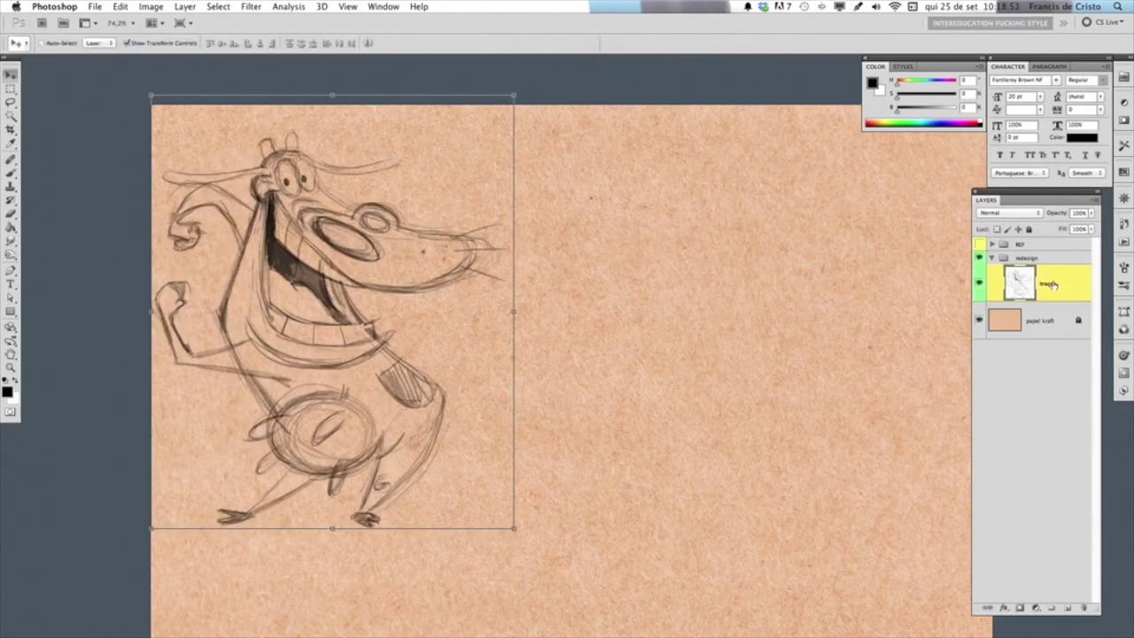
Convert the traço sketch layer into a smart object
right_click(1055, 280)
click(1008, 350)
right_click(1049, 286)
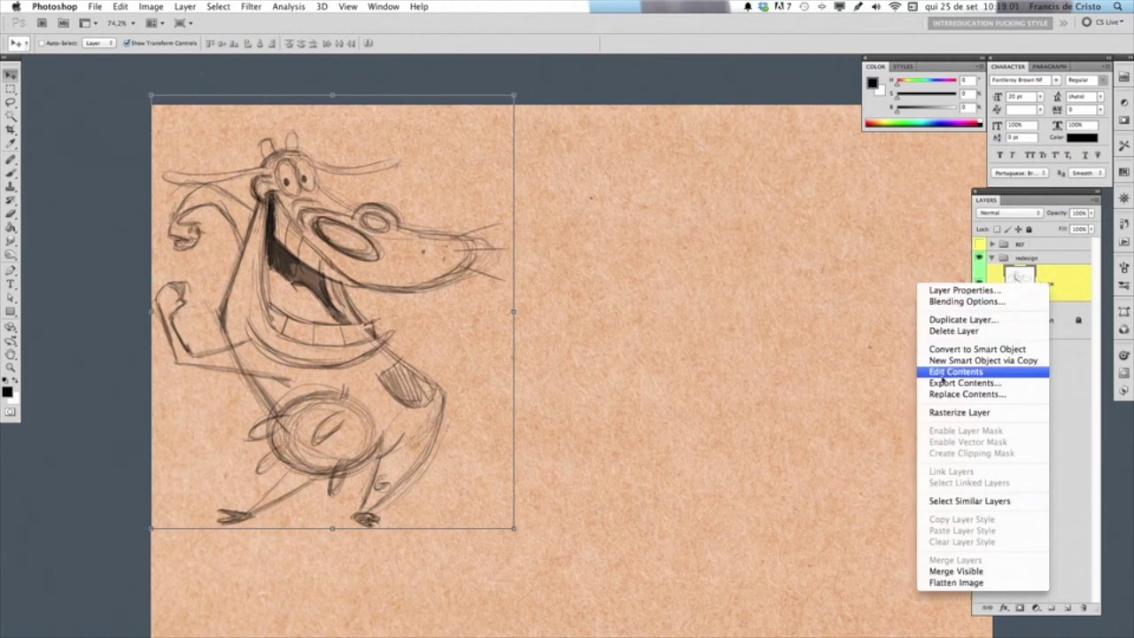
click(461, 373)
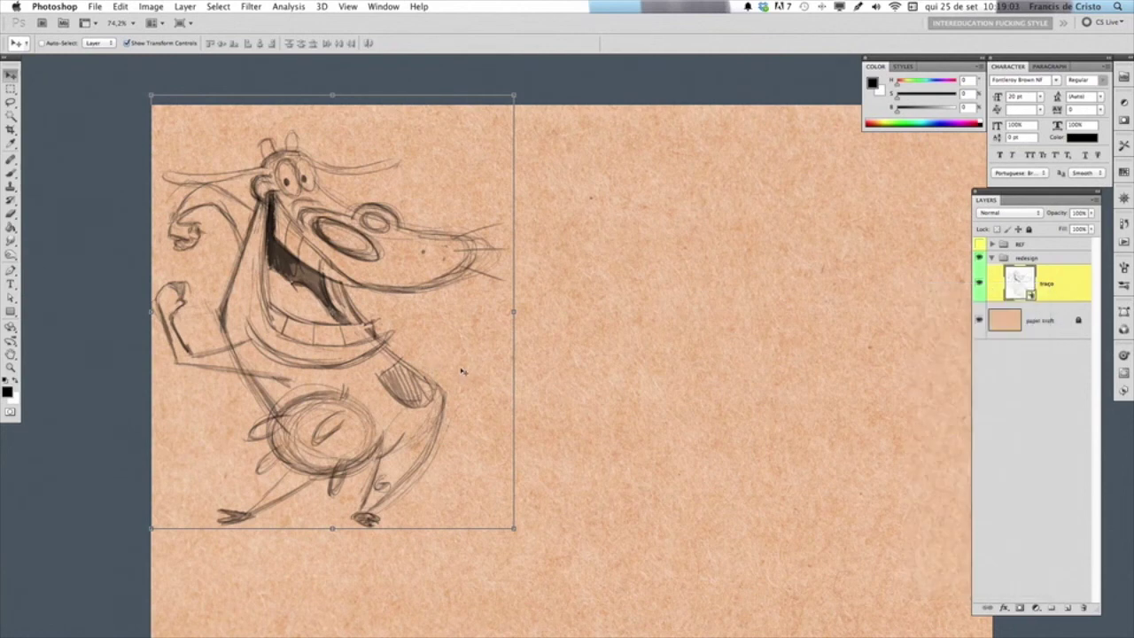
Scale the sketch down to about half size and commit the transform
mouse_move(514, 529)
mouse_down()
mouse_move(491, 522)
mouse_move(500, 533)
mouse_up()
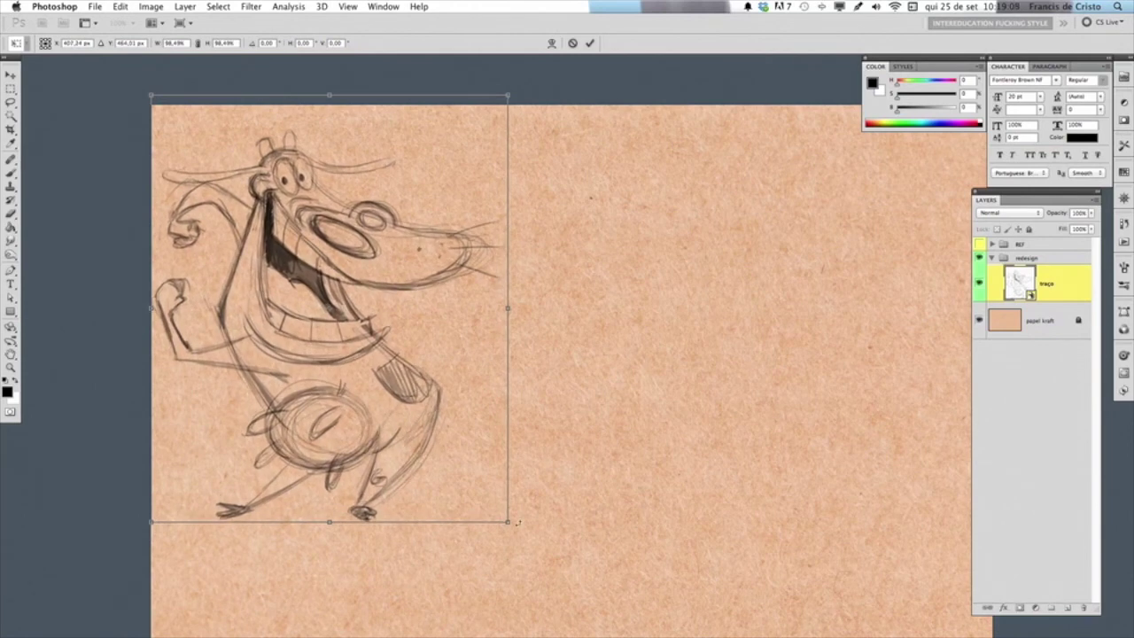
drag(518, 523, 293, 310)
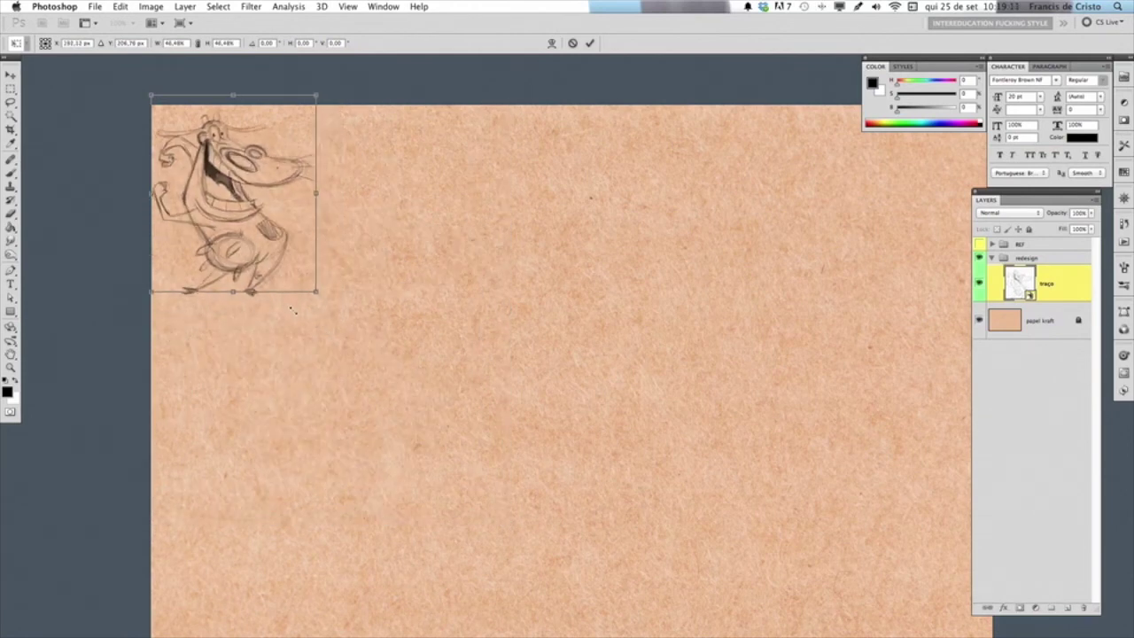
drag(293, 310, 431, 235)
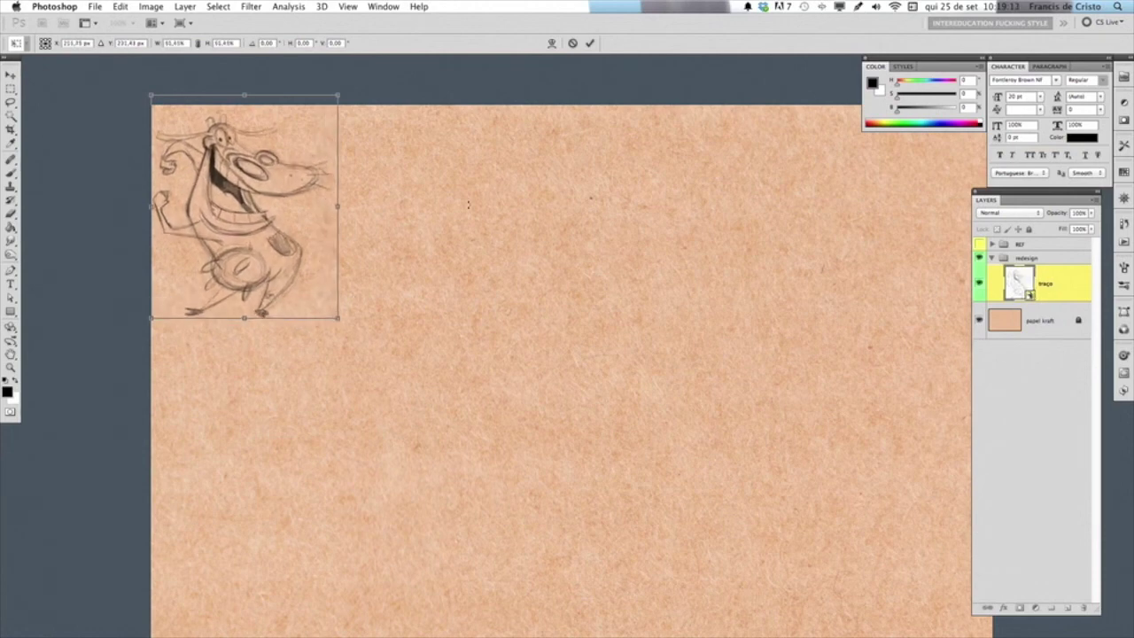
click(590, 43)
Place the small sketch in the top-left corner and add a new empty layer
mouse_move(456, 350)
mouse_down()
mouse_move(397, 349)
mouse_move(420, 337)
mouse_up()
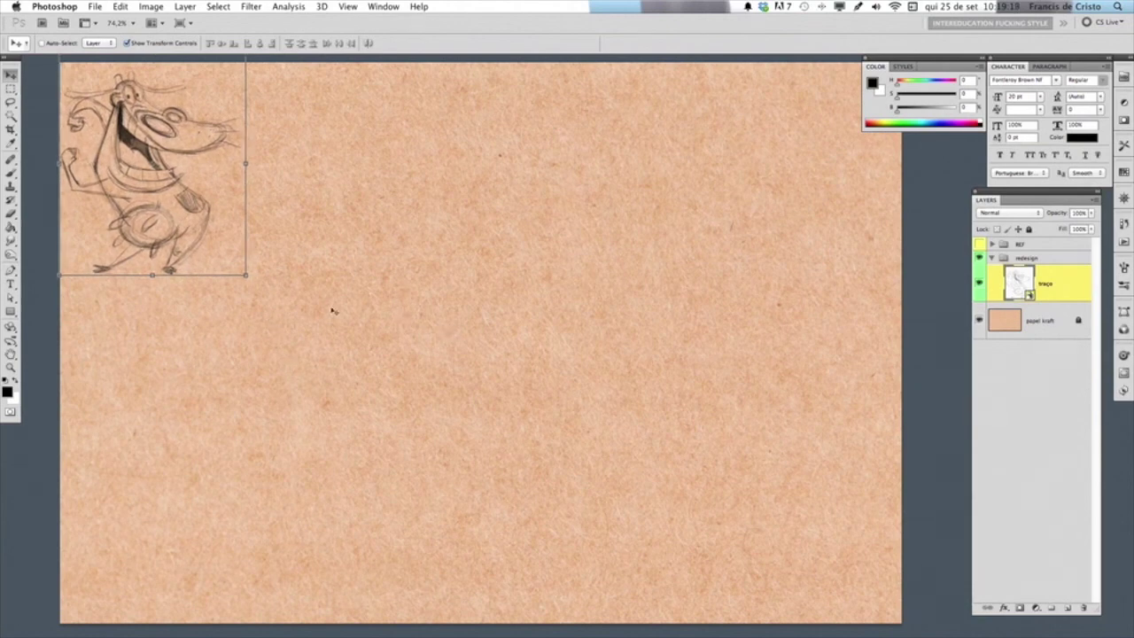
drag(232, 240, 247, 246)
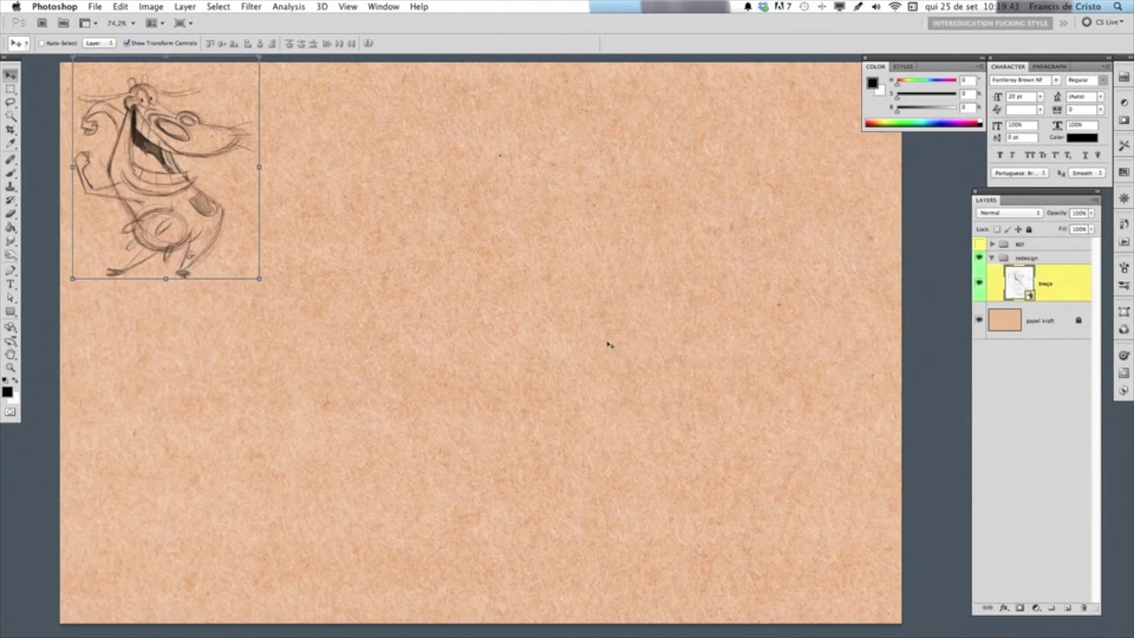
key(b)
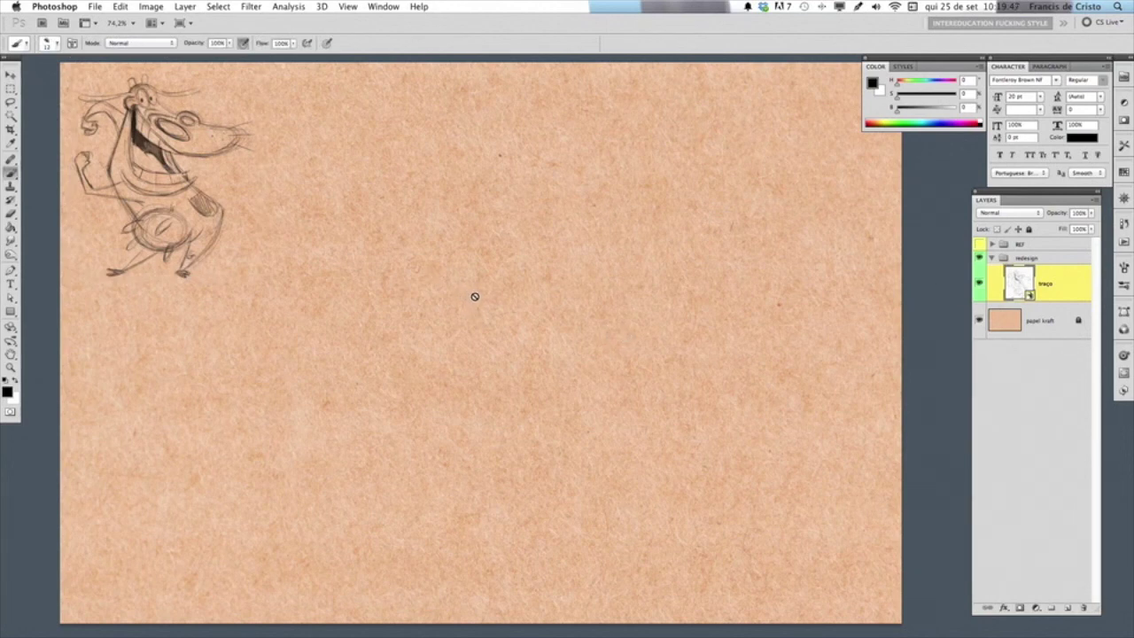
click(1068, 609)
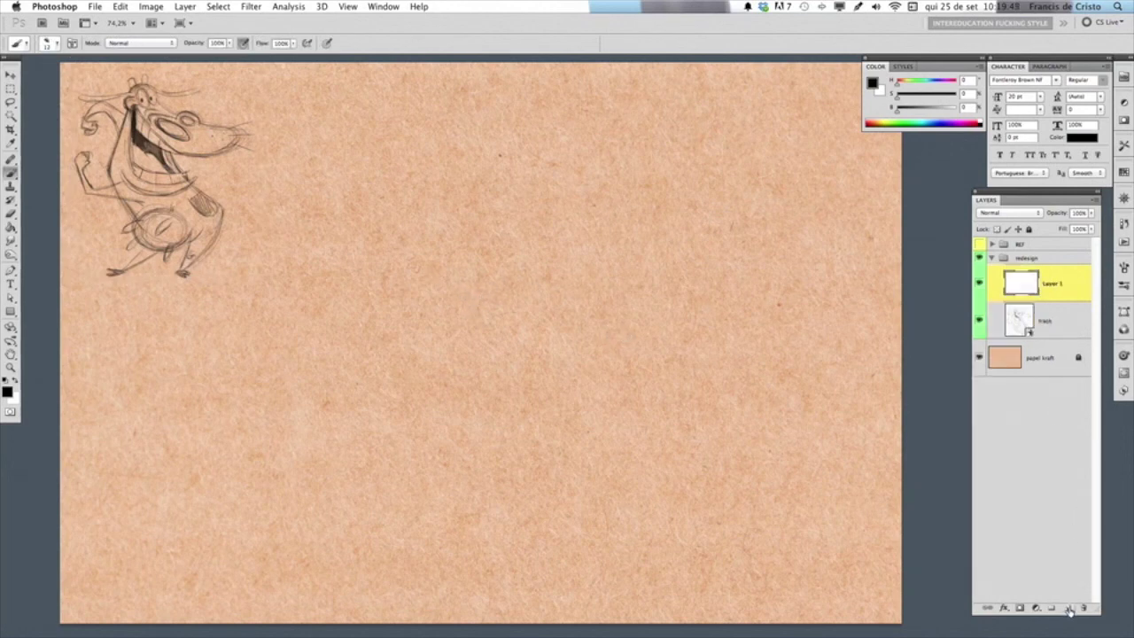
Rename Layer 1 to 'redesign vaca' and sketch the first arc of the head circle
double_click(1053, 282)
text(redesign vaca)
key(Return)
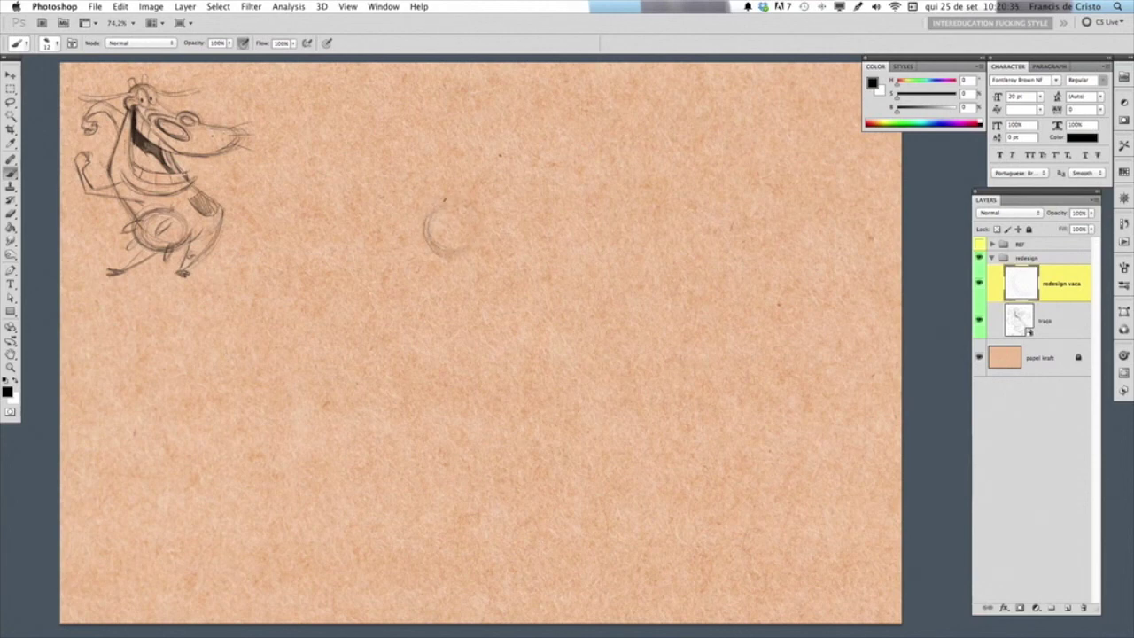
drag(438, 213, 443, 252)
Refine the head circle, draw the body's top line and curved underside, and add a stroke left of the head
drag(431, 213, 440, 245)
drag(430, 248, 443, 258)
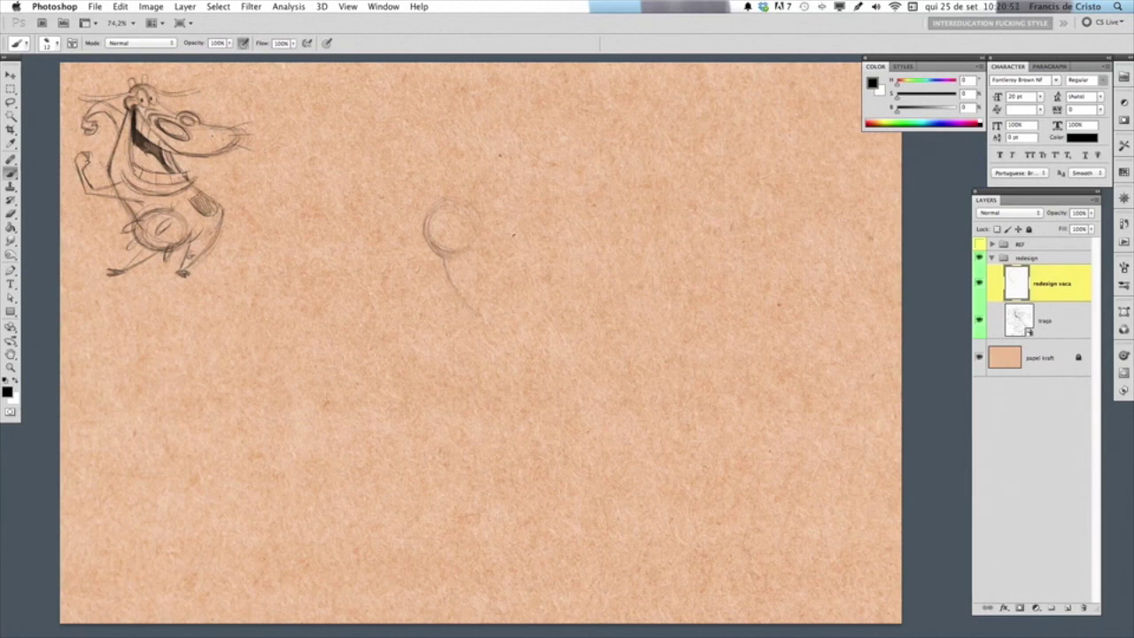
drag(595, 229, 620, 233)
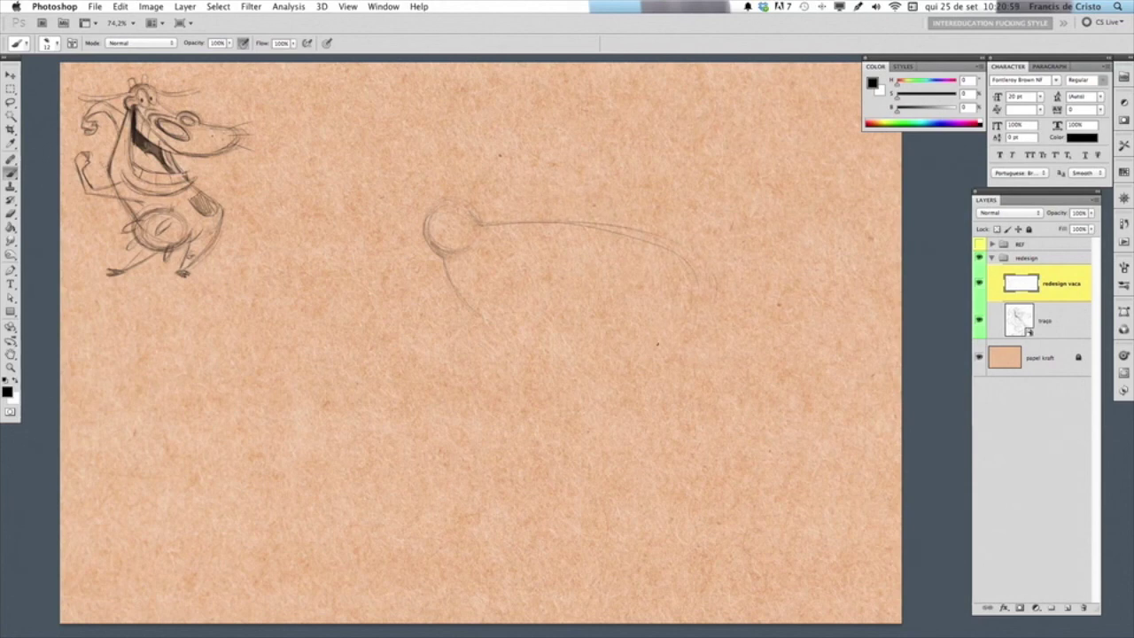
drag(696, 297, 516, 338)
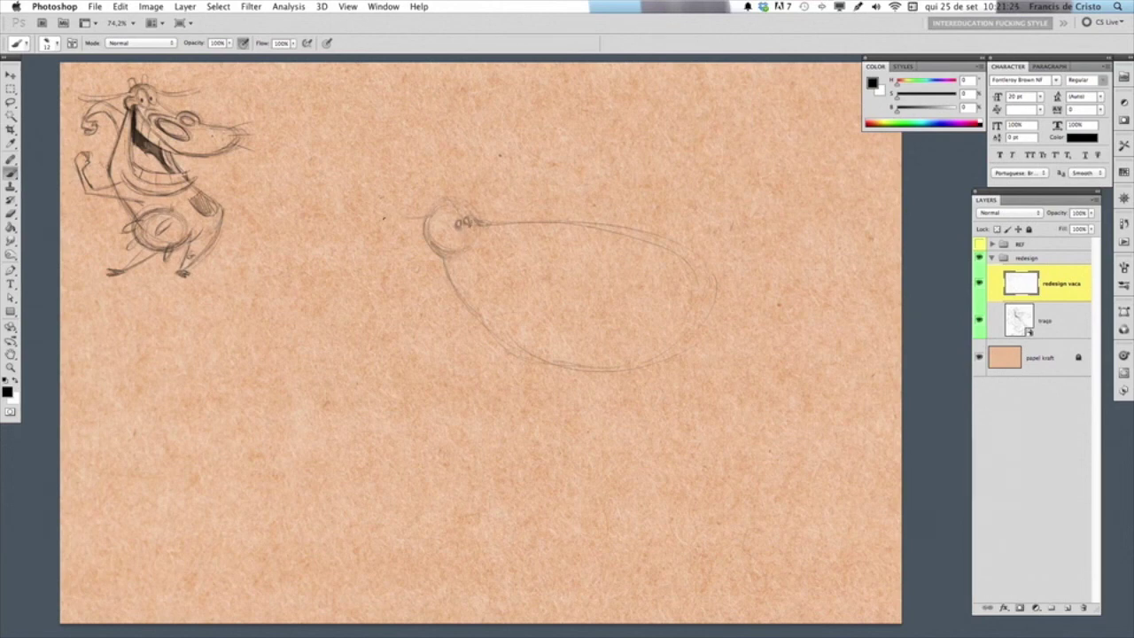
drag(427, 218, 398, 222)
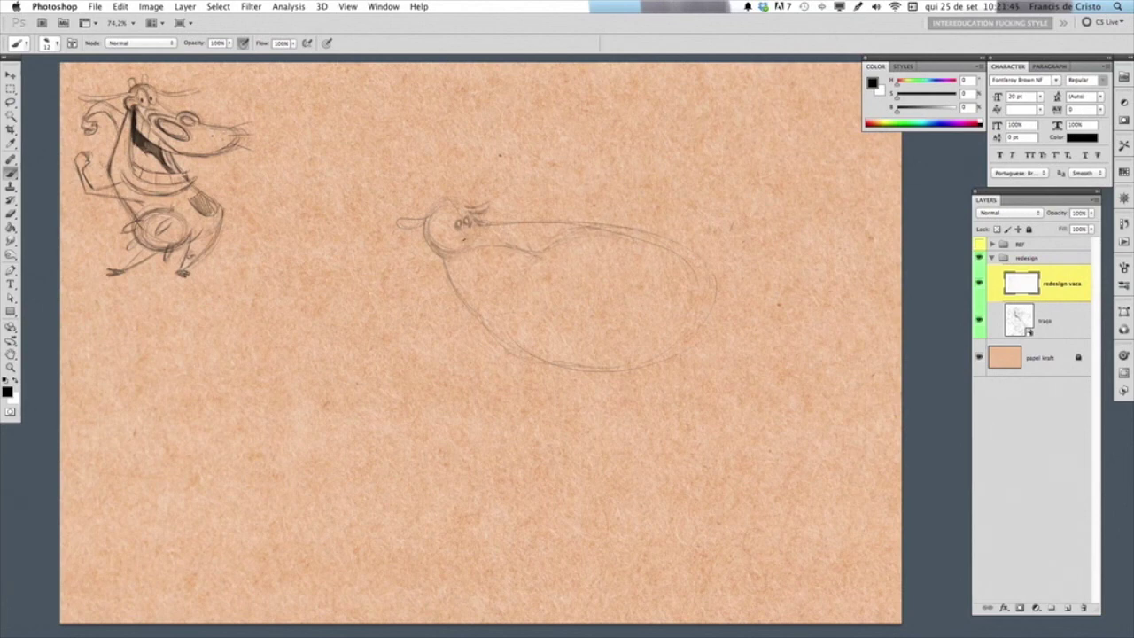
Add a few short curved strokes beneath the cow's snout
mouse_move(464, 237)
mouse_down()
mouse_move(512, 245)
mouse_move(514, 230)
mouse_move(484, 242)
mouse_up()
mouse_move(509, 248)
mouse_down()
mouse_move(464, 262)
mouse_move(503, 254)
mouse_move(475, 251)
mouse_up()
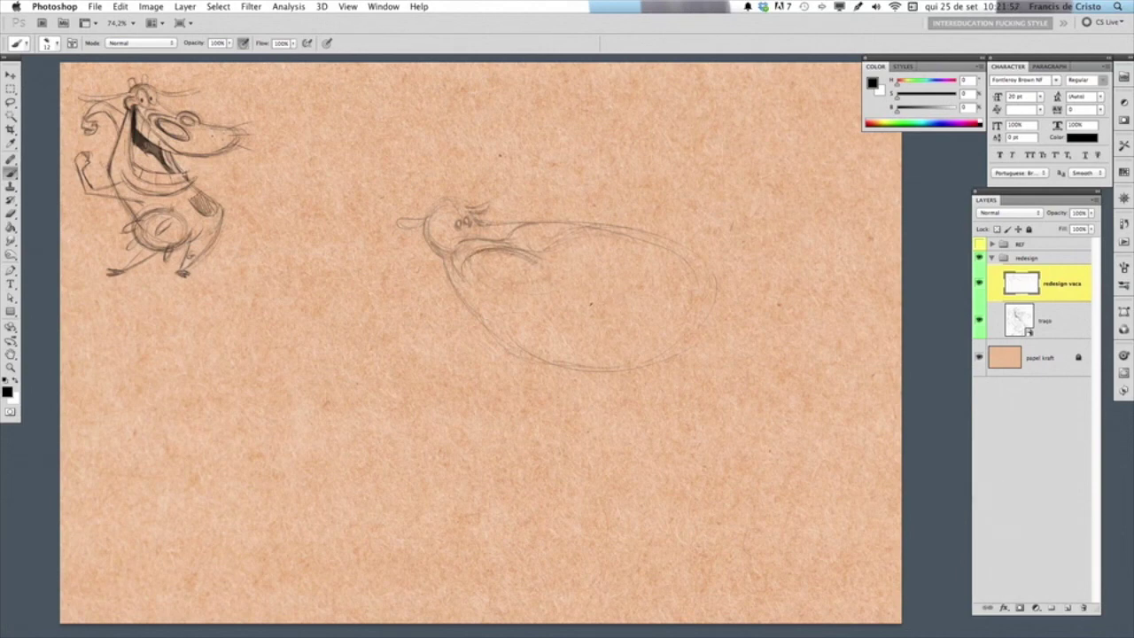
drag(481, 261, 472, 278)
Outline and hatch the small back spot and large body spot, then rough in the body's right edge
drag(555, 231, 521, 236)
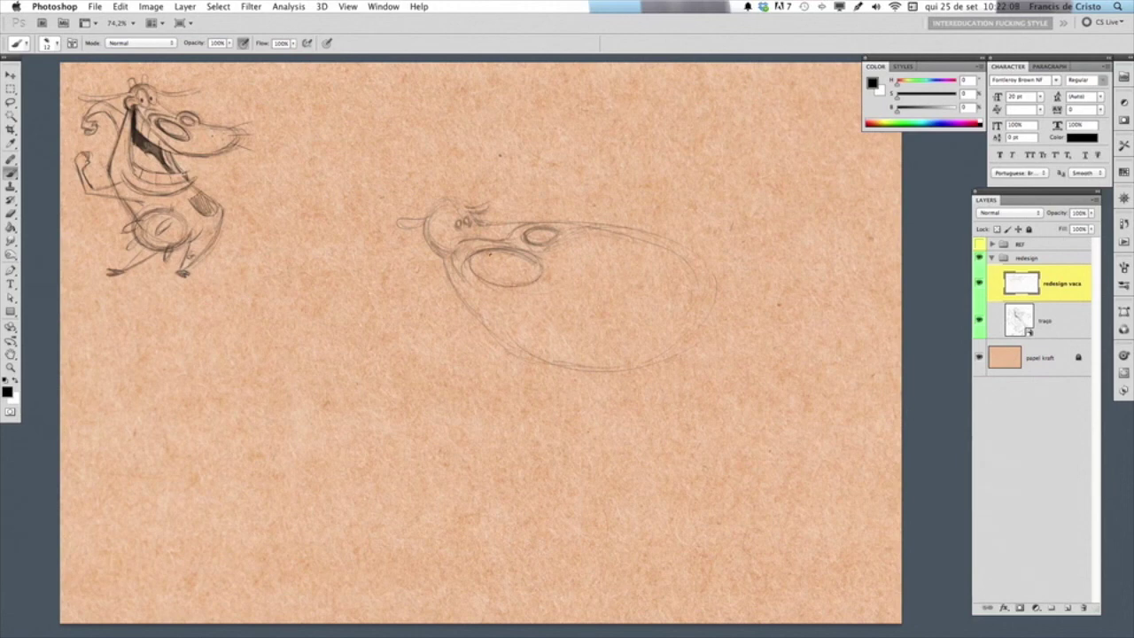
drag(510, 253, 476, 263)
drag(544, 231, 524, 239)
mouse_move(544, 233)
mouse_down()
mouse_move(487, 270)
mouse_move(519, 279)
mouse_up()
drag(533, 260, 483, 263)
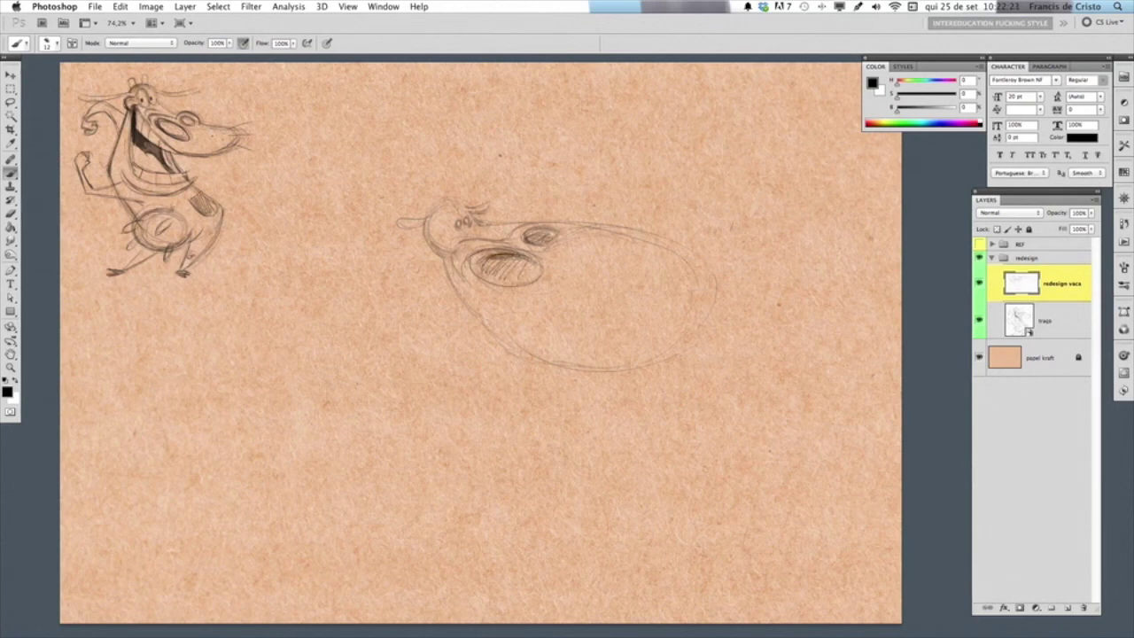
mouse_move(521, 256)
mouse_down()
mouse_move(503, 279)
mouse_move(535, 275)
mouse_up()
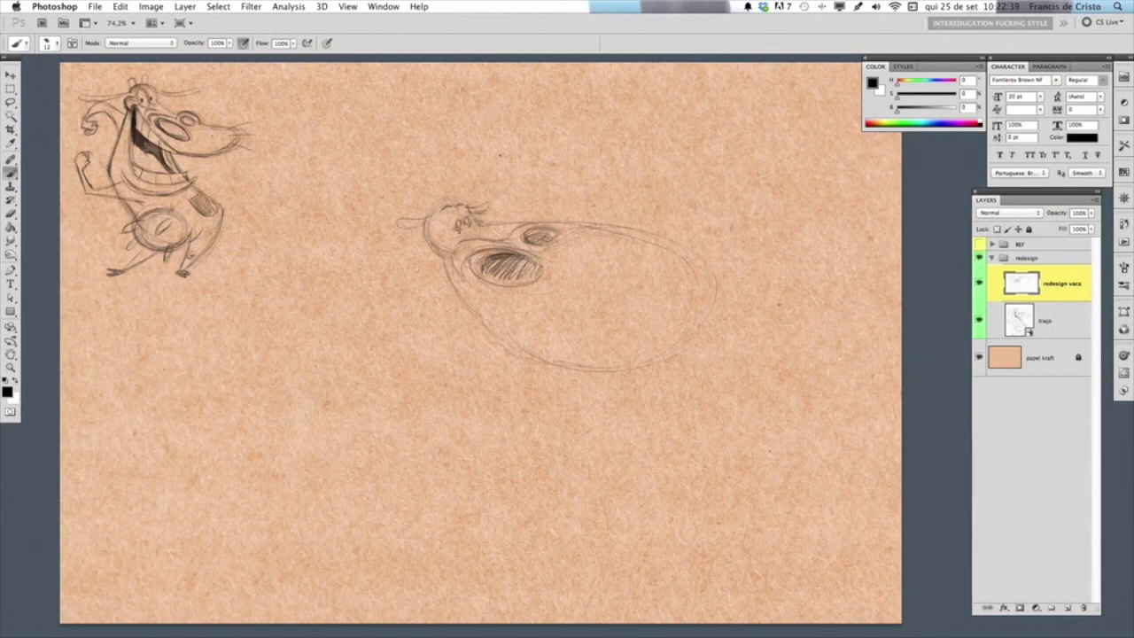
mouse_move(672, 252)
mouse_down()
mouse_move(696, 243)
mouse_move(714, 277)
mouse_move(675, 339)
mouse_up()
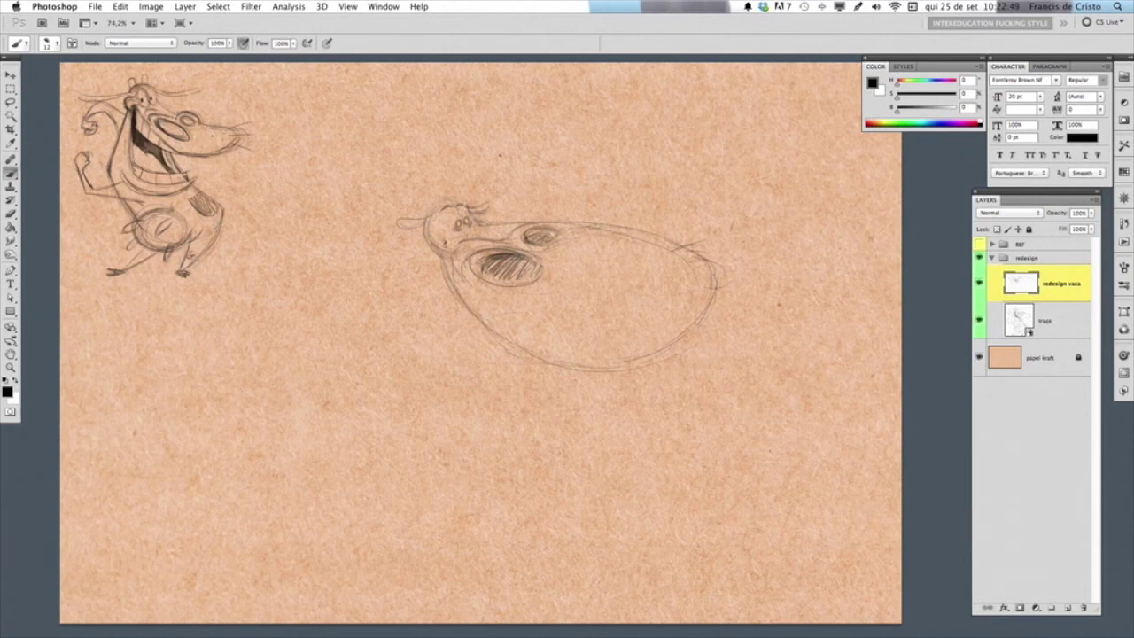
Sketch long arcs sweeping down-left from the head, plus an inner belly curve
drag(432, 259, 356, 367)
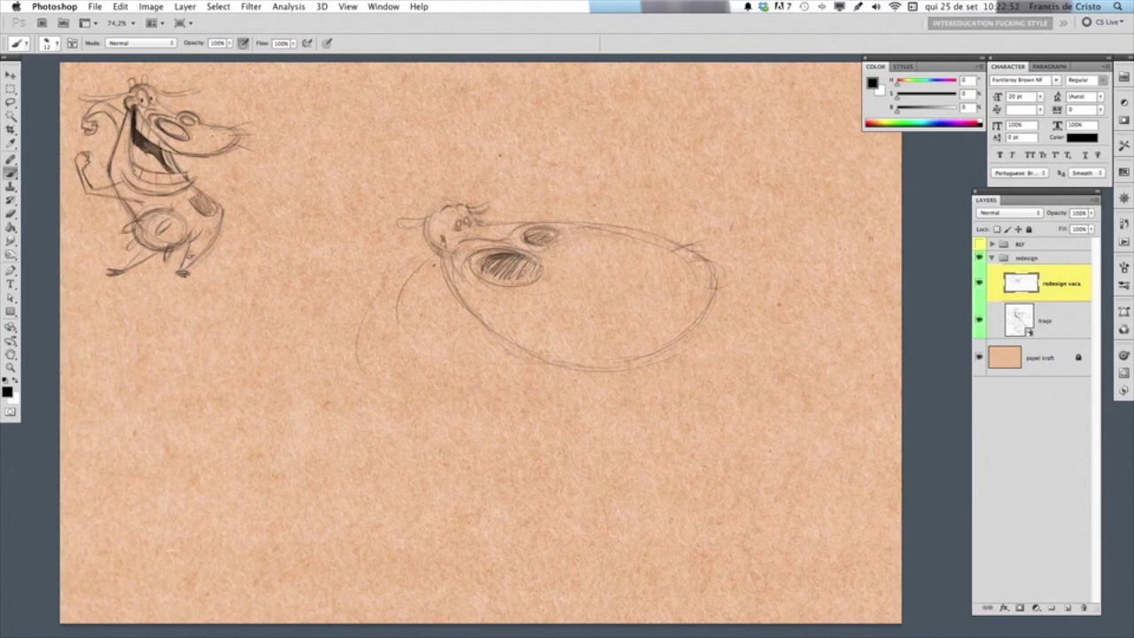
drag(387, 287, 357, 347)
drag(365, 372, 459, 400)
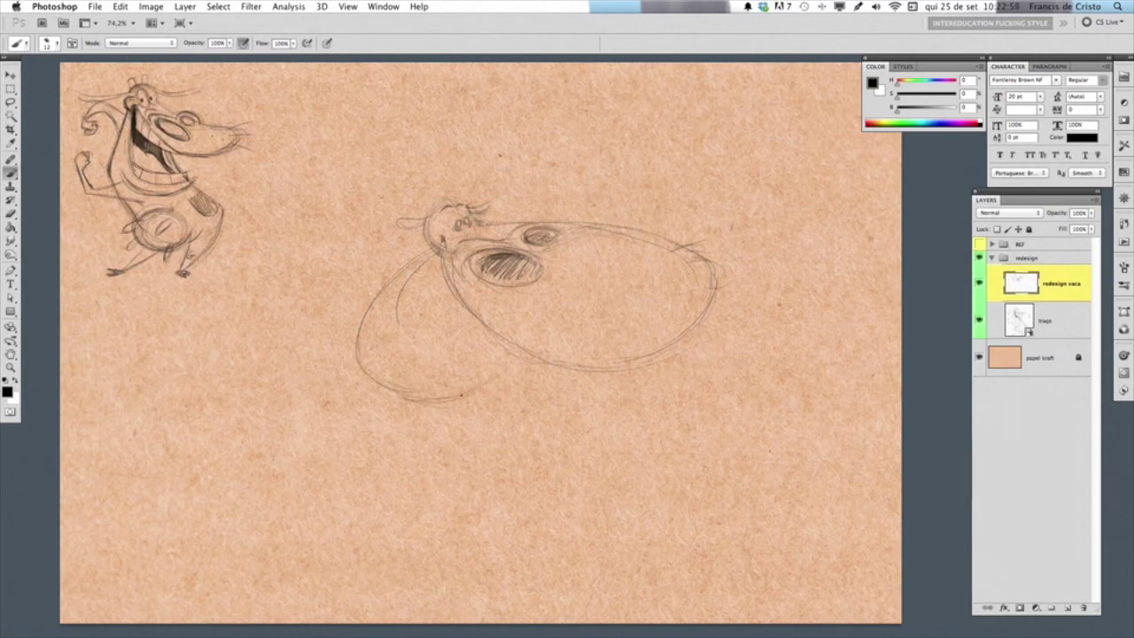
mouse_move(509, 378)
mouse_down()
mouse_move(520, 369)
mouse_move(509, 367)
mouse_up()
drag(392, 298, 382, 344)
mouse_move(395, 294)
mouse_down()
mouse_move(385, 370)
mouse_move(448, 377)
mouse_up()
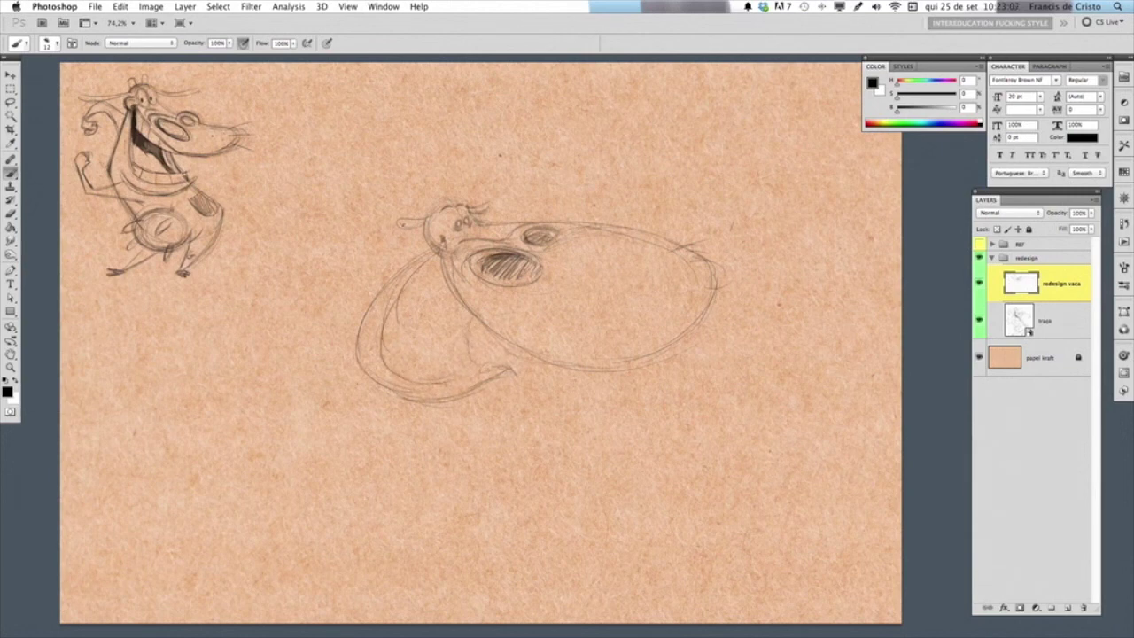
drag(432, 252, 310, 271)
drag(413, 249, 276, 325)
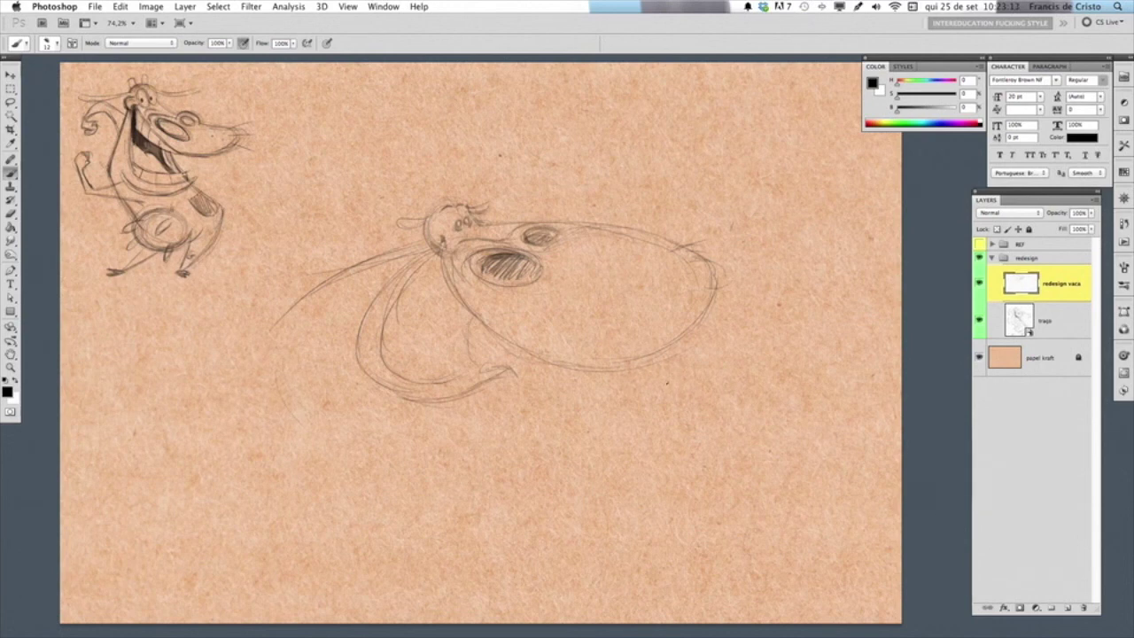
Sweep the big rounded lower-body outline beneath the body oval
drag(689, 386, 735, 457)
mouse_move(645, 363)
mouse_down()
mouse_move(744, 510)
mouse_move(718, 518)
mouse_up()
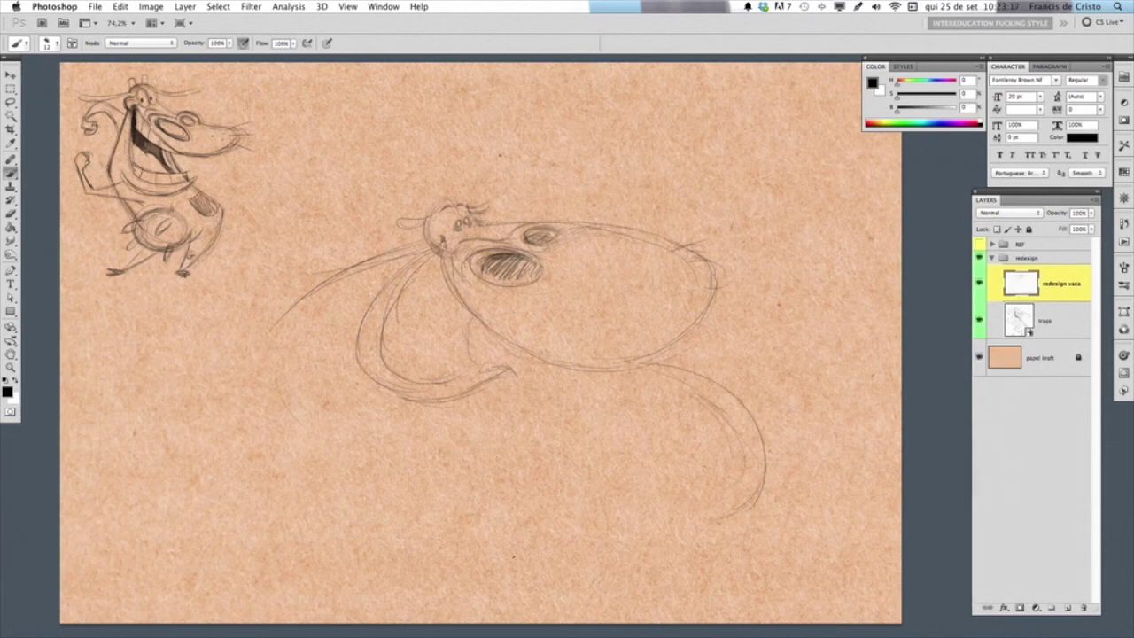
drag(273, 355, 612, 566)
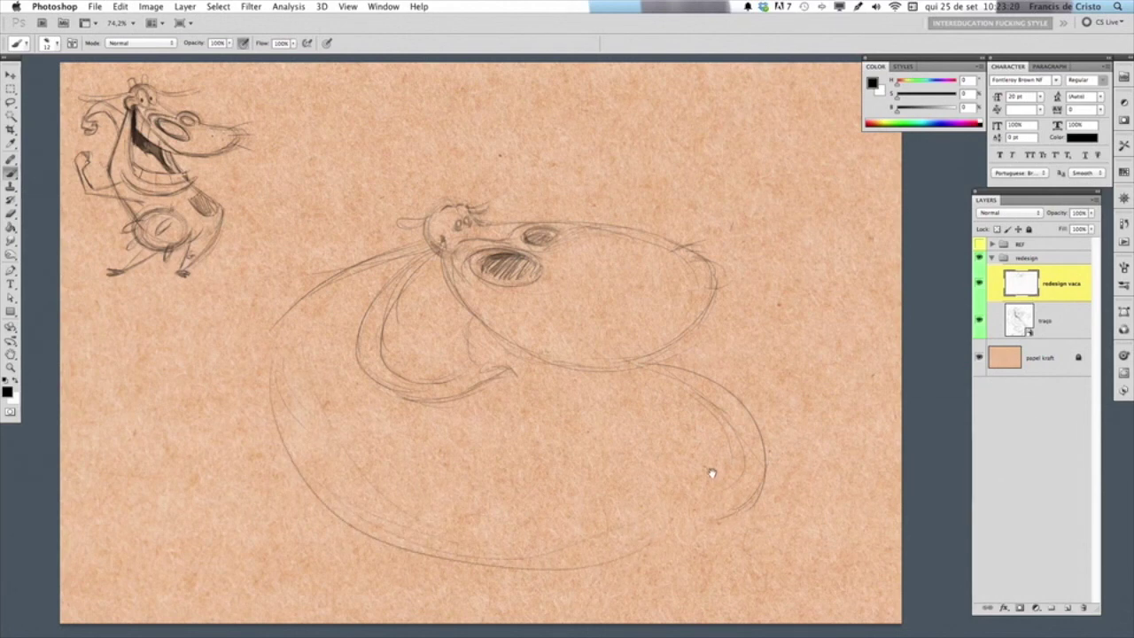
drag(709, 471, 704, 434)
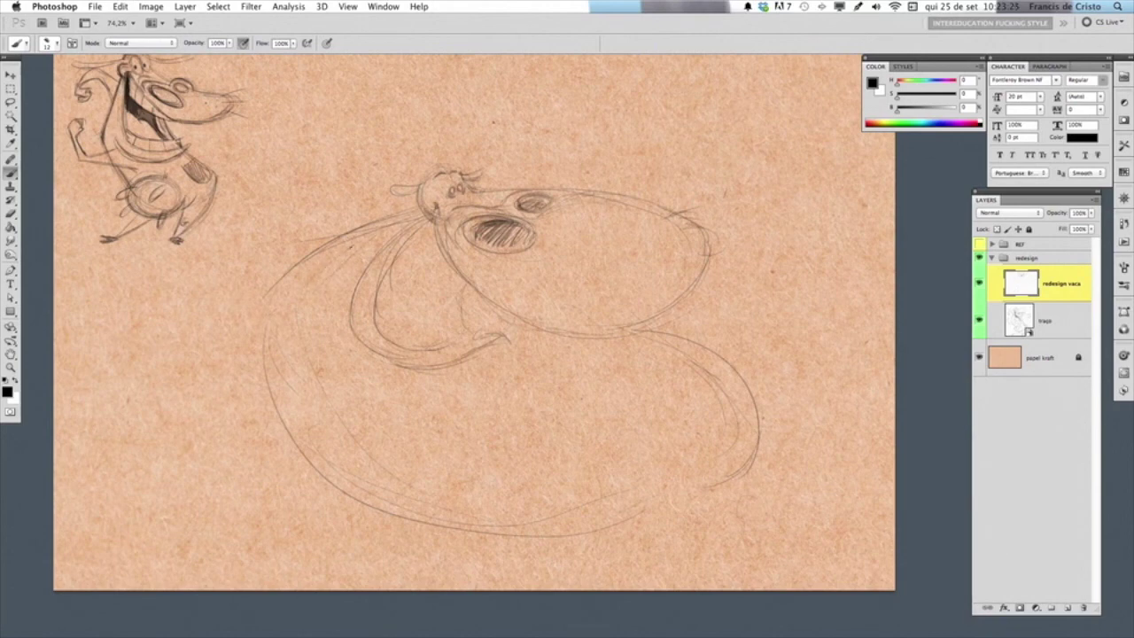
Reinforce the lower-left body outline and add light strokes along the bottom edge
drag(266, 383, 303, 484)
mouse_move(269, 420)
mouse_down()
mouse_move(407, 558)
mouse_move(530, 572)
mouse_move(628, 529)
mouse_up()
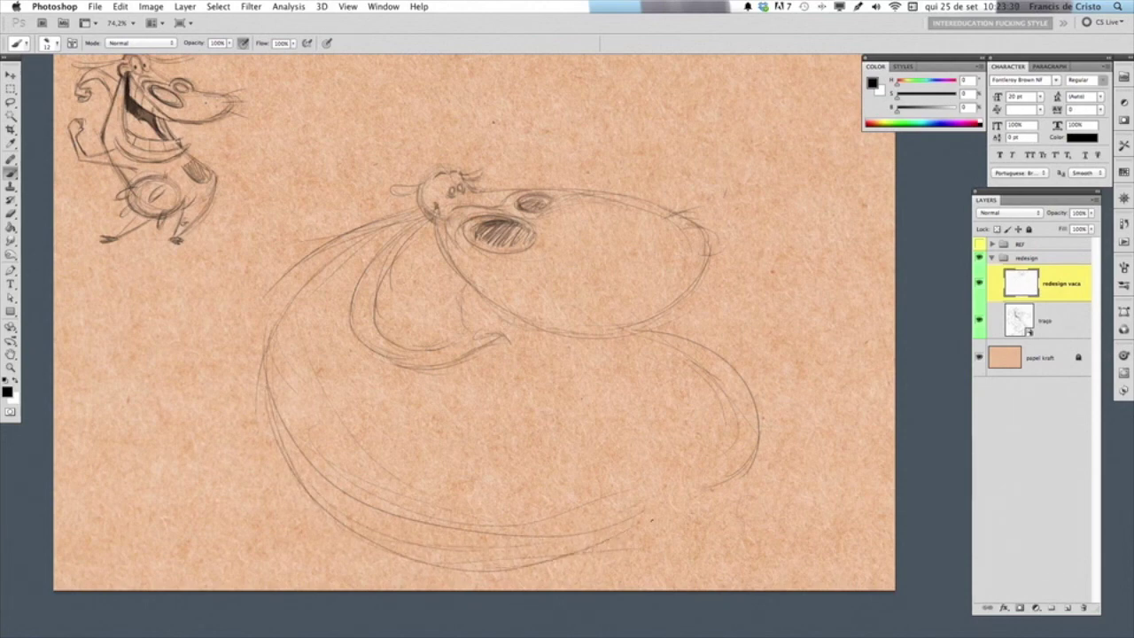
drag(437, 566, 569, 566)
drag(369, 554, 613, 561)
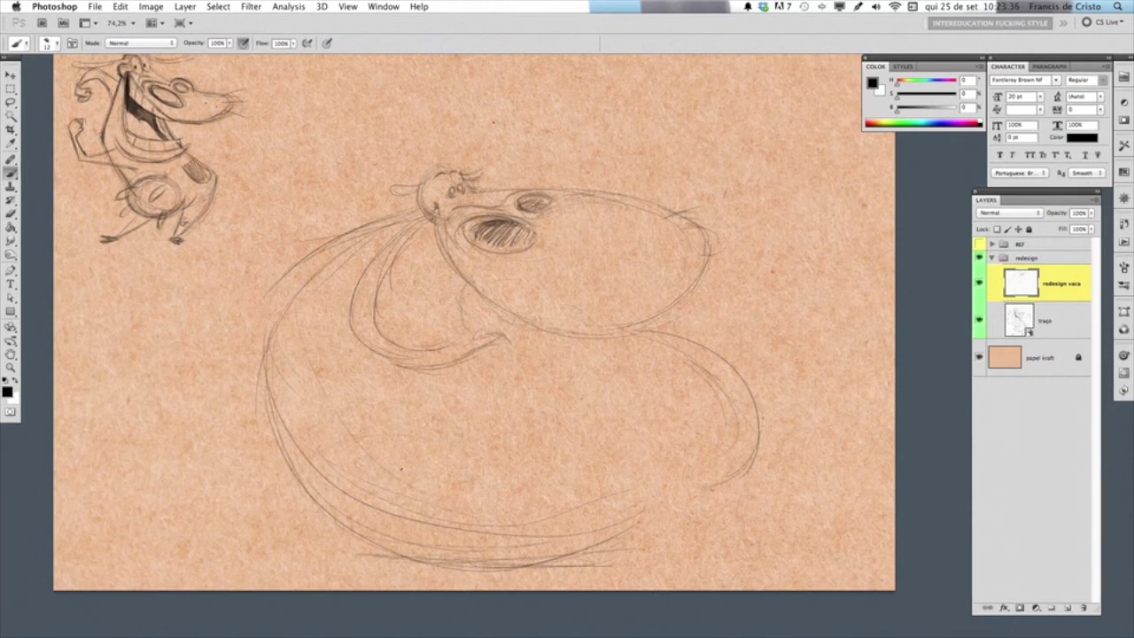
mouse_move(278, 483)
mouse_down()
mouse_move(293, 532)
mouse_move(309, 472)
mouse_up()
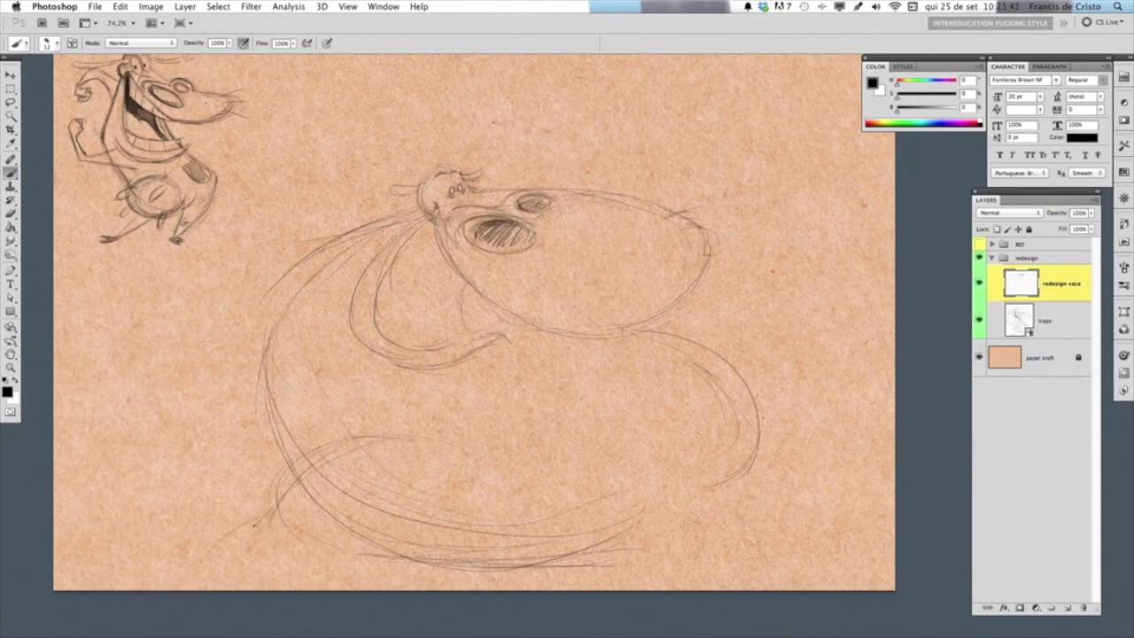
Sweep the bottom body line and draw a small hoof at the lower right
drag(217, 554, 381, 563)
mouse_move(266, 567)
mouse_down()
mouse_move(536, 572)
mouse_move(574, 560)
mouse_move(517, 456)
mouse_move(498, 450)
mouse_up()
mouse_move(558, 523)
mouse_down()
mouse_move(588, 554)
mouse_move(507, 562)
mouse_up()
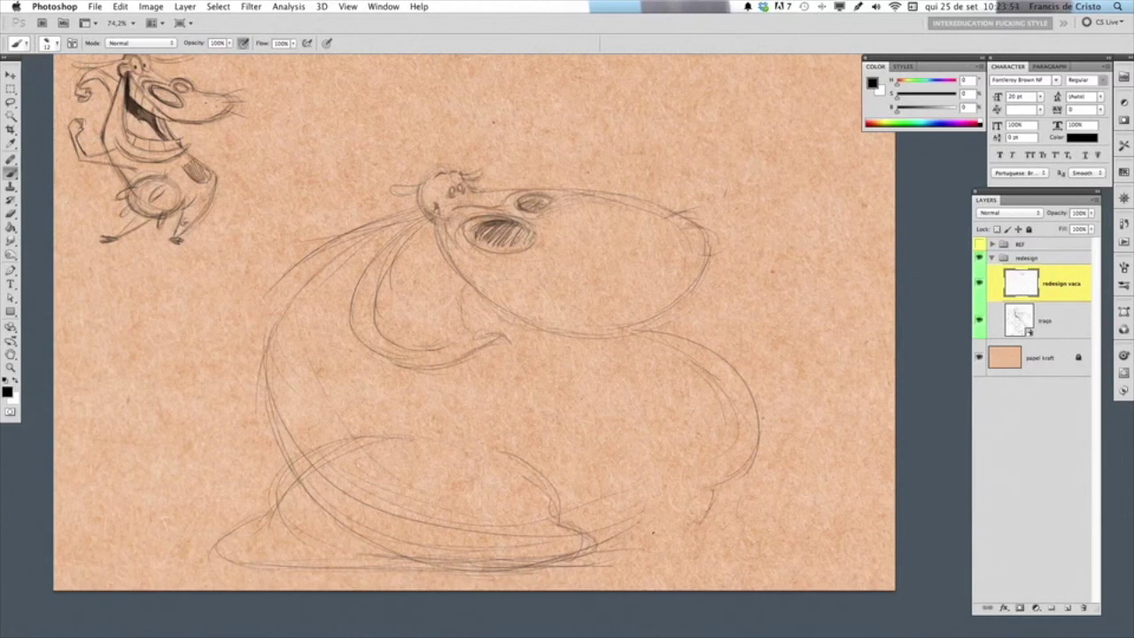
drag(647, 524, 663, 544)
drag(667, 567, 653, 571)
Add short strokes around the hind hoof and along the lower-right belly and leg
drag(654, 553, 634, 529)
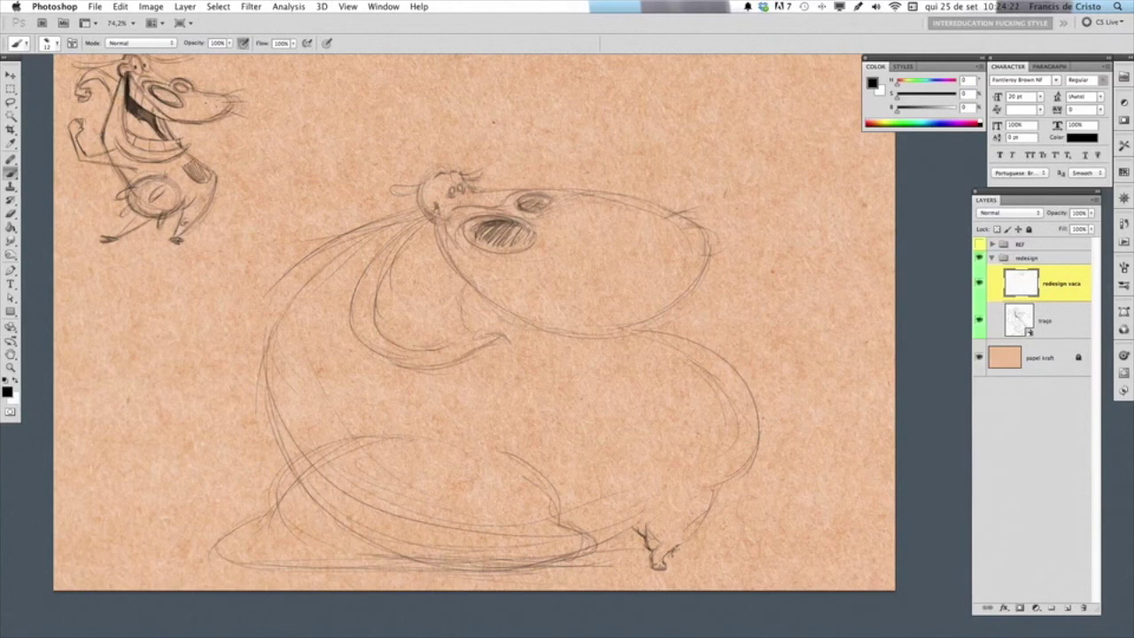
mouse_move(690, 540)
mouse_down()
mouse_move(678, 552)
mouse_move(698, 537)
mouse_up()
drag(723, 489, 698, 532)
drag(709, 521, 697, 534)
mouse_move(610, 542)
mouse_down()
mouse_move(654, 519)
mouse_move(662, 530)
mouse_move(638, 530)
mouse_move(655, 551)
mouse_up()
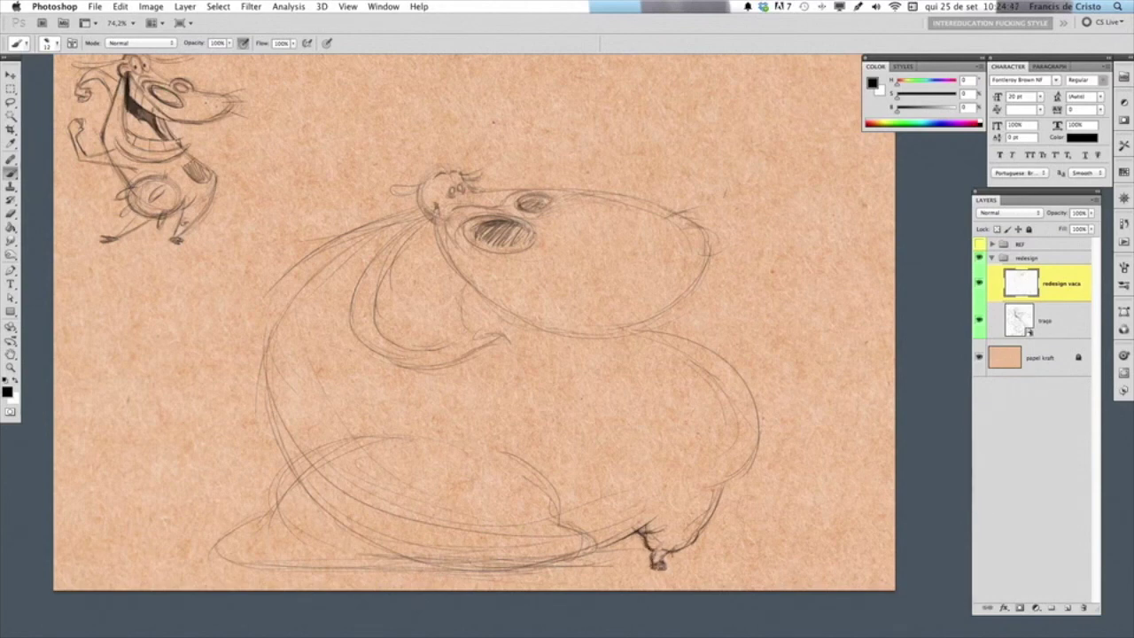
drag(659, 550, 668, 559)
drag(742, 469, 696, 496)
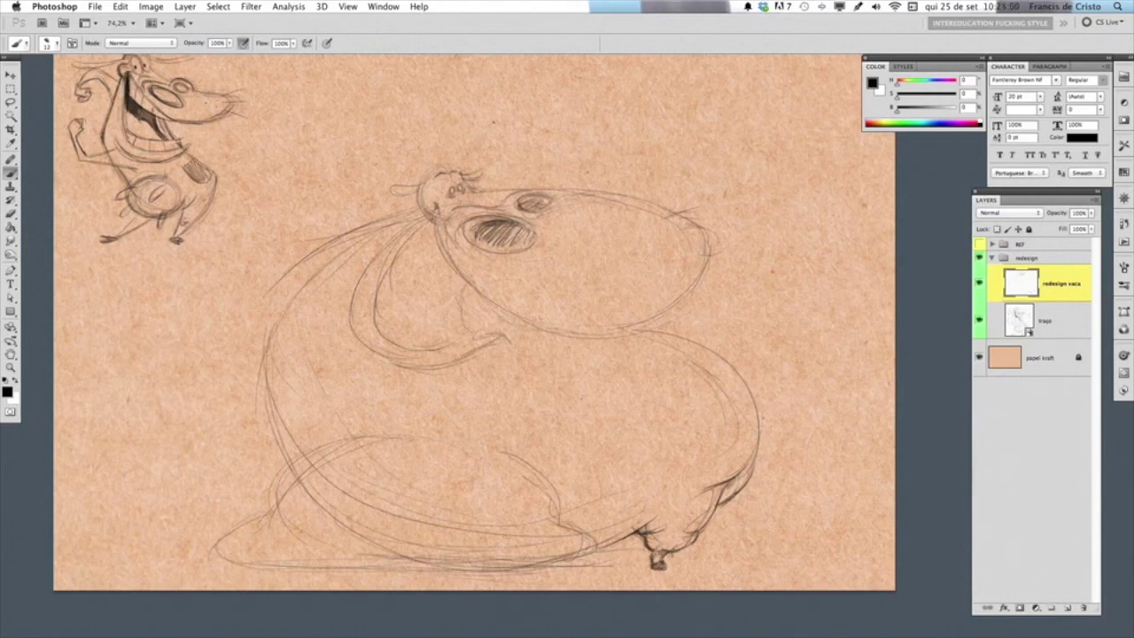
Erase stray hoof marks, add small marks left of the lower body, and rework the hoof
key(e)
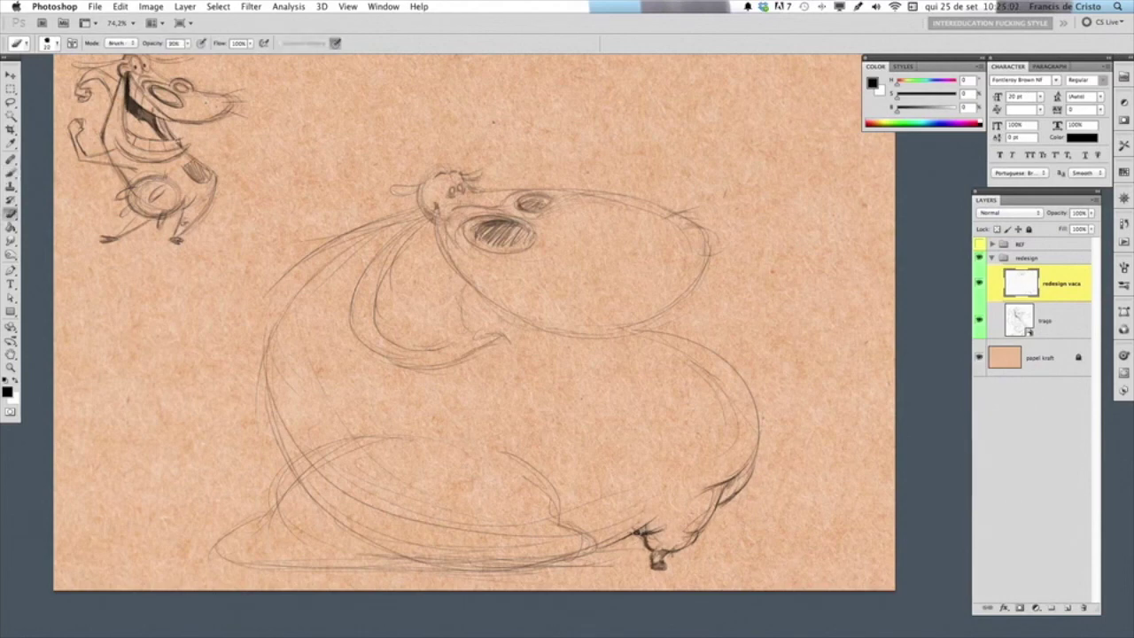
drag(637, 531, 649, 533)
key(b)
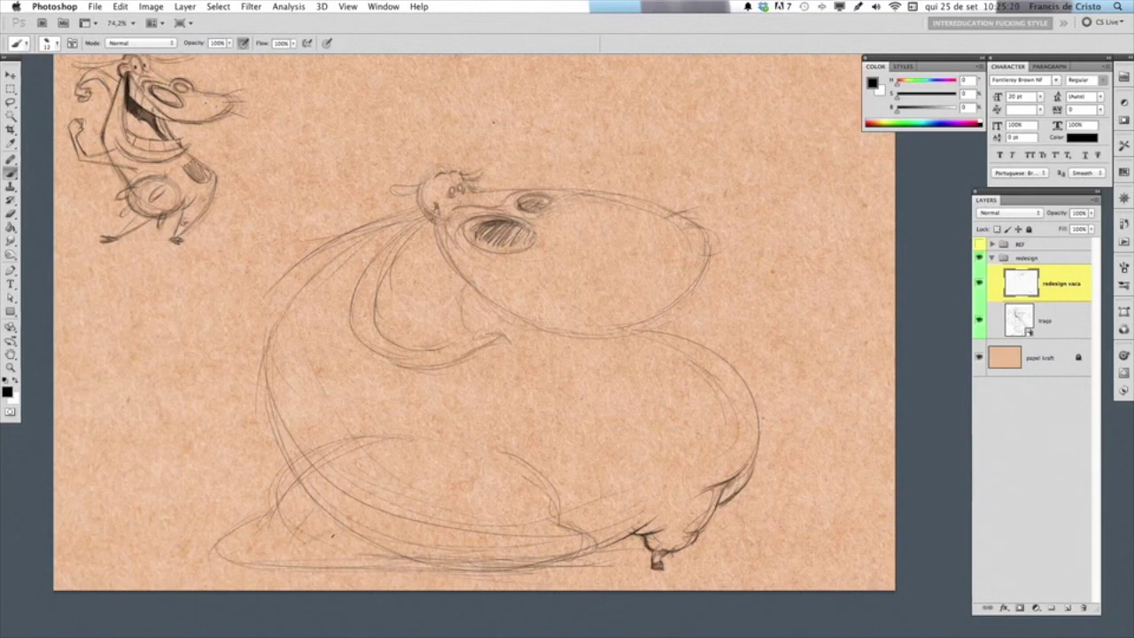
drag(303, 496, 304, 516)
drag(281, 554, 290, 559)
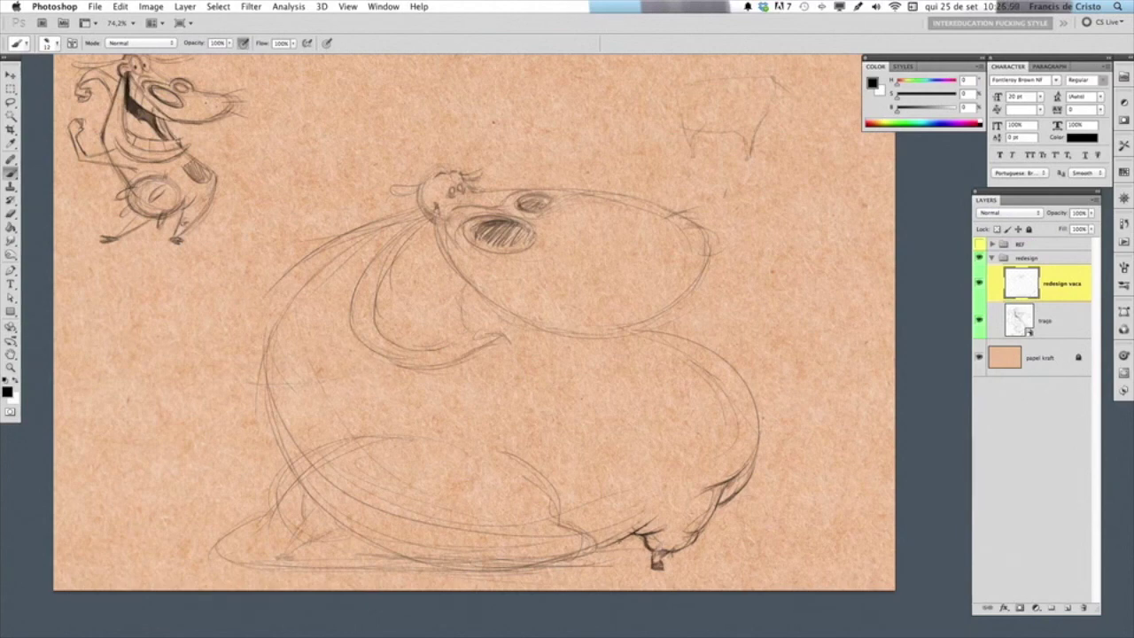
drag(641, 543, 650, 555)
key(e)
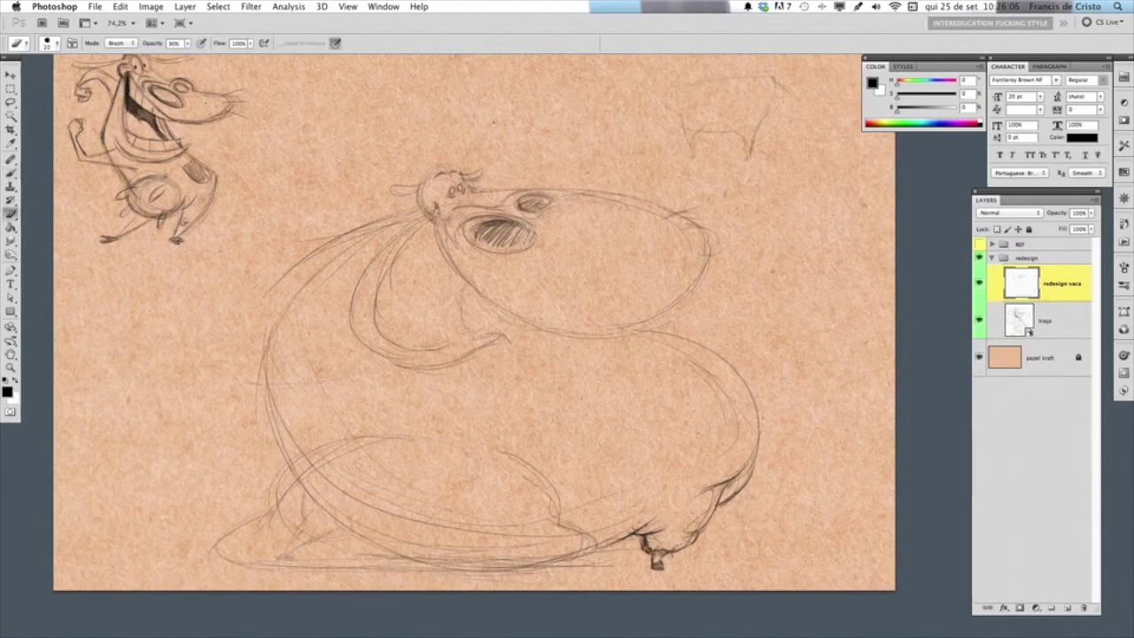
drag(646, 545, 645, 535)
key(b)
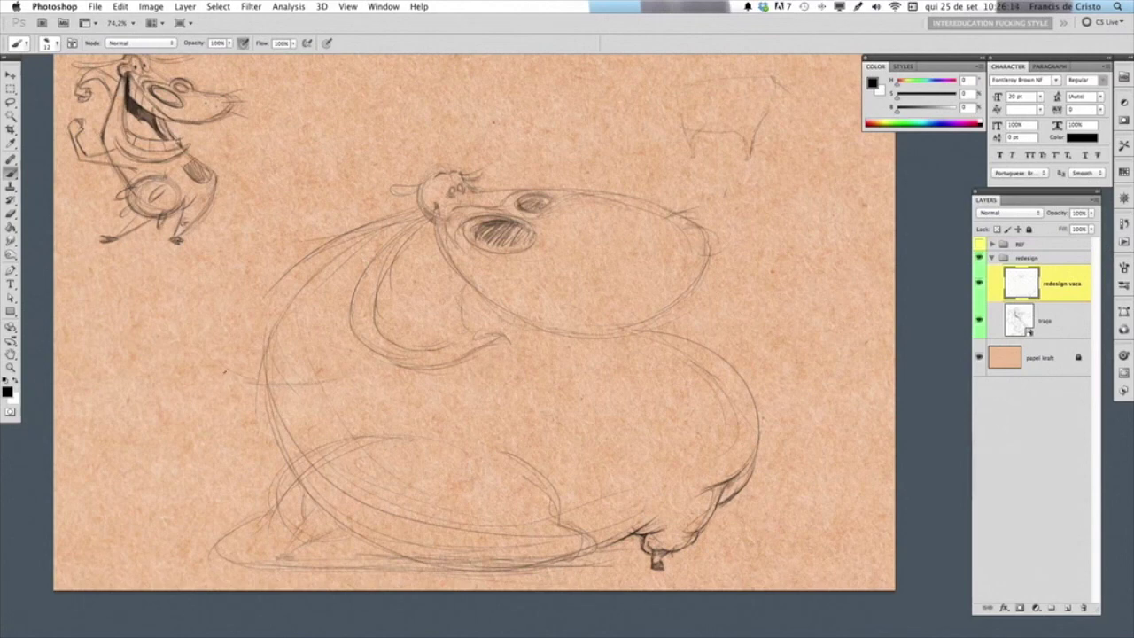
Try a line left of the body twice, undoing both attempts
drag(212, 366, 301, 388)
key(ctrl+z)
drag(353, 386, 235, 390)
key(ctrl+z)
Draw the arm extending left from the body and rising up to a small fist
drag(304, 390, 197, 368)
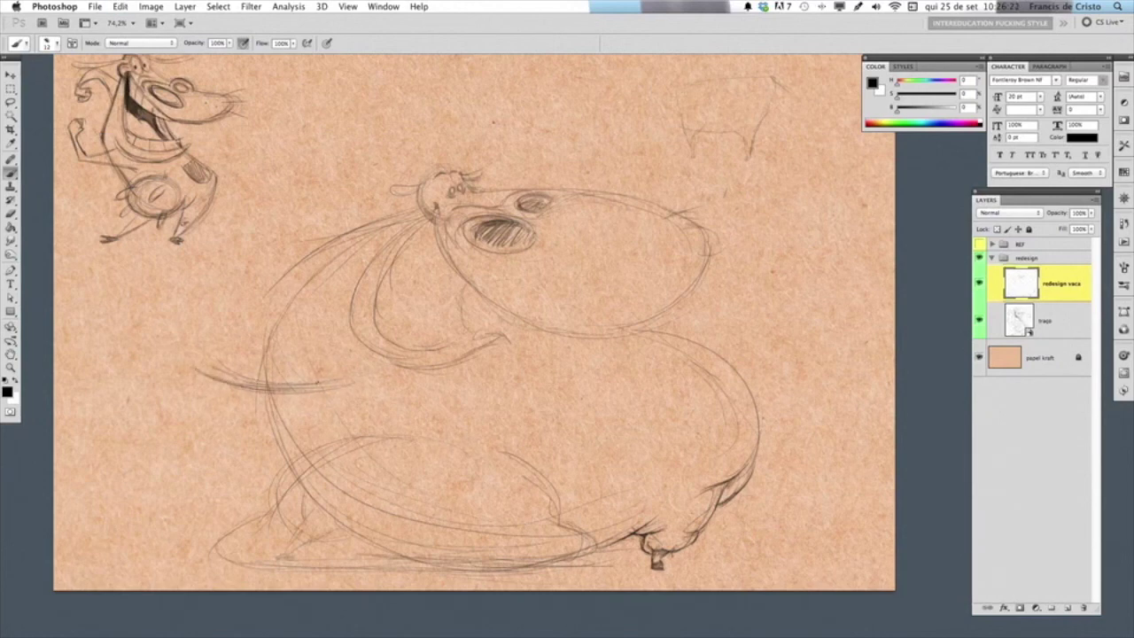
drag(261, 382, 211, 373)
drag(307, 384, 347, 380)
drag(238, 375, 203, 364)
mouse_move(202, 323)
mouse_down()
mouse_move(199, 351)
mouse_move(200, 301)
mouse_up()
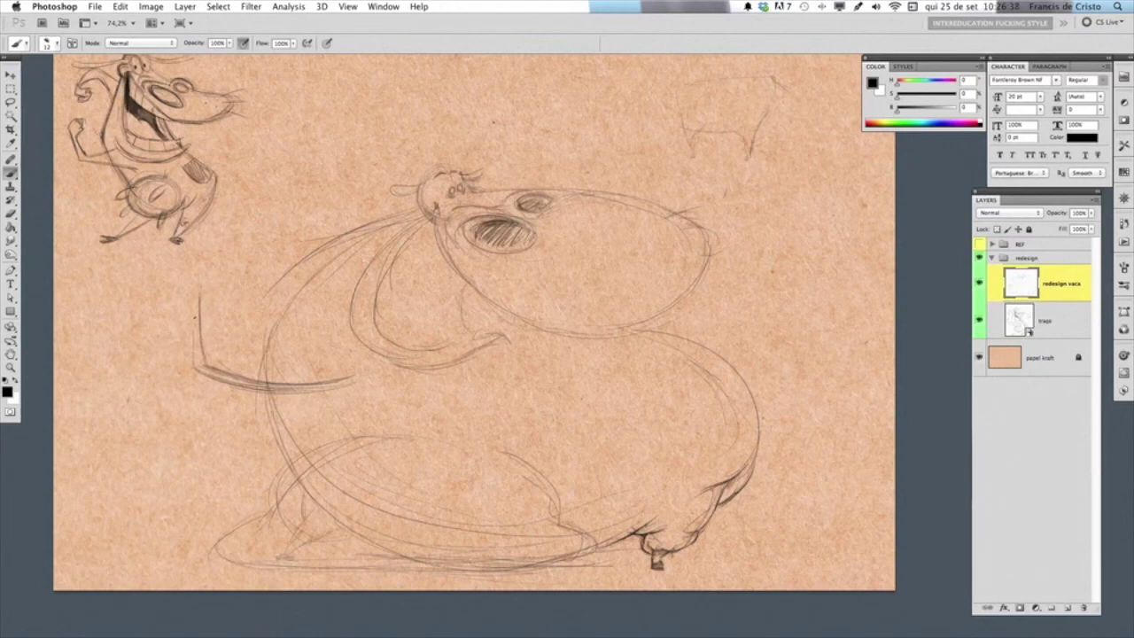
drag(193, 333, 195, 286)
click(206, 308)
mouse_move(194, 279)
mouse_down()
mouse_move(196, 260)
mouse_move(209, 273)
mouse_up()
drag(206, 256, 207, 263)
drag(204, 266, 212, 273)
drag(195, 273, 193, 286)
Reinforce the body's left side and add diagonal leg strokes across the lower belly
drag(346, 281, 275, 421)
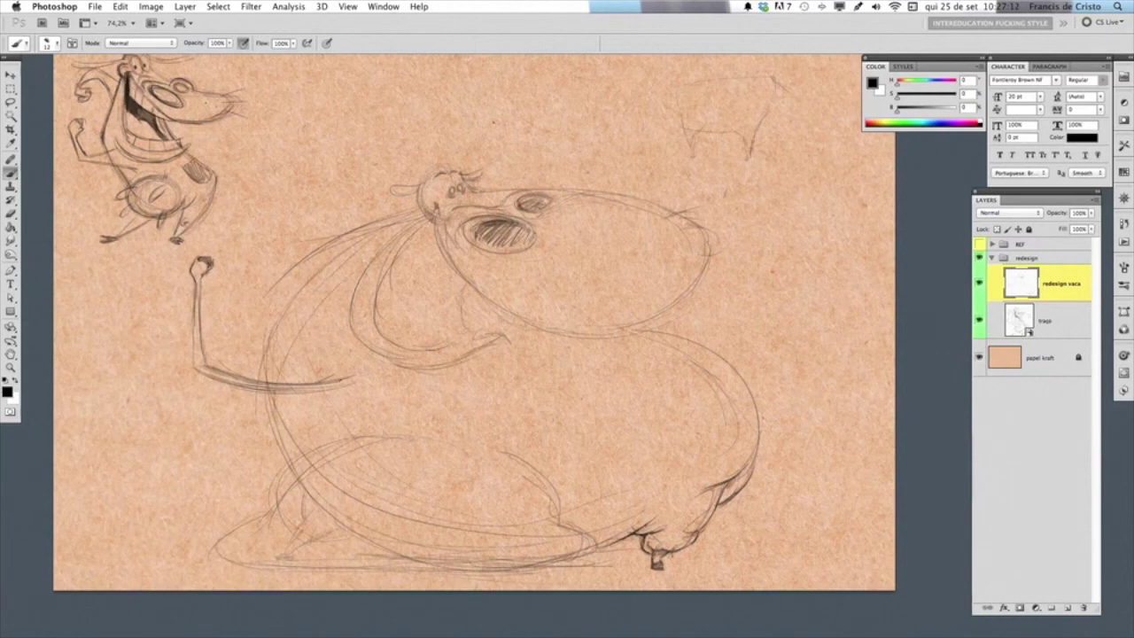
drag(360, 332, 290, 474)
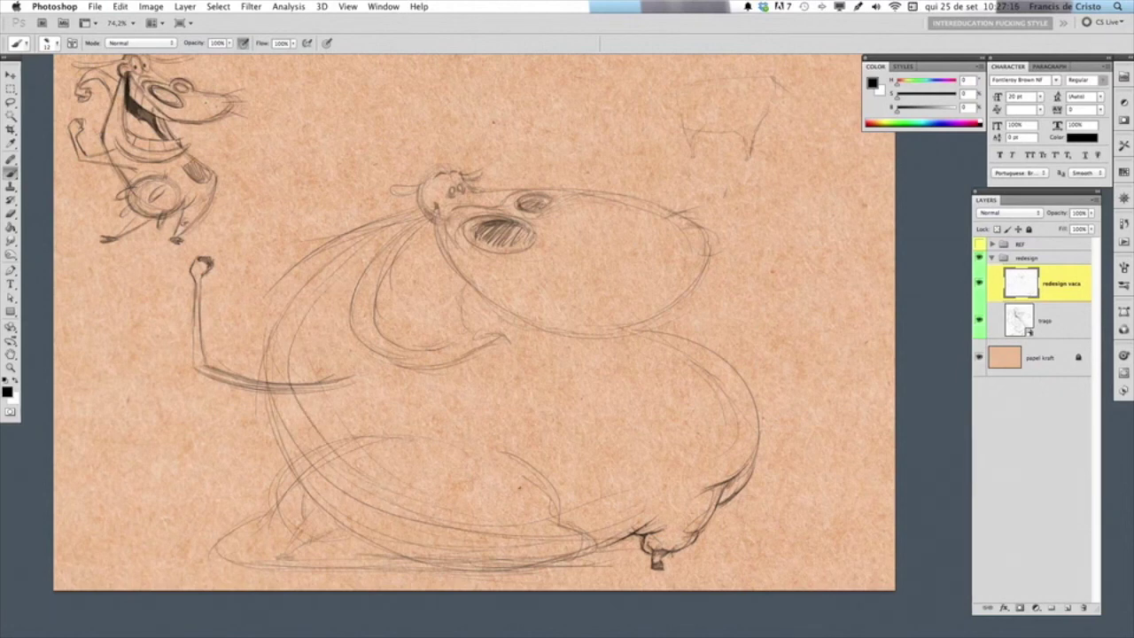
drag(288, 457, 264, 514)
mouse_move(468, 455)
mouse_down()
mouse_move(548, 509)
mouse_move(502, 465)
mouse_move(466, 451)
mouse_move(554, 523)
mouse_move(534, 525)
mouse_move(555, 529)
mouse_move(521, 508)
mouse_move(588, 533)
mouse_move(601, 562)
mouse_up()
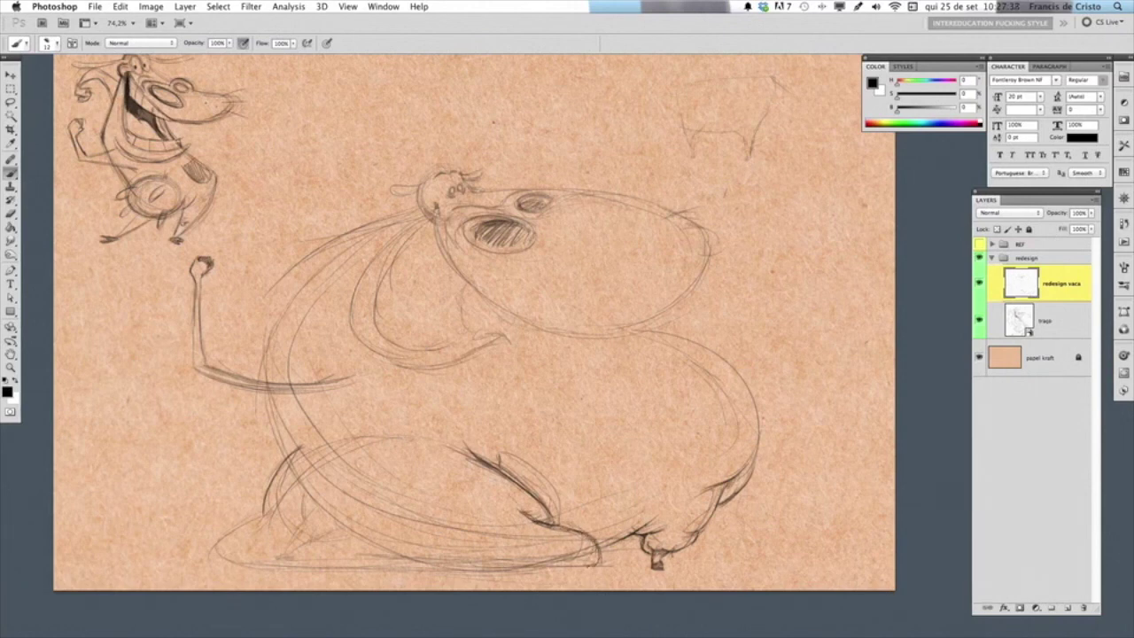
Darken the cow's bottom outline with a few strokes
drag(493, 566, 597, 561)
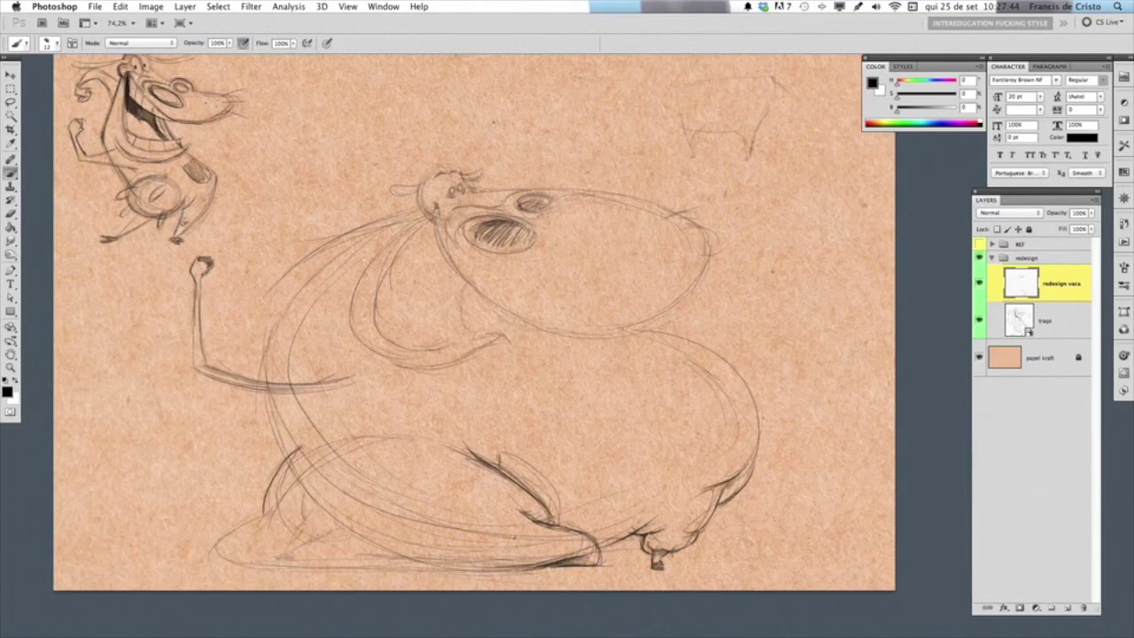
drag(494, 572, 546, 563)
key(e)
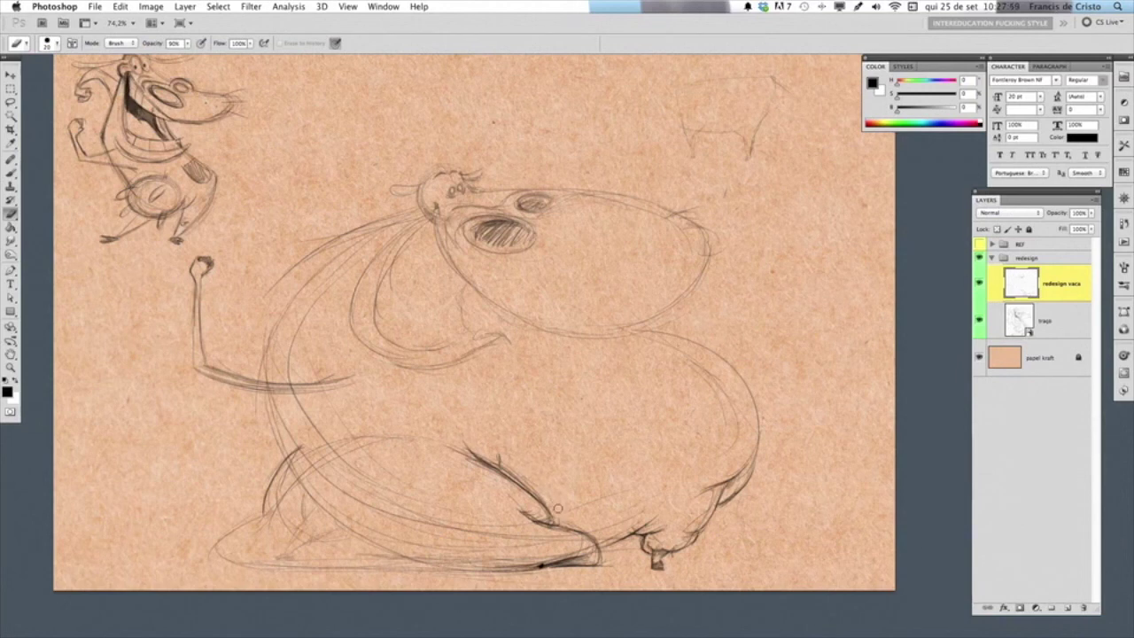
key(b)
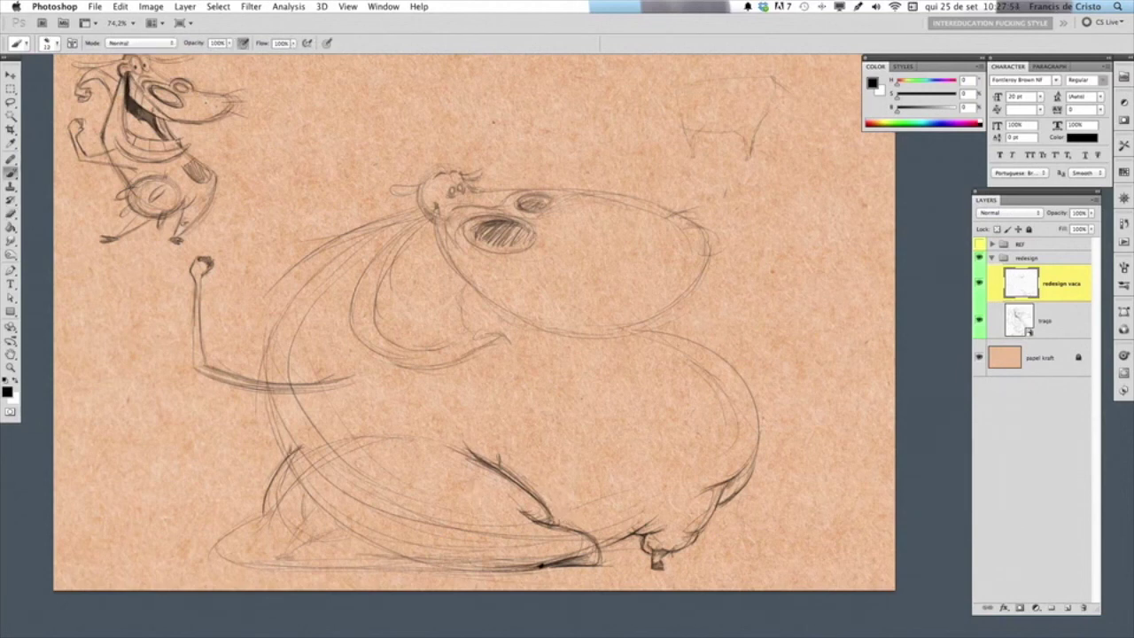
Reinforce the left body contour and start the tongue line down from the chin
mouse_move(277, 440)
mouse_down()
mouse_move(270, 356)
mouse_move(301, 286)
mouse_move(348, 247)
mouse_up()
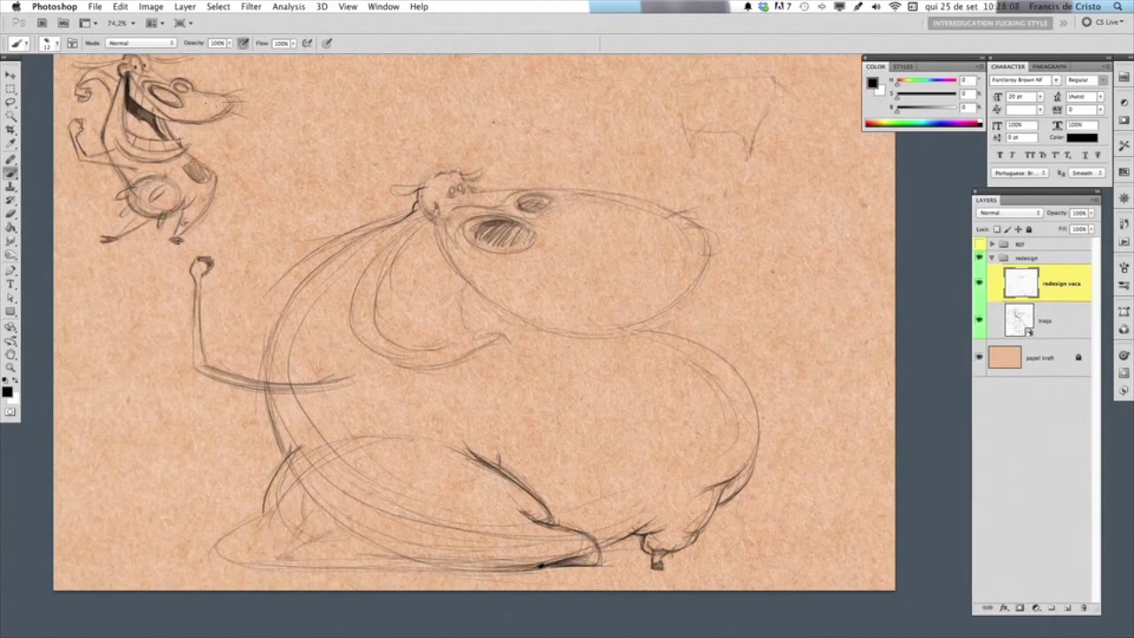
mouse_move(433, 206)
mouse_down()
mouse_move(376, 293)
mouse_move(375, 333)
mouse_up()
mouse_move(459, 285)
mouse_down()
mouse_move(453, 328)
mouse_move(463, 314)
mouse_move(489, 337)
mouse_up()
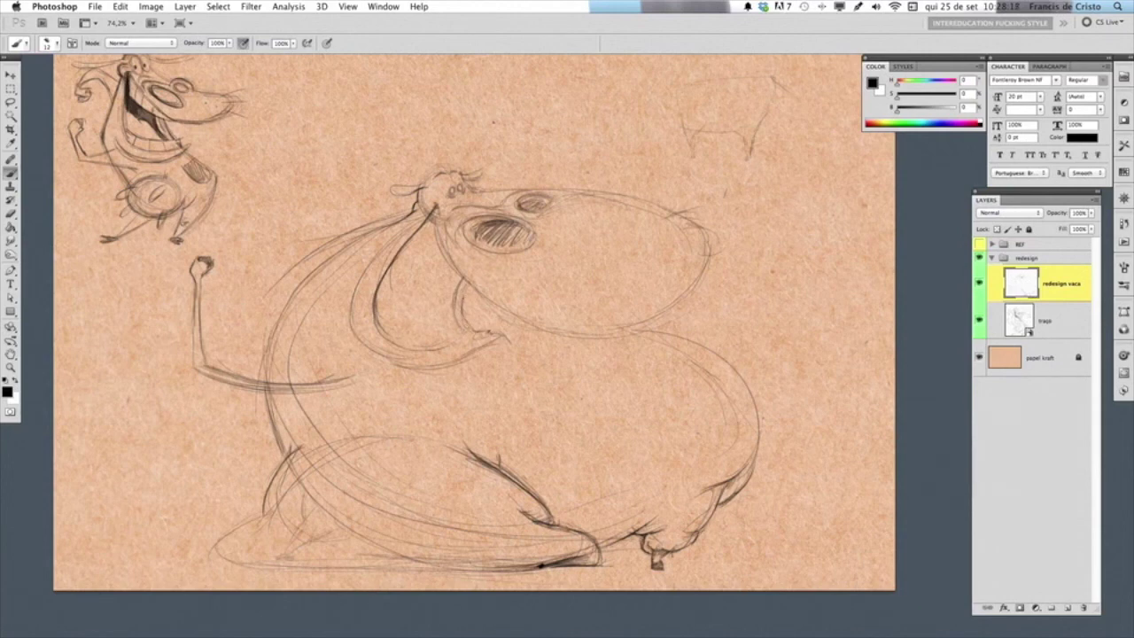
Outline the tongue's tip and darken its long inner curve down the neck
mouse_move(490, 335)
mouse_down()
mouse_move(506, 331)
mouse_move(496, 348)
mouse_up()
drag(381, 245, 355, 303)
mouse_move(417, 222)
mouse_down()
mouse_move(390, 244)
mouse_move(355, 325)
mouse_move(381, 367)
mouse_move(434, 389)
mouse_move(510, 330)
mouse_up()
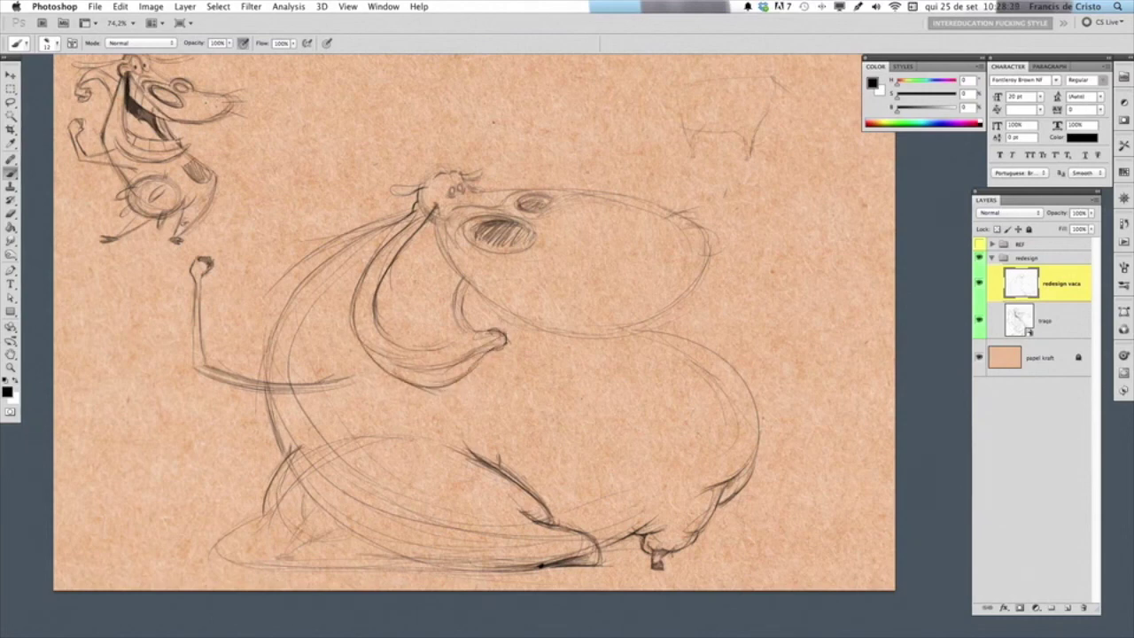
mouse_move(422, 349)
mouse_down()
mouse_move(482, 333)
mouse_move(453, 346)
mouse_up()
drag(457, 284, 452, 305)
mouse_move(434, 207)
mouse_down()
mouse_move(443, 255)
mouse_move(469, 294)
mouse_up()
mouse_move(434, 217)
mouse_down()
mouse_move(439, 241)
mouse_move(502, 303)
mouse_up()
mouse_move(455, 264)
mouse_down()
mouse_move(516, 314)
mouse_move(535, 292)
mouse_up()
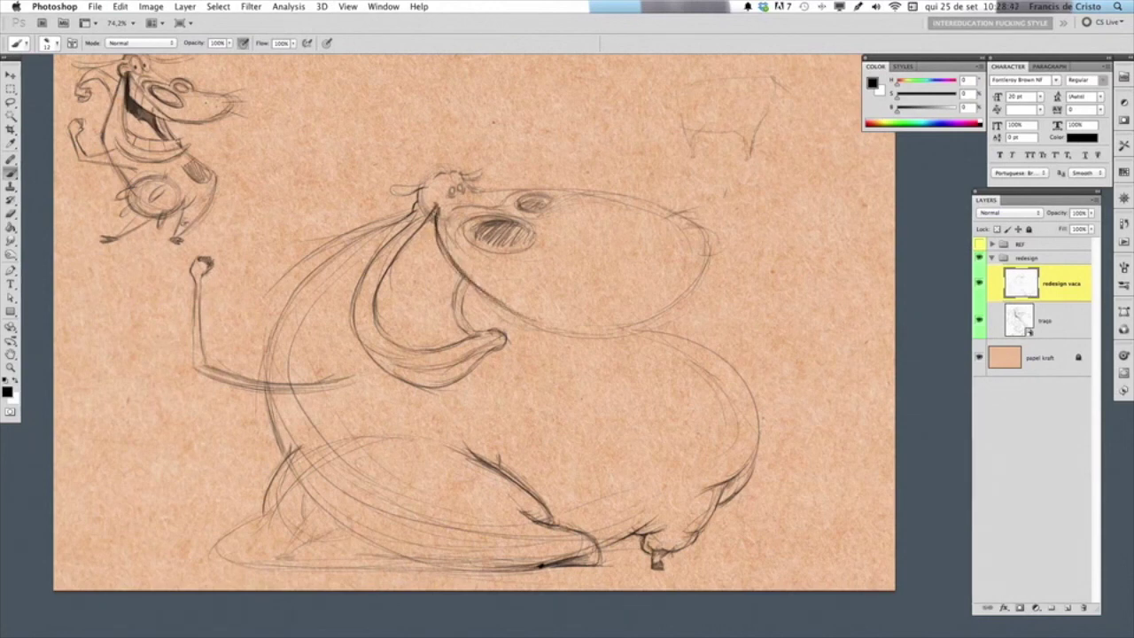
Add small dark marks along the top and side of the cow's head
mouse_move(432, 201)
mouse_down()
mouse_move(441, 209)
mouse_move(440, 188)
mouse_move(423, 204)
mouse_up()
drag(431, 172, 457, 164)
drag(478, 319, 511, 351)
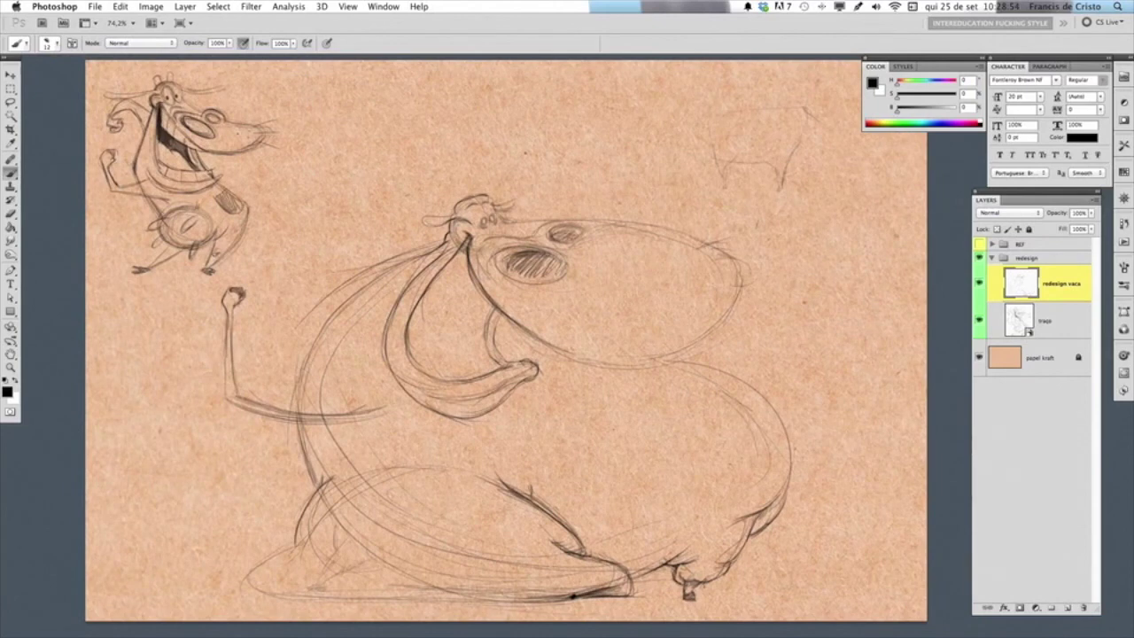
drag(454, 200, 463, 196)
drag(493, 201, 490, 212)
Rework the raised arm with repeated strokes on its upper and lower lines
scroll(514, 337, down, 4)
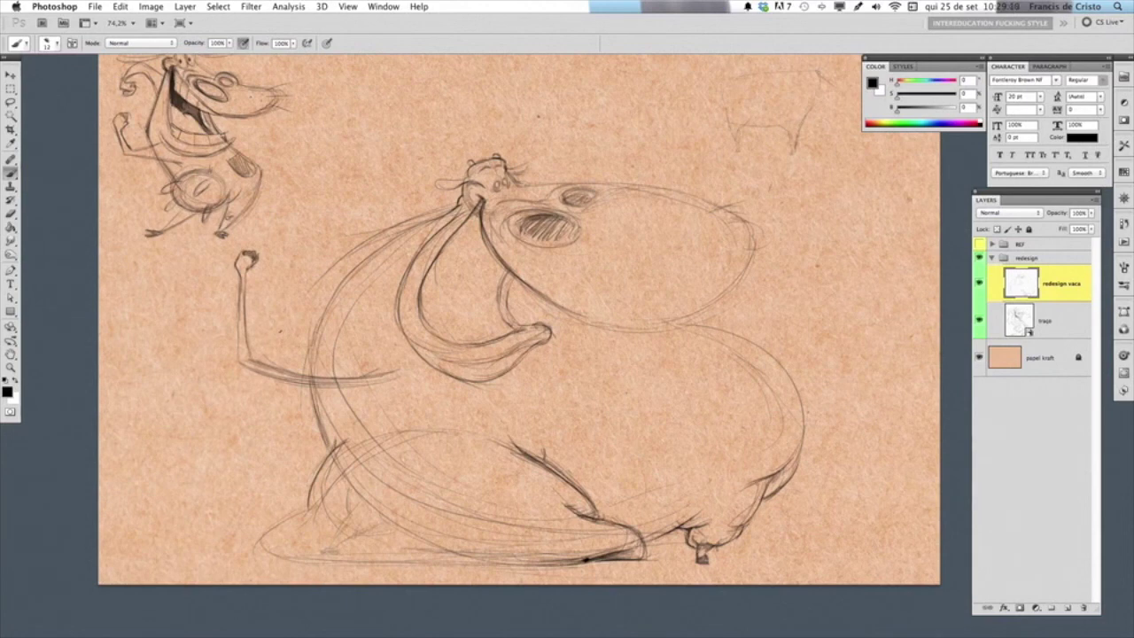
drag(270, 338, 297, 290)
drag(276, 359, 345, 375)
drag(273, 355, 306, 277)
drag(297, 380, 354, 378)
drag(265, 337, 297, 281)
drag(259, 361, 269, 314)
drag(264, 376, 298, 281)
mouse_move(266, 360)
mouse_down()
mouse_move(294, 287)
mouse_move(281, 374)
mouse_move(362, 388)
mouse_up()
Erase the raised arm up to the fist and lighten faint neck marks
key(e)
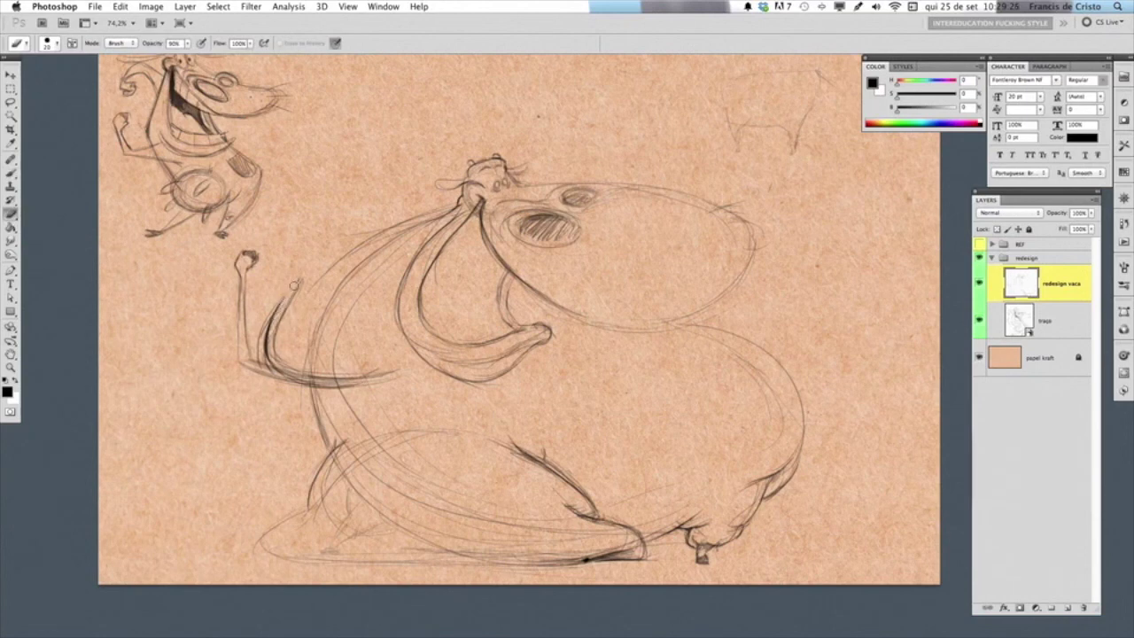
mouse_move(276, 360)
mouse_down()
mouse_move(301, 379)
mouse_move(390, 377)
mouse_up()
drag(266, 353, 281, 370)
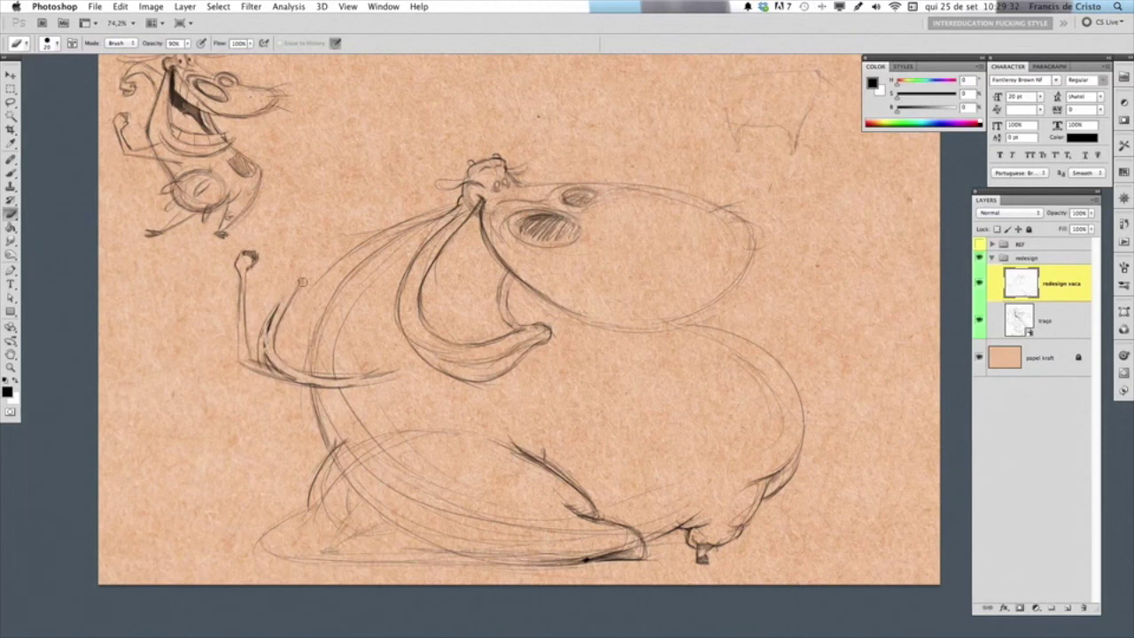
drag(319, 279, 427, 214)
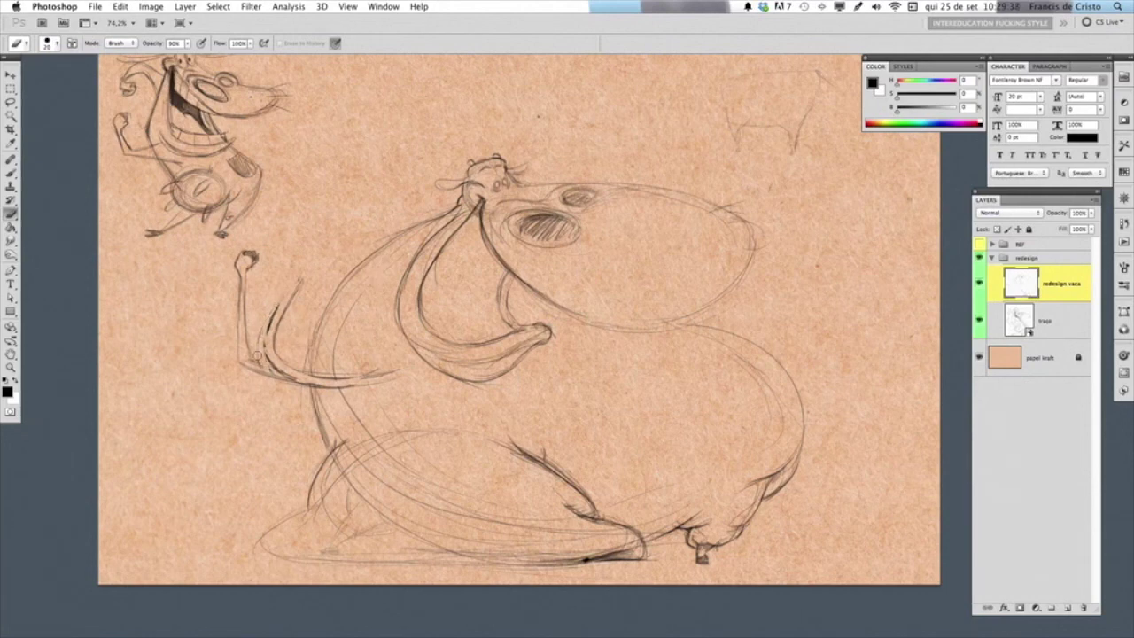
mouse_move(294, 385)
mouse_down()
mouse_move(238, 347)
mouse_move(246, 293)
mouse_move(229, 271)
mouse_up()
Draw the tail curving up to a small looped tip
key(b)
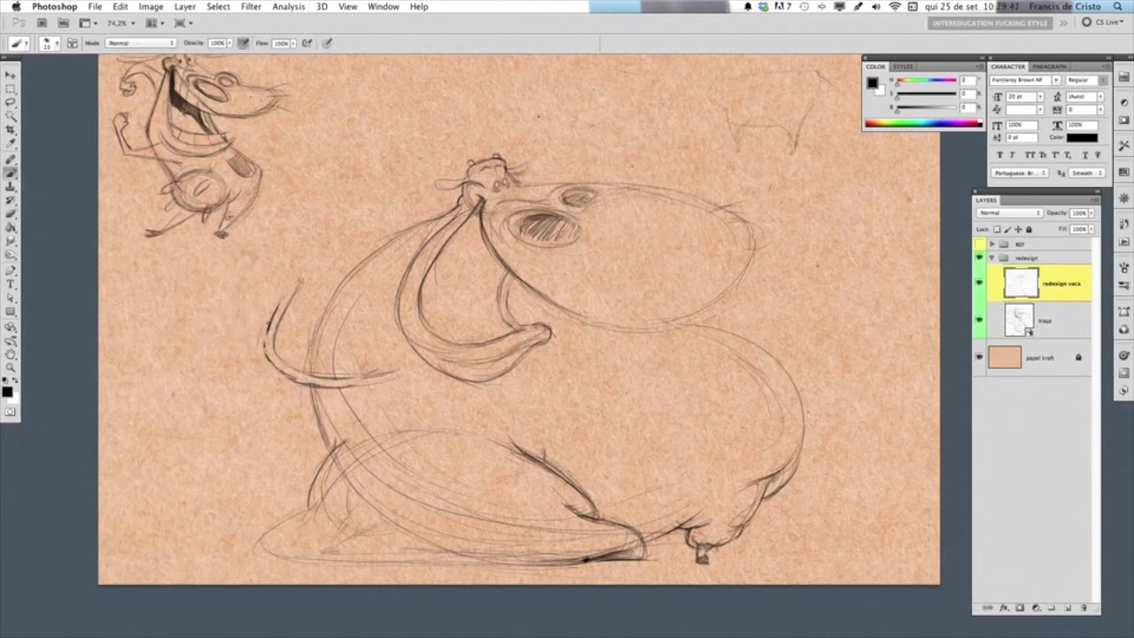
mouse_move(292, 283)
mouse_down()
mouse_move(273, 317)
mouse_move(289, 261)
mouse_move(310, 273)
mouse_move(293, 267)
mouse_move(310, 250)
mouse_up()
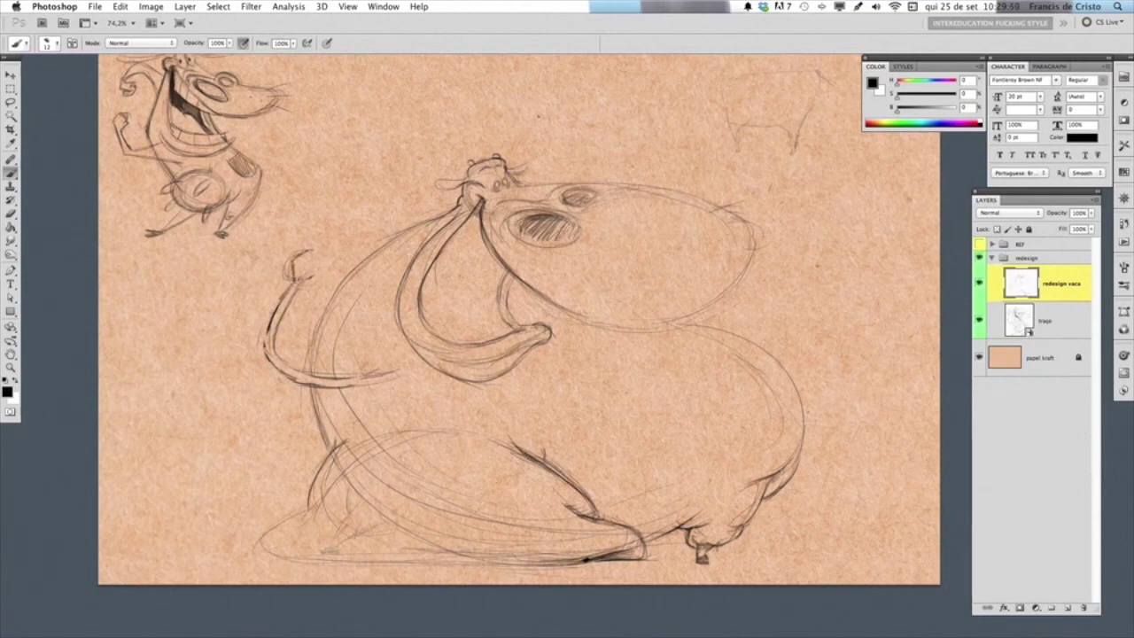
mouse_move(312, 252)
mouse_down()
mouse_move(317, 269)
mouse_move(321, 252)
mouse_up()
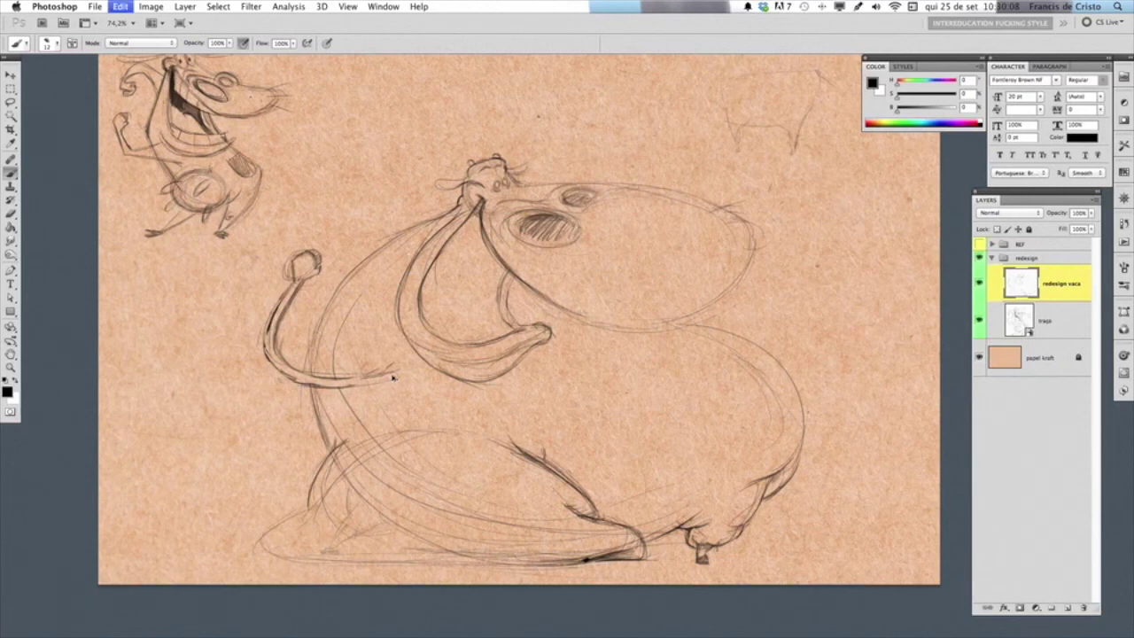
Erase the tail stroke's end at 30% and redraw where the tail meets the body
key(e)
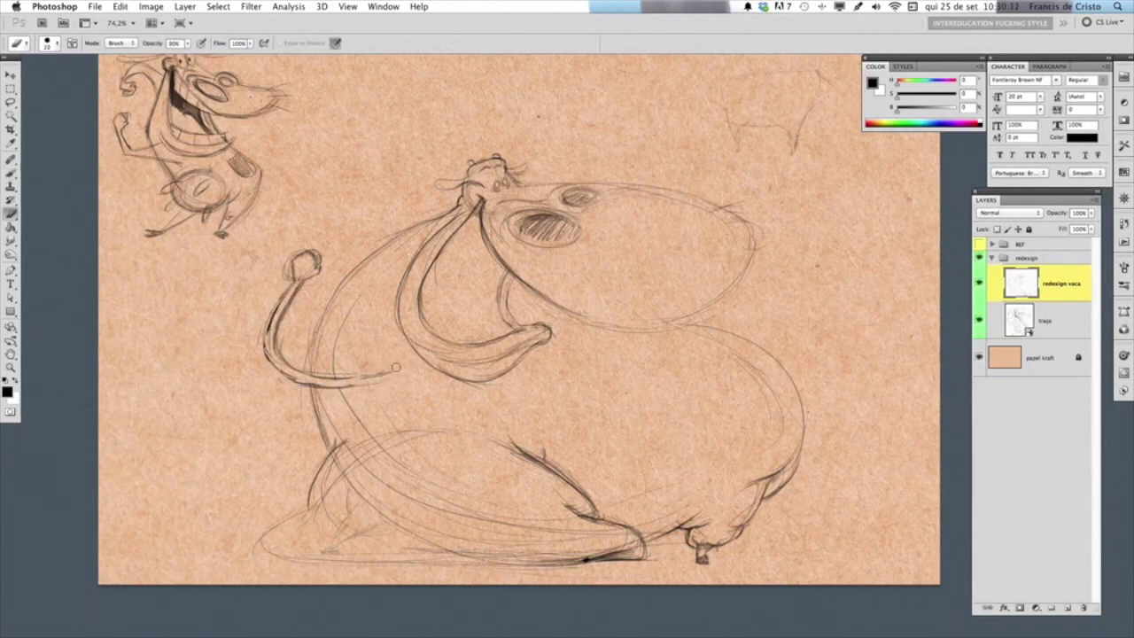
drag(402, 373, 352, 376)
key(b)
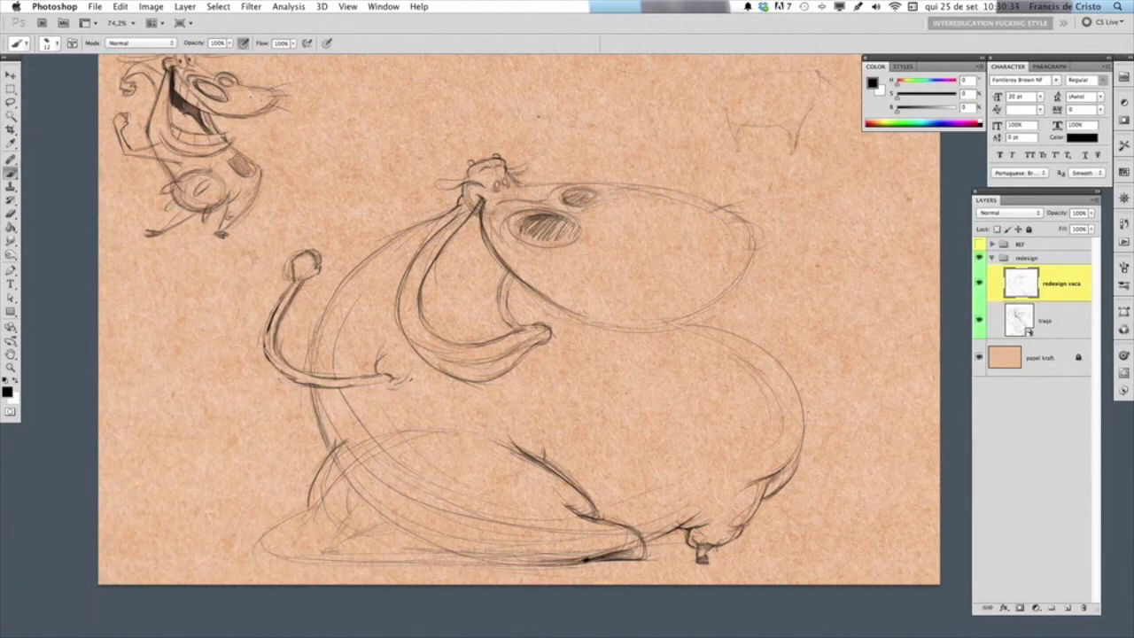
drag(403, 383, 427, 391)
mouse_move(370, 369)
mouse_down()
mouse_move(383, 355)
mouse_move(390, 381)
mouse_up()
Add marks at the tail join and lightly retrace the upper-right belly curve
key(e)
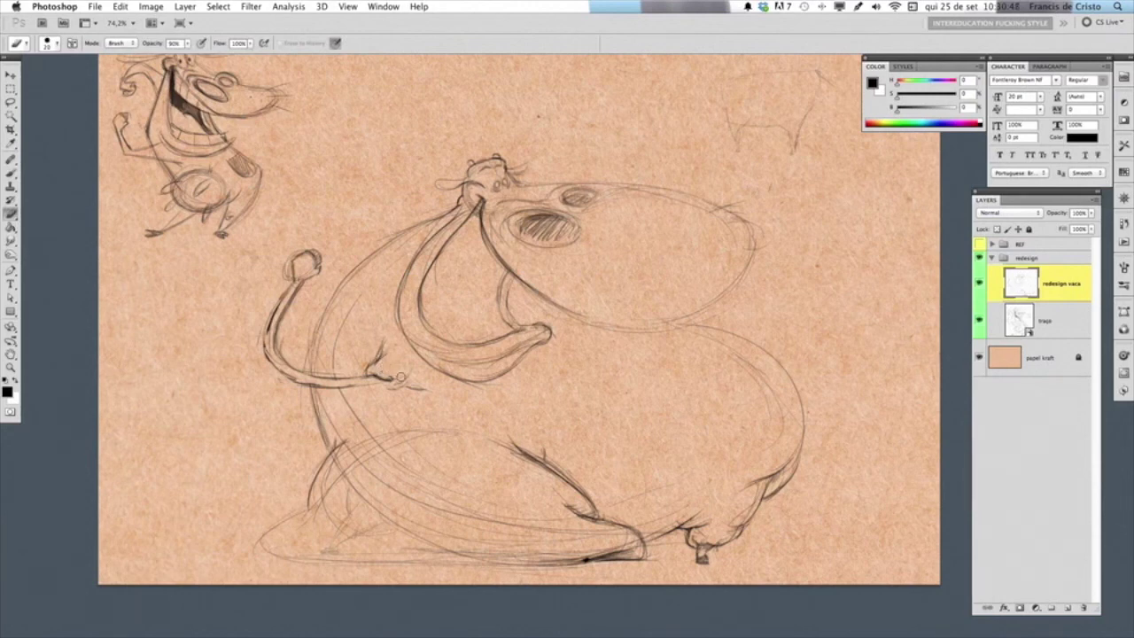
key(b)
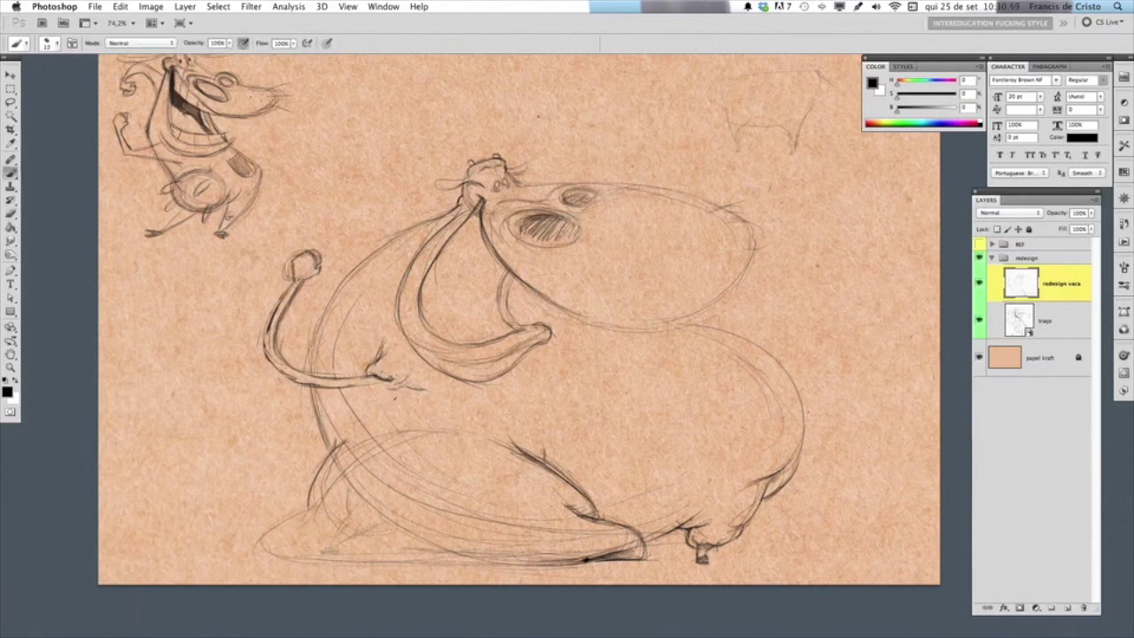
drag(393, 397, 411, 403)
drag(693, 335, 783, 385)
drag(704, 333, 769, 358)
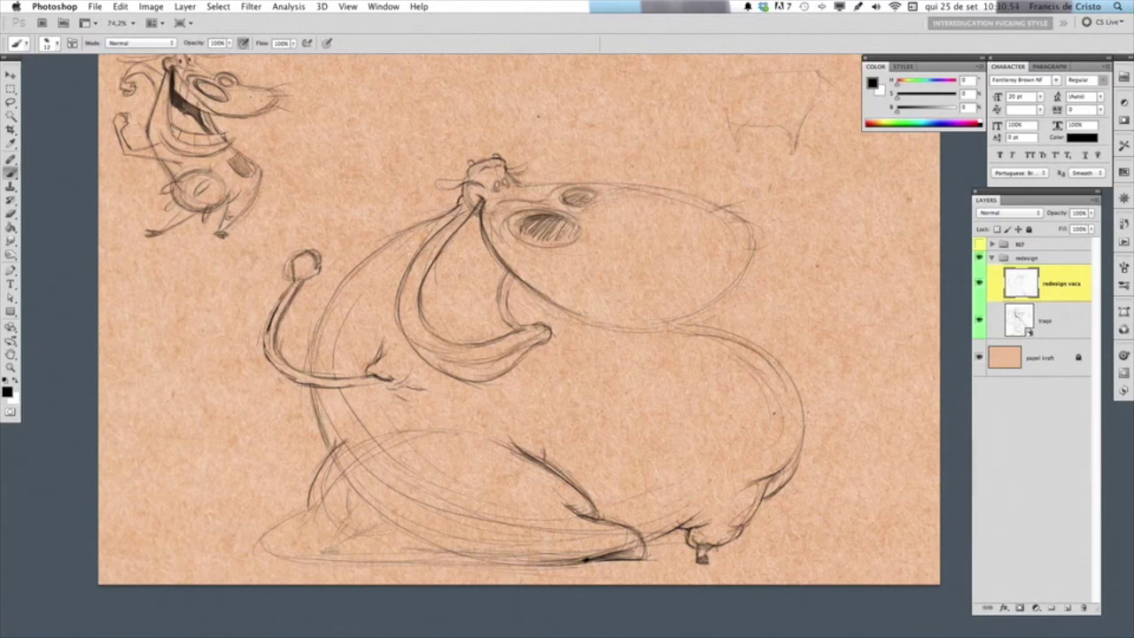
Draw the raised arm as a curved stroke arcing up beside the cow's head
scroll(518, 345, up, 3)
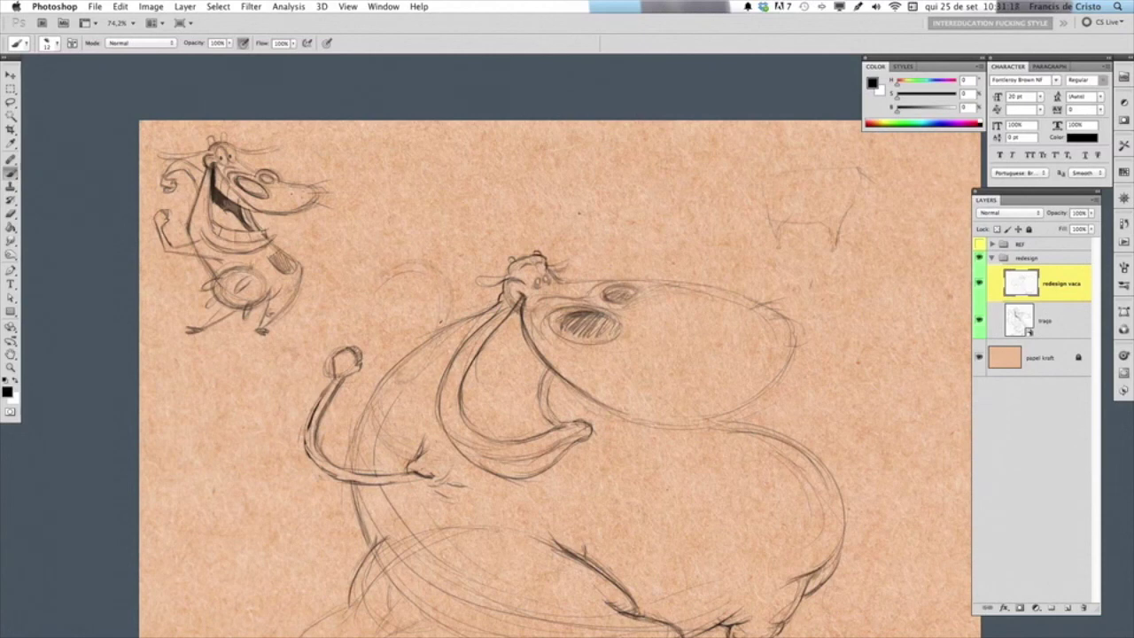
drag(386, 282, 441, 332)
mouse_move(444, 328)
mouse_down()
mouse_move(404, 271)
mouse_move(380, 294)
mouse_move(416, 258)
mouse_move(443, 264)
mouse_move(458, 315)
mouse_move(401, 269)
mouse_up()
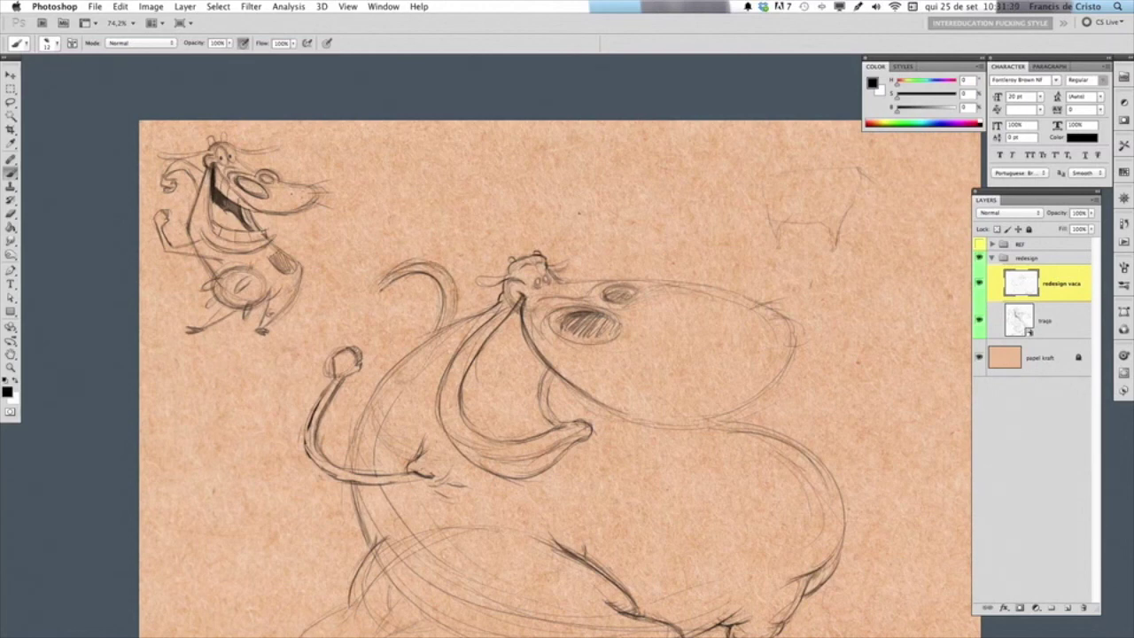
drag(401, 290, 398, 304)
Darken and hatch the small hoof at the arm's end, and darken the tail-tip loop
drag(383, 299, 381, 296)
mouse_move(402, 294)
mouse_down()
mouse_move(401, 307)
mouse_move(364, 306)
mouse_up()
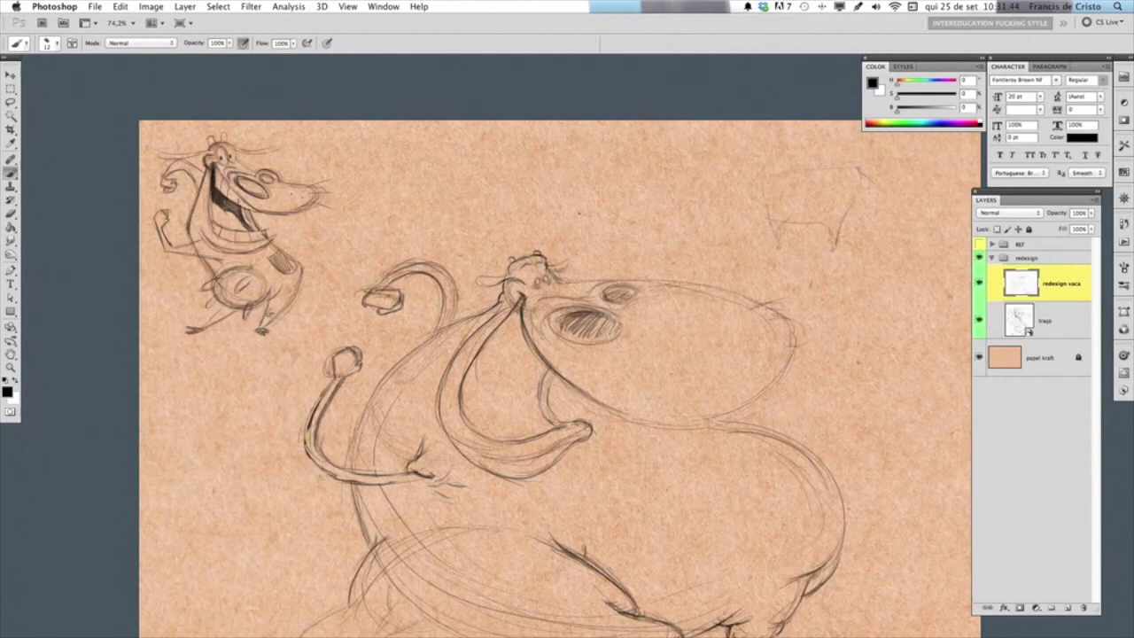
drag(365, 296, 363, 303)
drag(397, 298, 378, 308)
drag(384, 295, 369, 304)
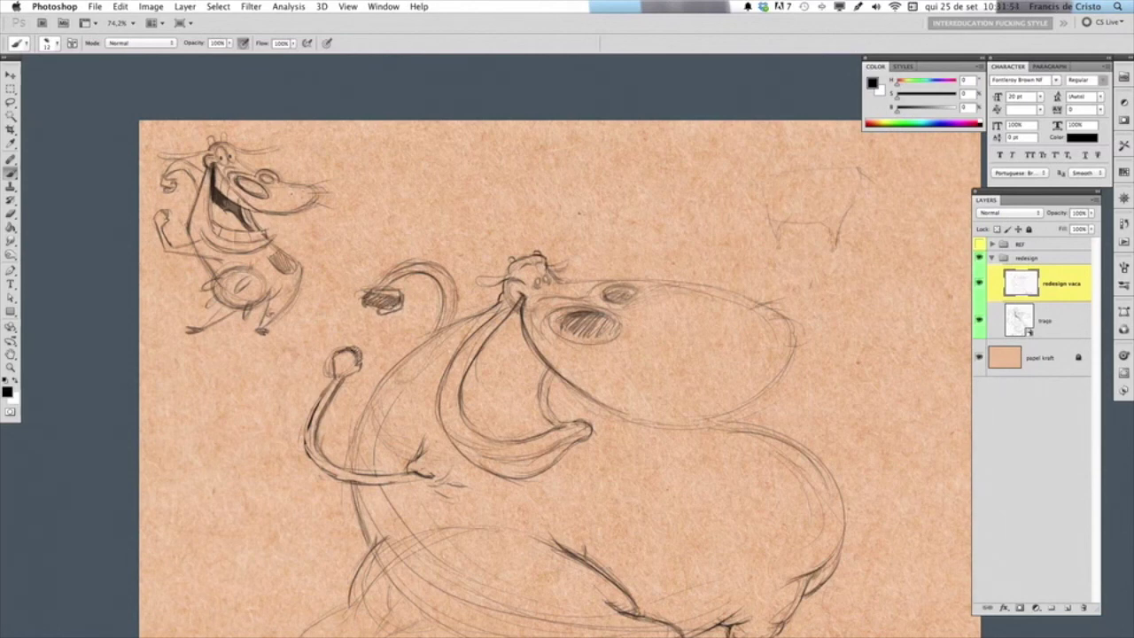
drag(349, 350, 359, 367)
Darken the cow's neck line with strokes running down to the chin
scroll(556, 379, right, 2)
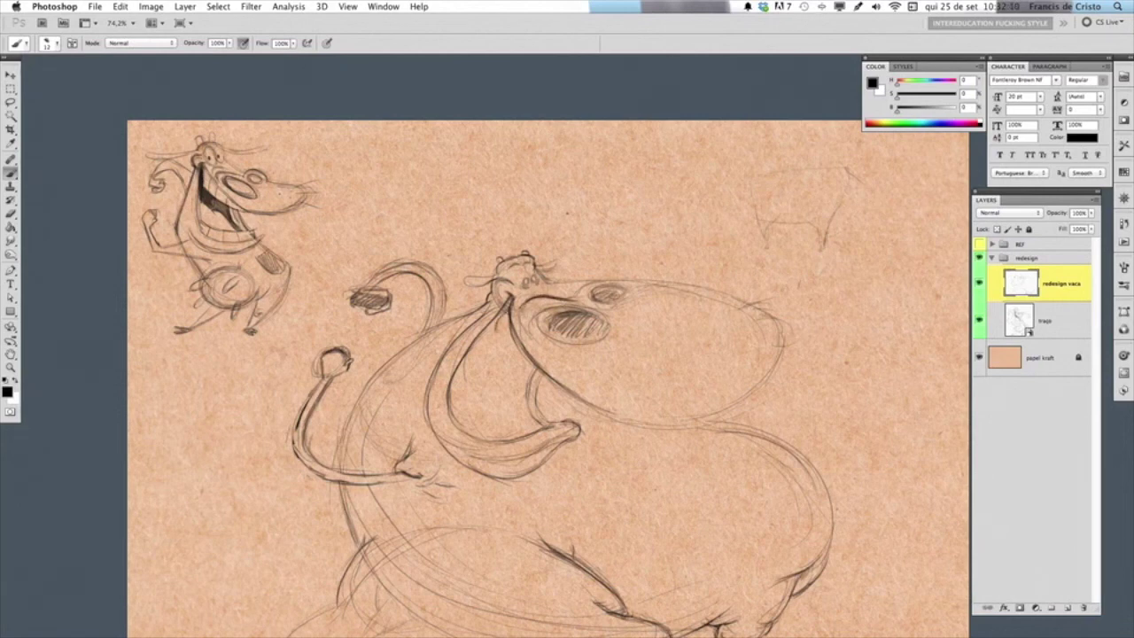
mouse_move(497, 318)
mouse_down()
mouse_move(498, 355)
mouse_move(519, 354)
mouse_move(507, 372)
mouse_move(528, 374)
mouse_up()
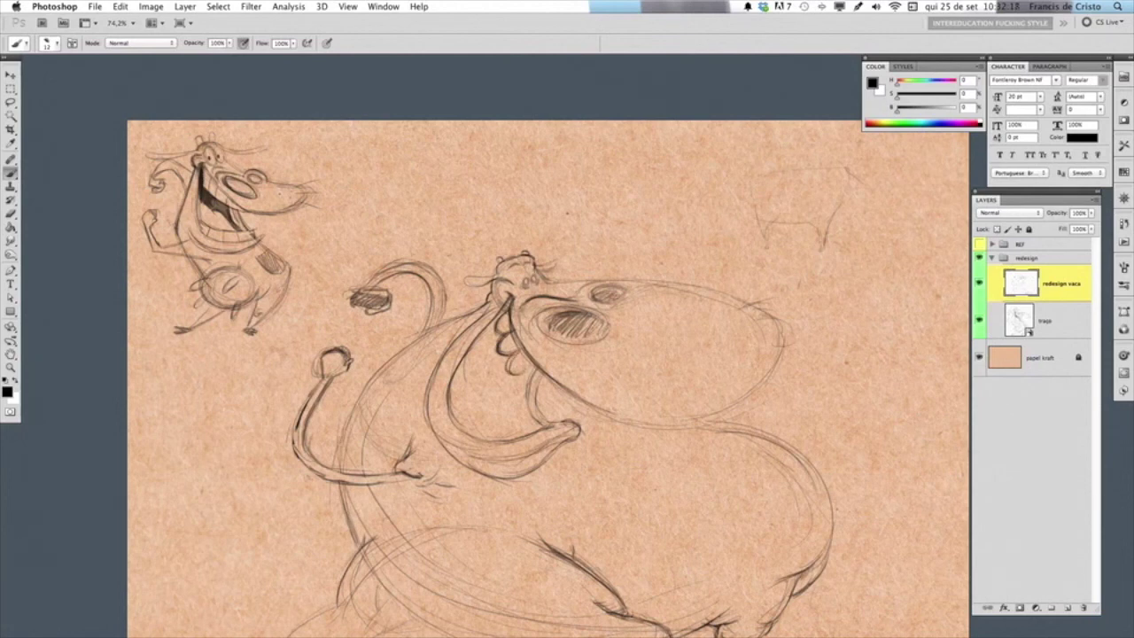
mouse_move(527, 367)
mouse_down()
mouse_move(521, 388)
mouse_move(540, 390)
mouse_up()
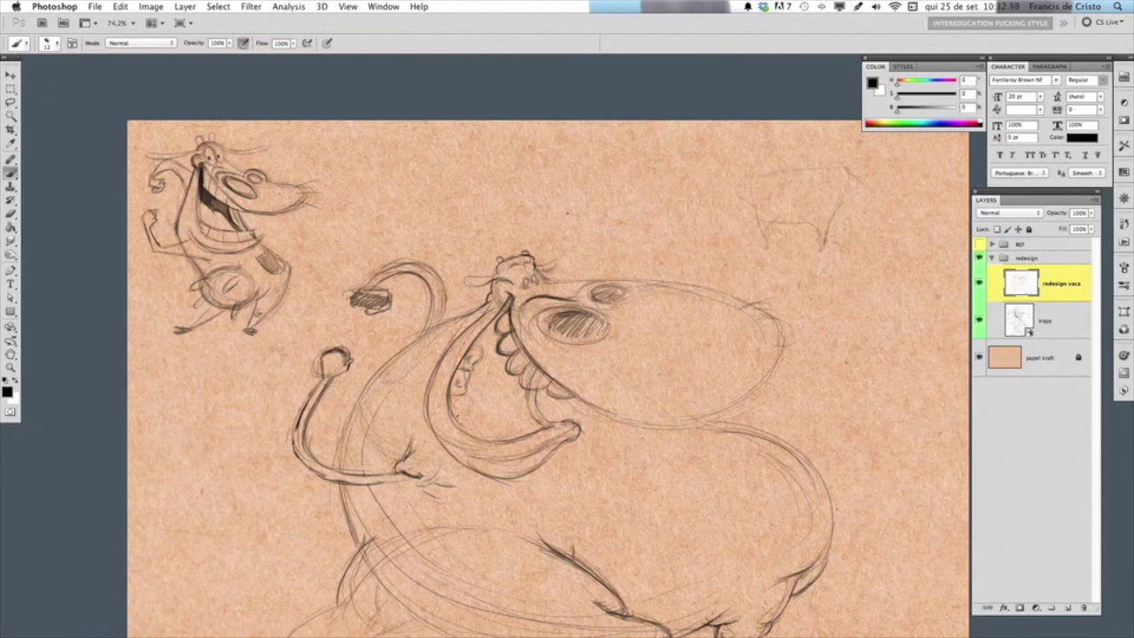
Fill the mouth interior with short dark strokes around the upper and lower teeth and inner mouth line
mouse_move(461, 410)
mouse_down()
mouse_move(485, 404)
mouse_move(486, 428)
mouse_up()
mouse_move(507, 415)
mouse_down()
mouse_move(522, 433)
mouse_move(542, 428)
mouse_up()
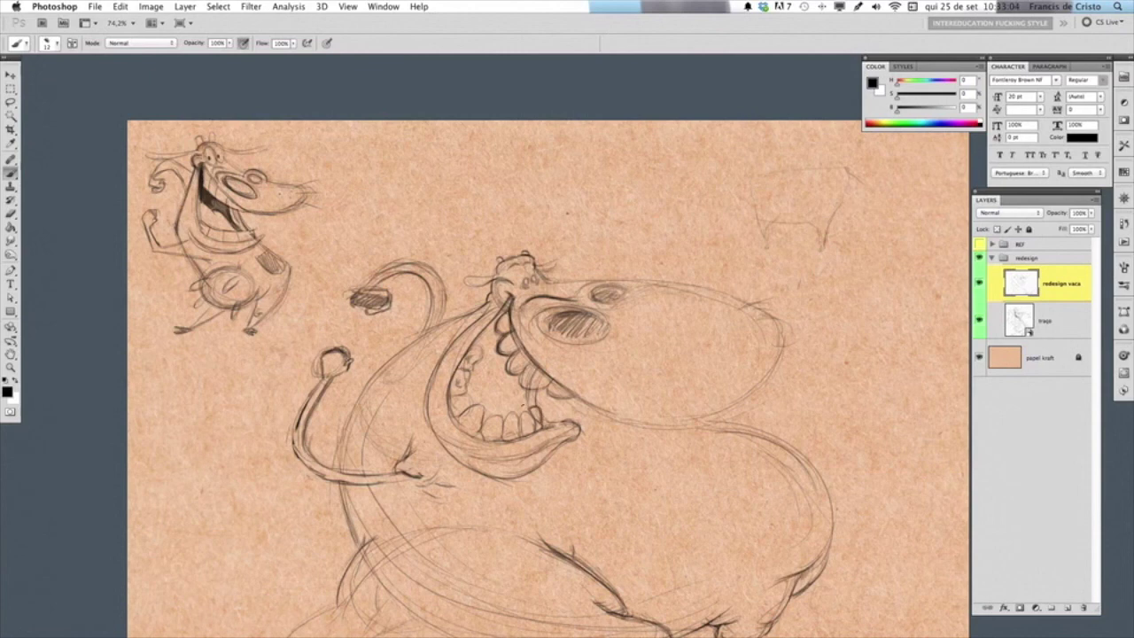
drag(510, 382, 517, 399)
mouse_move(505, 366)
mouse_down()
mouse_move(500, 386)
mouse_move(482, 368)
mouse_move(493, 385)
mouse_up()
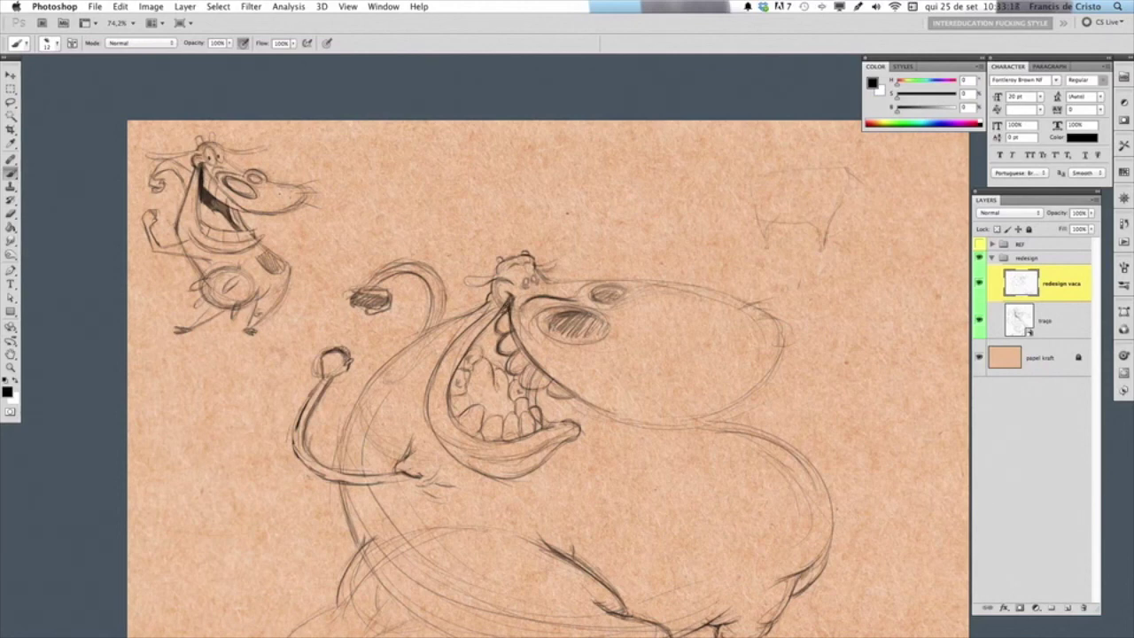
mouse_move(495, 322)
mouse_down()
mouse_move(479, 344)
mouse_move(504, 376)
mouse_up()
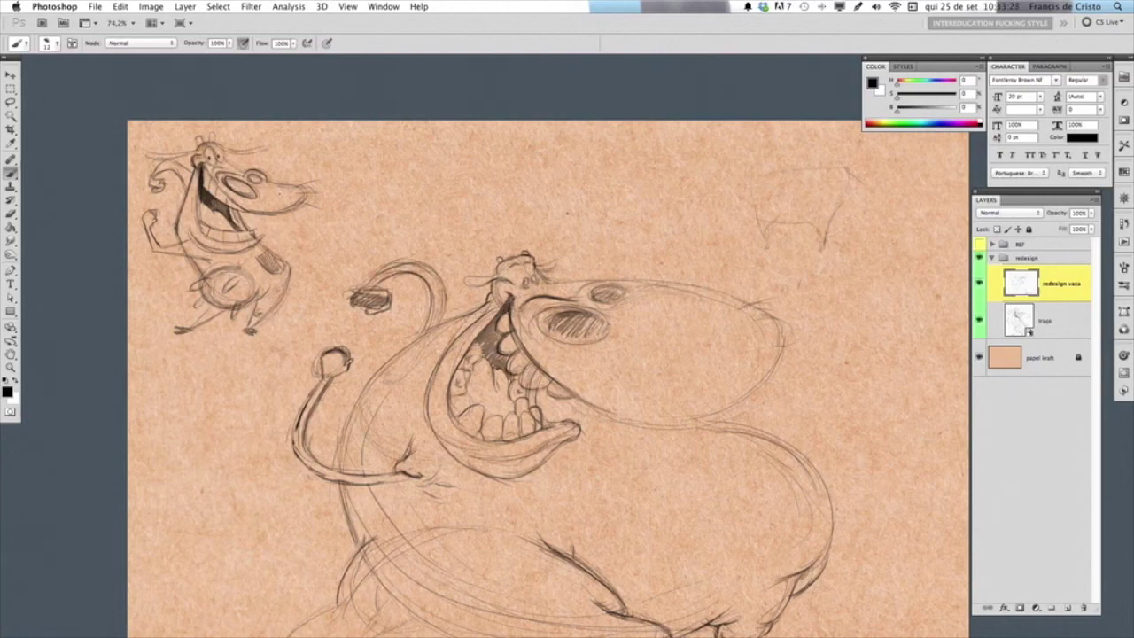
scroll(536, 275, up, 5)
Darken the eyes and lid, add a left eyebrow, and retrace the ears and left head outline
mouse_move(510, 283)
mouse_down()
mouse_move(521, 298)
mouse_move(510, 301)
mouse_up()
mouse_move(520, 286)
mouse_down()
mouse_move(518, 296)
mouse_move(534, 293)
mouse_move(512, 298)
mouse_move(532, 299)
mouse_up()
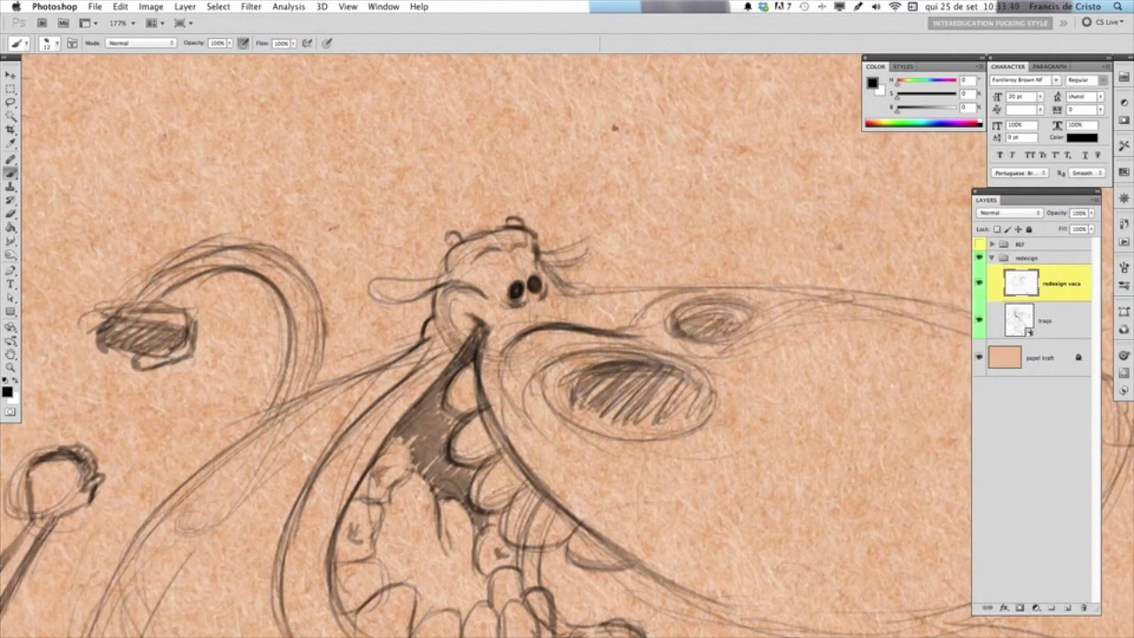
drag(508, 249, 478, 254)
drag(540, 264, 587, 255)
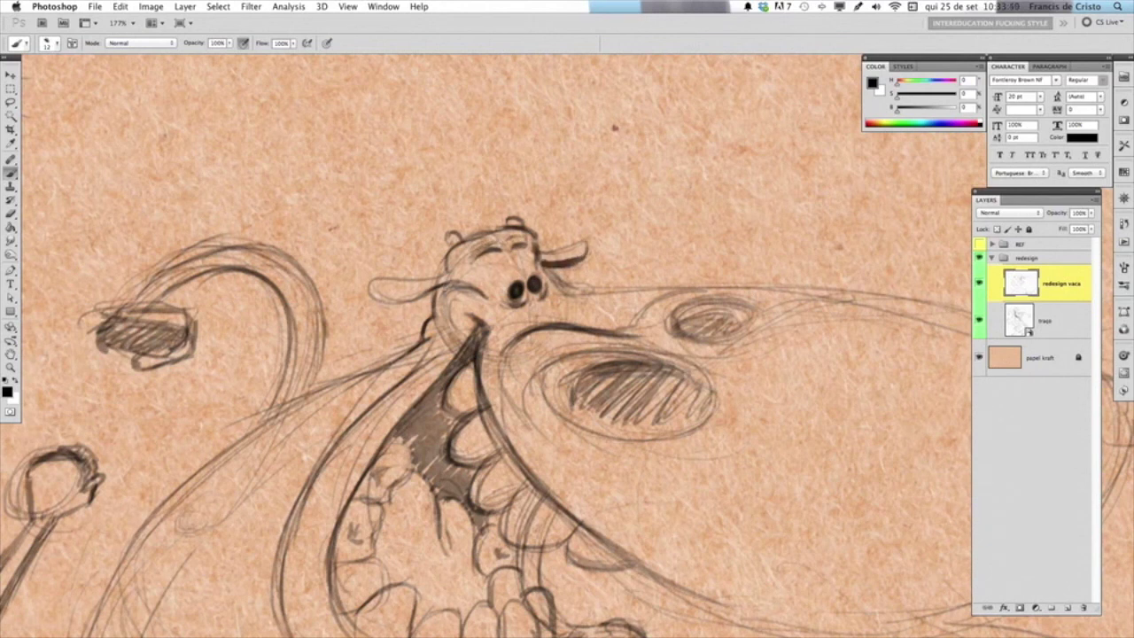
drag(452, 286, 367, 300)
mouse_move(443, 289)
mouse_down()
mouse_move(431, 328)
mouse_move(450, 284)
mouse_up()
Retrace and densely hatch the large and small nostrils, plus strokes right of the eyes
mouse_move(567, 387)
mouse_down()
mouse_move(603, 358)
mouse_move(664, 354)
mouse_up()
drag(597, 367, 679, 357)
mouse_move(574, 374)
mouse_down()
mouse_move(652, 357)
mouse_move(572, 387)
mouse_move(567, 409)
mouse_move(568, 390)
mouse_move(643, 354)
mouse_up()
mouse_move(576, 399)
mouse_down()
mouse_move(654, 362)
mouse_move(687, 374)
mouse_up()
mouse_move(596, 417)
mouse_down()
mouse_move(695, 383)
mouse_move(709, 392)
mouse_up()
mouse_move(631, 423)
mouse_down()
mouse_move(706, 402)
mouse_move(697, 413)
mouse_up()
mouse_move(571, 404)
mouse_down()
mouse_move(608, 425)
mouse_move(707, 417)
mouse_up()
mouse_move(684, 324)
mouse_down()
mouse_move(743, 314)
mouse_move(729, 320)
mouse_up()
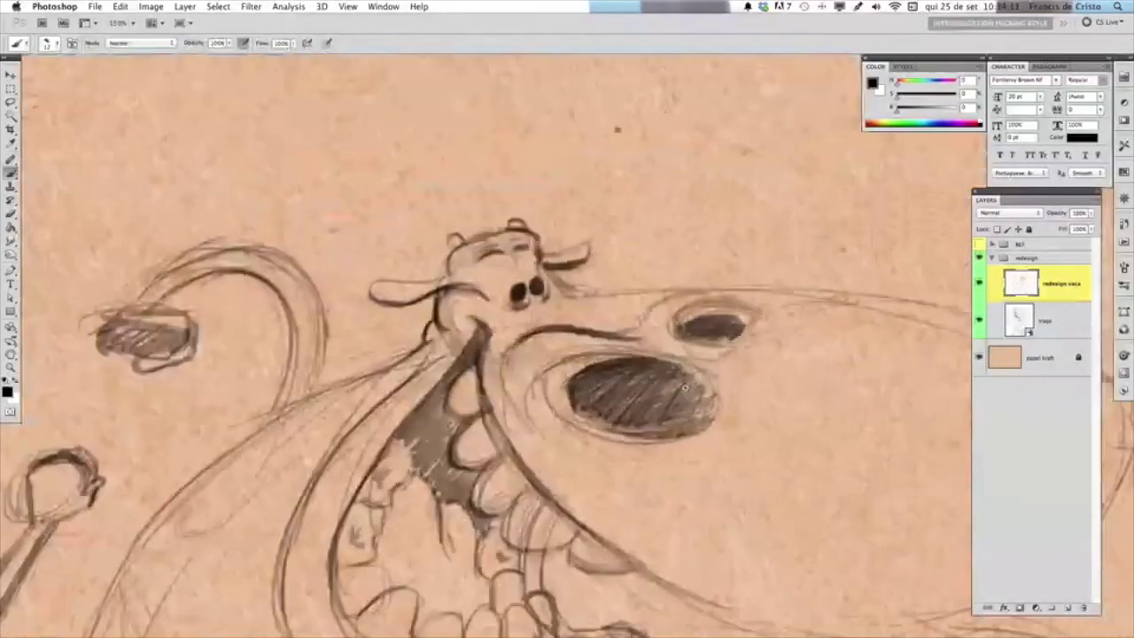
mouse_move(548, 271)
mouse_down()
mouse_move(578, 292)
mouse_move(594, 292)
mouse_move(590, 273)
mouse_move(601, 296)
mouse_move(589, 275)
mouse_move(590, 296)
mouse_move(574, 299)
mouse_move(624, 298)
mouse_up()
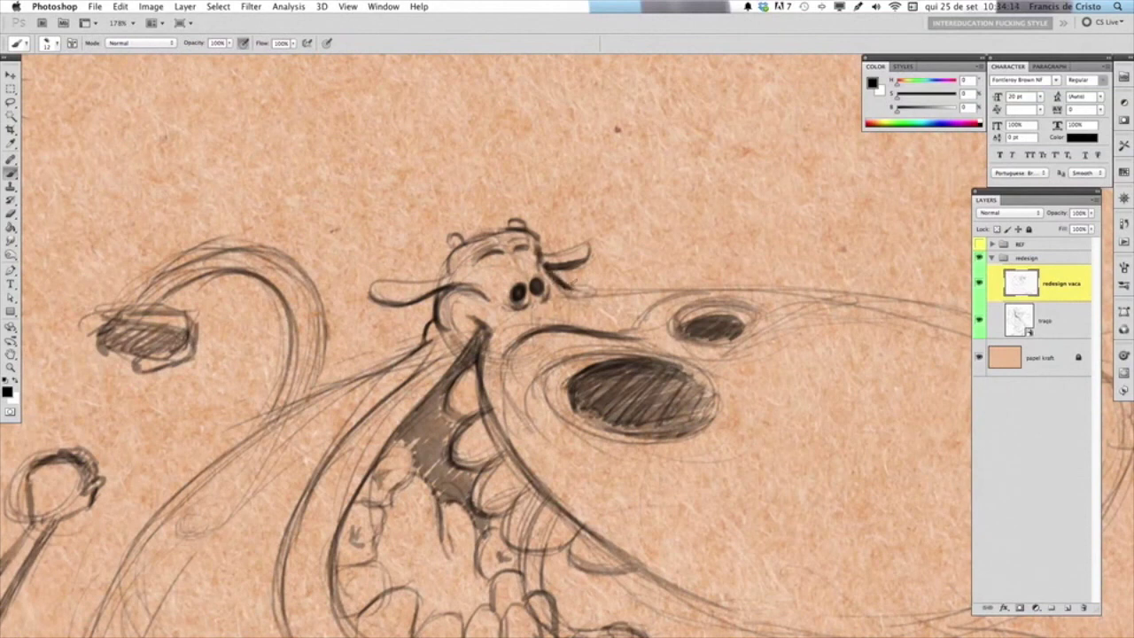
Erase stray strokes by the eyes, then shade the throat inside the mouth darker
key(e)
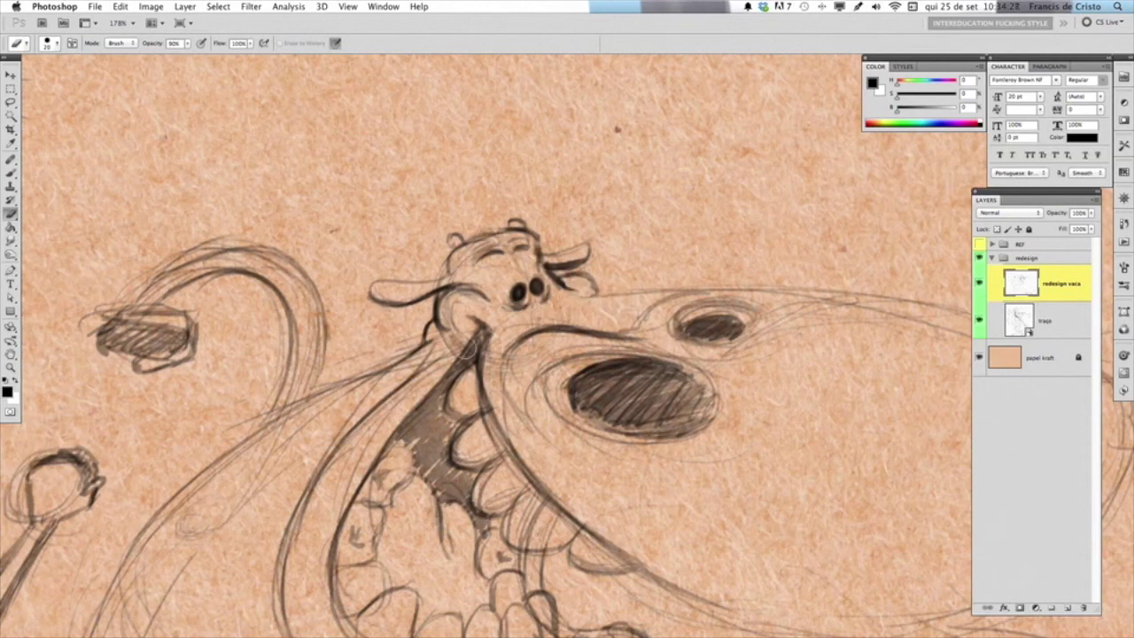
key(b)
drag(417, 377, 334, 472)
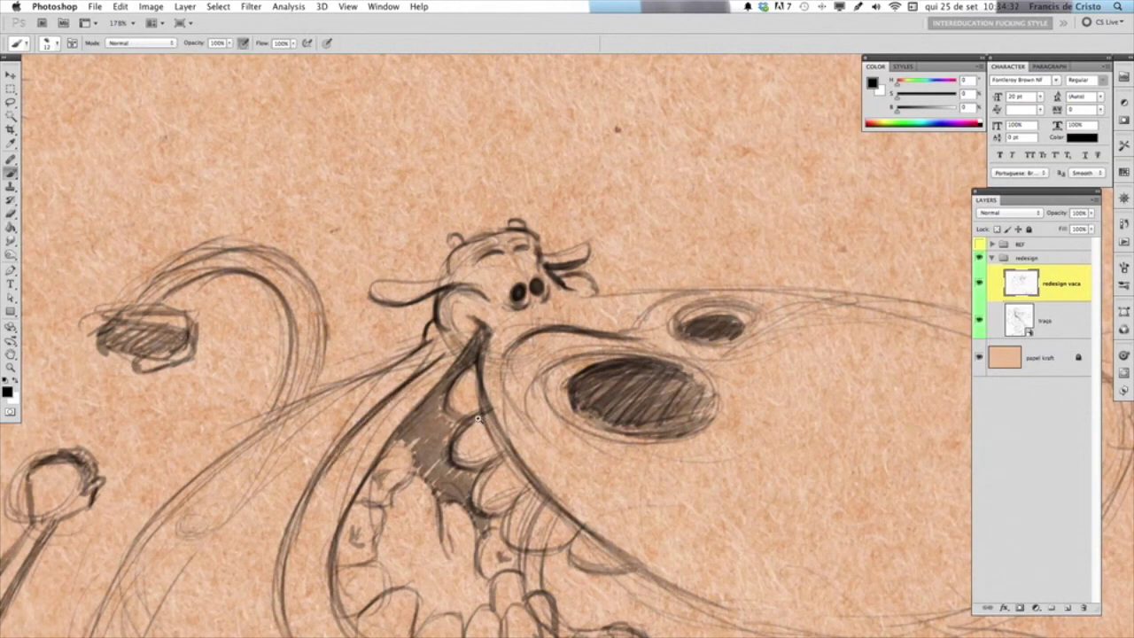
drag(484, 333, 408, 438)
drag(528, 442, 492, 350)
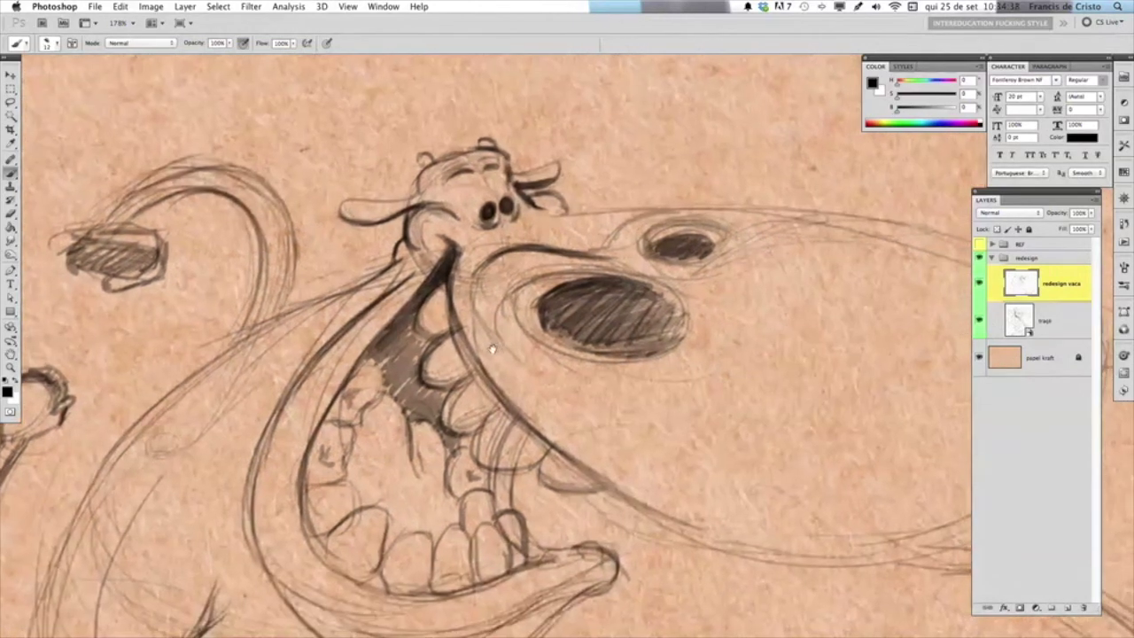
mouse_move(386, 363)
mouse_down()
mouse_move(363, 387)
mouse_move(378, 397)
mouse_move(330, 425)
mouse_move(345, 408)
mouse_up()
drag(358, 390, 346, 400)
drag(325, 447, 324, 466)
drag(421, 461, 417, 470)
mouse_move(408, 420)
mouse_down()
mouse_move(409, 452)
mouse_move(407, 435)
mouse_move(450, 459)
mouse_move(439, 437)
mouse_up()
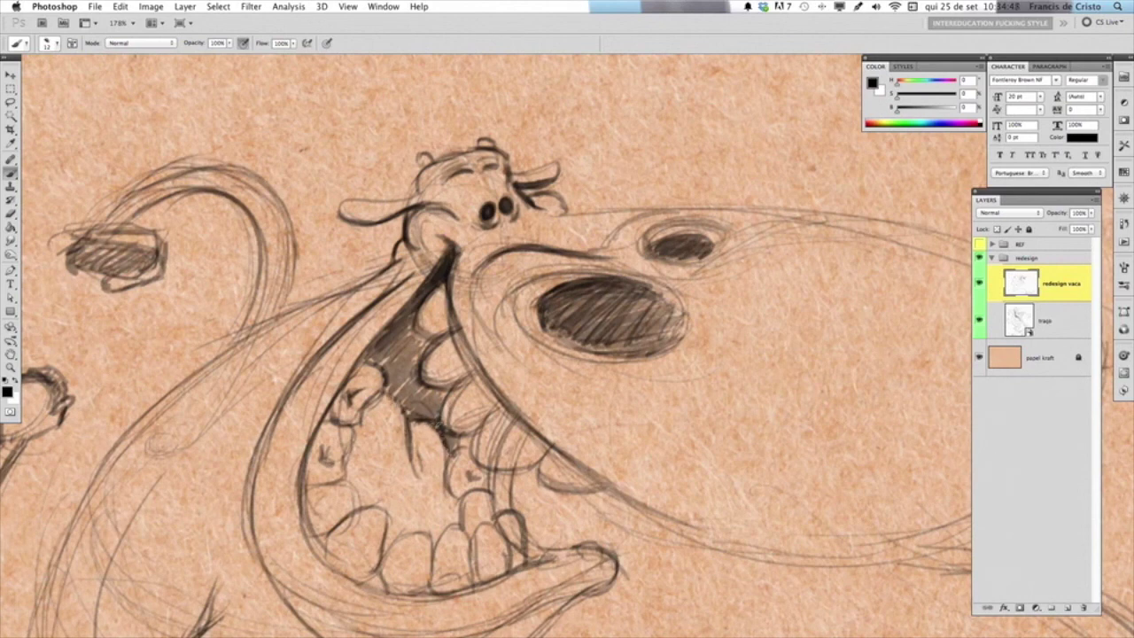
Darken the lower-right curve of the teeth and hatch beneath the lower lip
drag(478, 441, 481, 373)
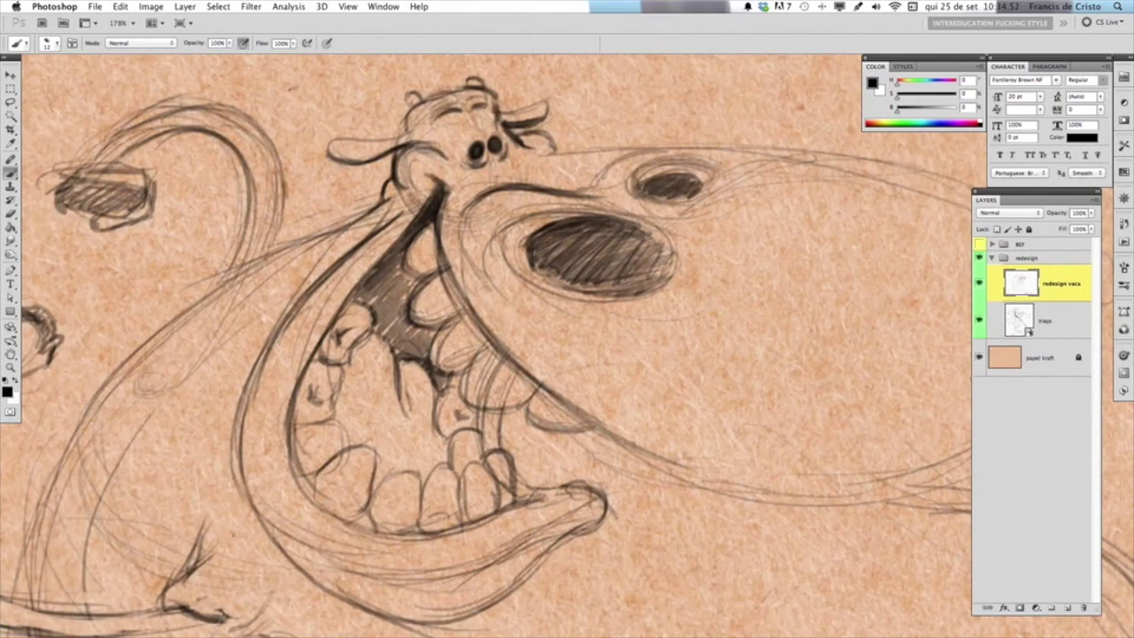
mouse_move(465, 402)
mouse_down()
mouse_move(521, 411)
mouse_move(532, 391)
mouse_up()
scroll(530, 443, down, 3)
mouse_move(472, 473)
mouse_down()
mouse_move(523, 501)
mouse_move(483, 525)
mouse_up()
mouse_move(429, 486)
mouse_down()
mouse_move(444, 534)
mouse_move(422, 514)
mouse_up()
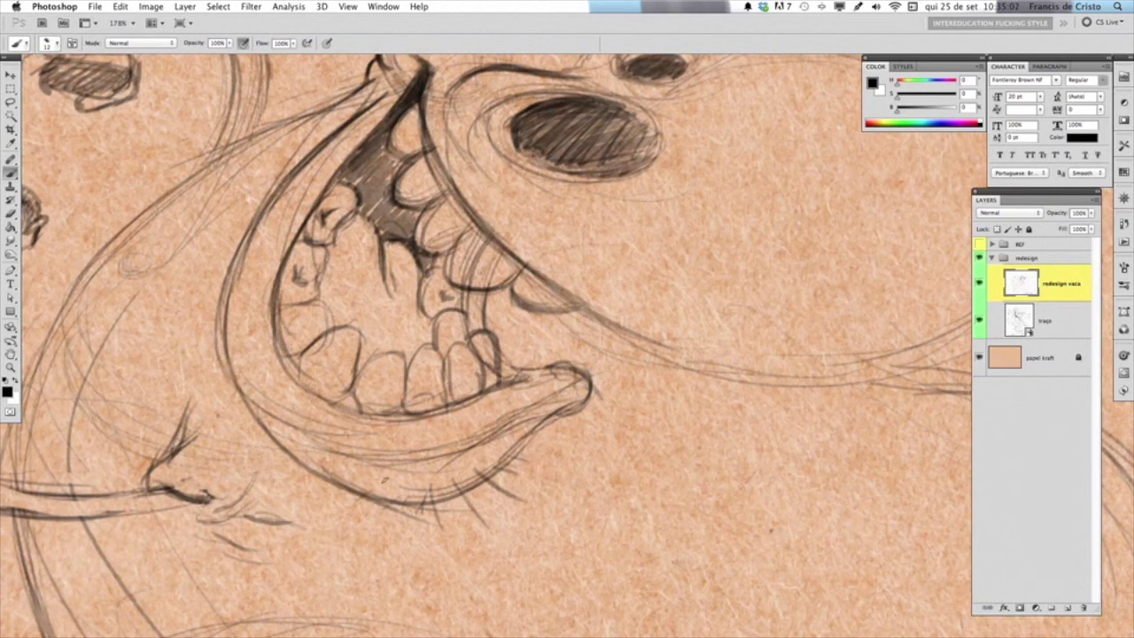
Thicken the lower-lip line along its full length, including its left end
mouse_move(325, 441)
mouse_down()
mouse_move(459, 457)
mouse_move(496, 430)
mouse_up()
drag(438, 459, 543, 406)
mouse_move(489, 436)
mouse_down()
mouse_move(552, 408)
mouse_move(425, 459)
mouse_move(483, 436)
mouse_up()
drag(403, 461, 556, 400)
mouse_move(354, 452)
mouse_down()
mouse_move(296, 408)
mouse_move(330, 443)
mouse_up()
drag(284, 397, 337, 439)
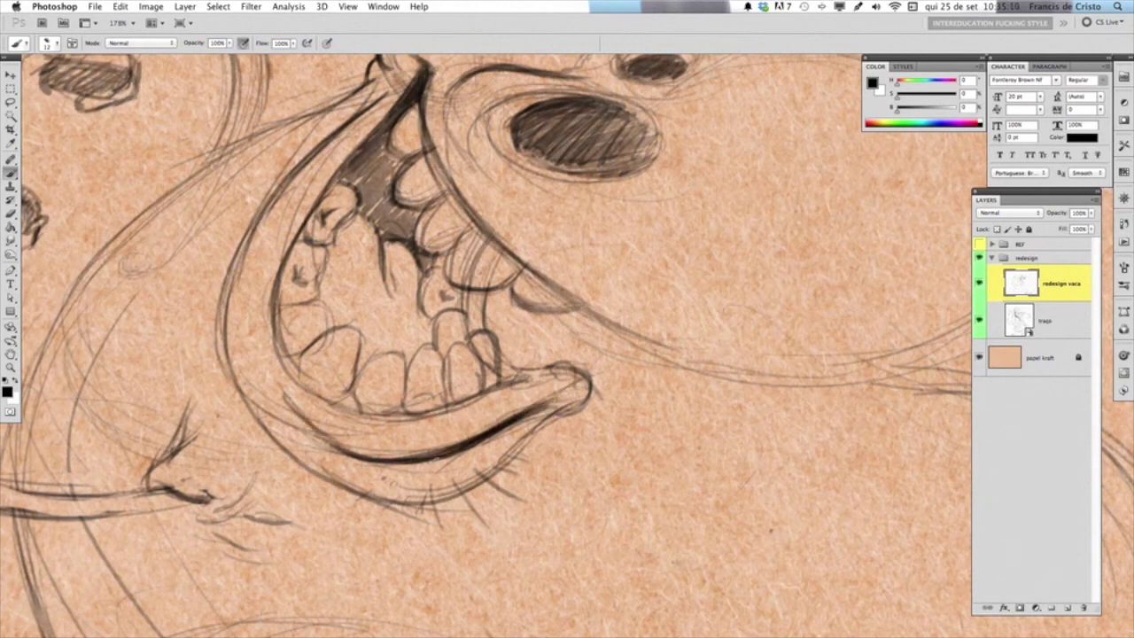
drag(443, 398, 571, 301)
scroll(620, 456, down, 5)
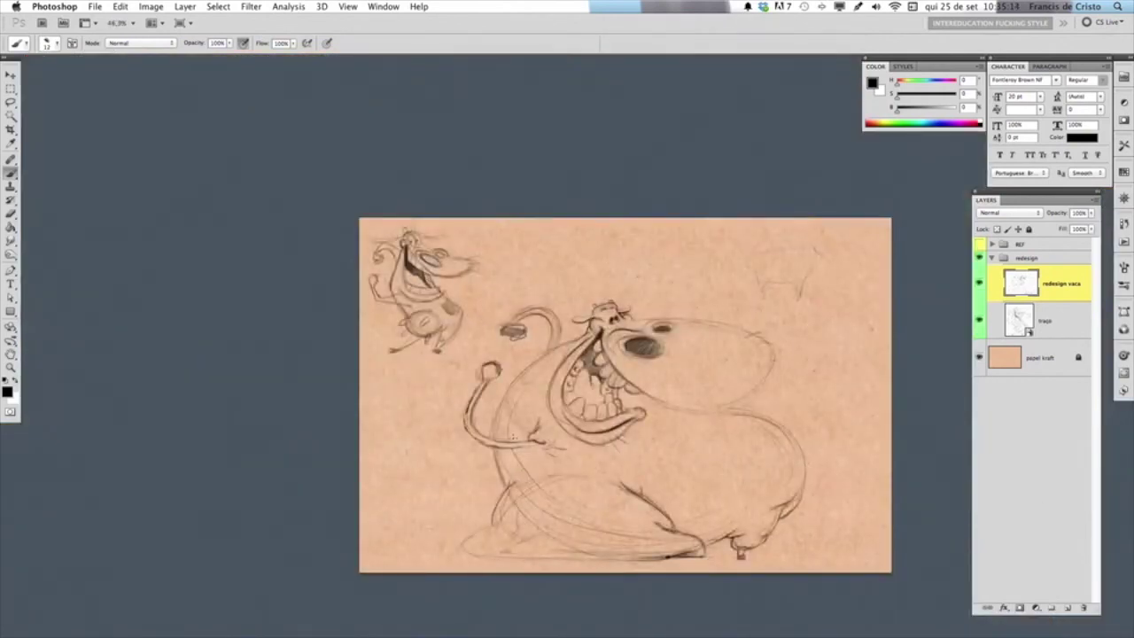
Add a small curl on the belly and darken the lower-left body curve into a hook
scroll(528, 381, up, 5)
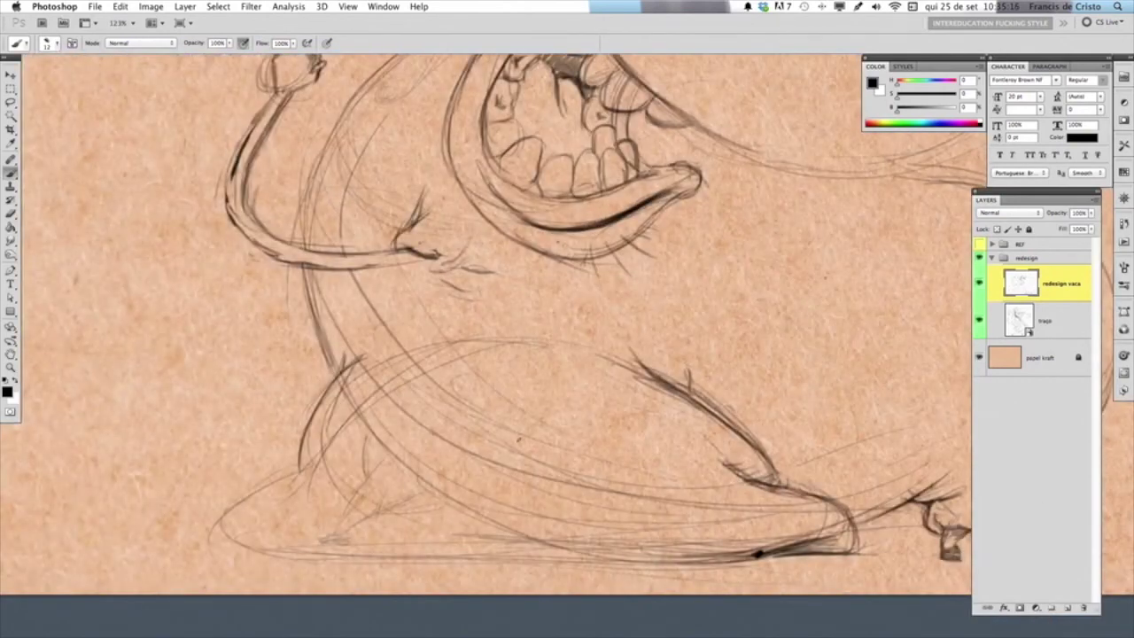
mouse_move(497, 434)
mouse_down()
mouse_move(521, 418)
mouse_move(530, 441)
mouse_move(518, 440)
mouse_move(565, 429)
mouse_up()
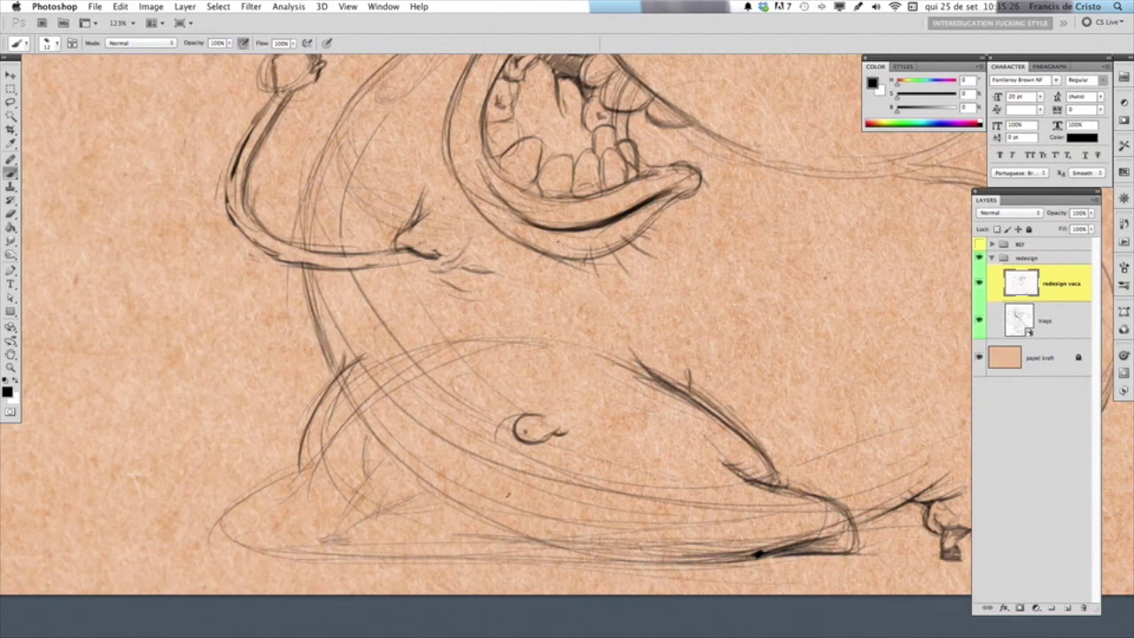
scroll(401, 477, down, 2)
scroll(417, 488, down, 3)
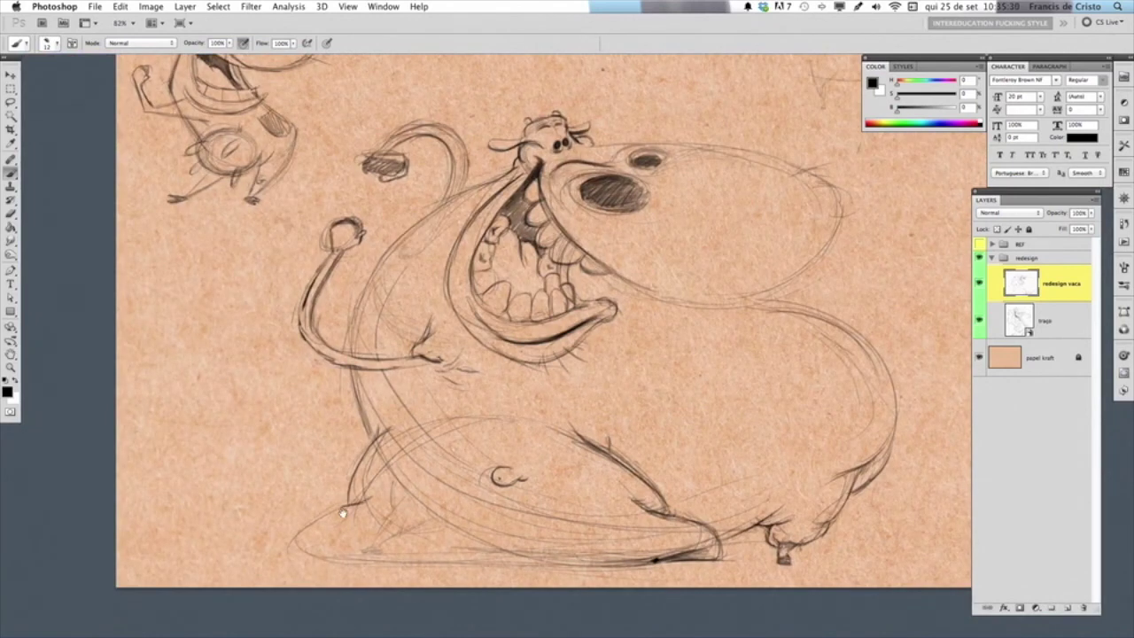
scroll(348, 514, up, 3)
drag(388, 478, 262, 553)
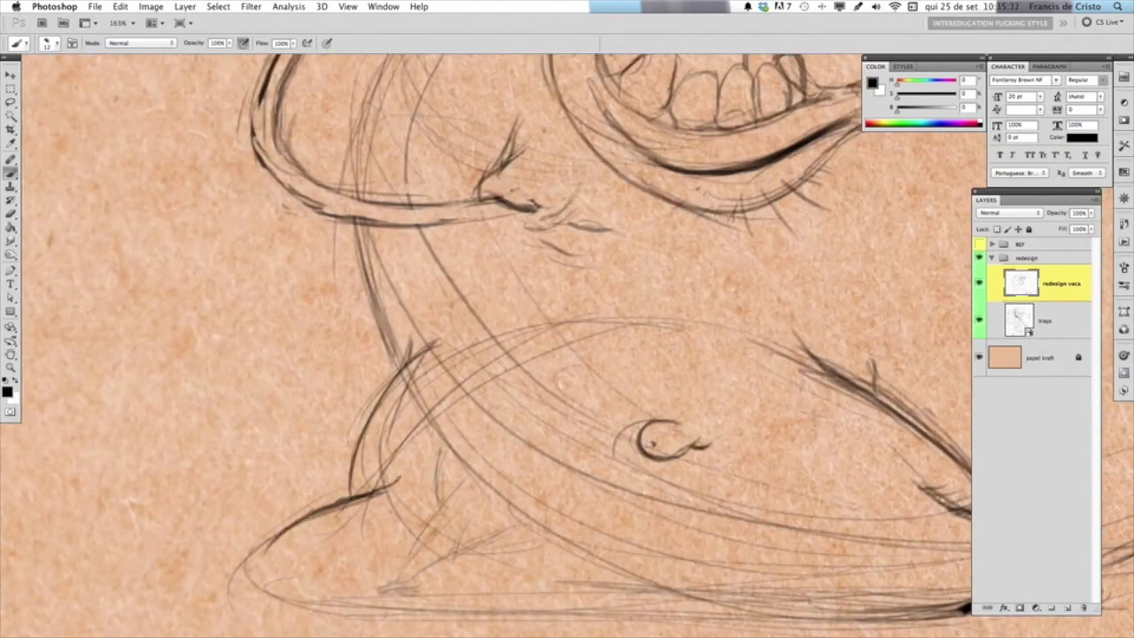
mouse_move(390, 476)
mouse_down()
mouse_move(351, 496)
mouse_move(381, 482)
mouse_move(370, 482)
mouse_move(383, 493)
mouse_up()
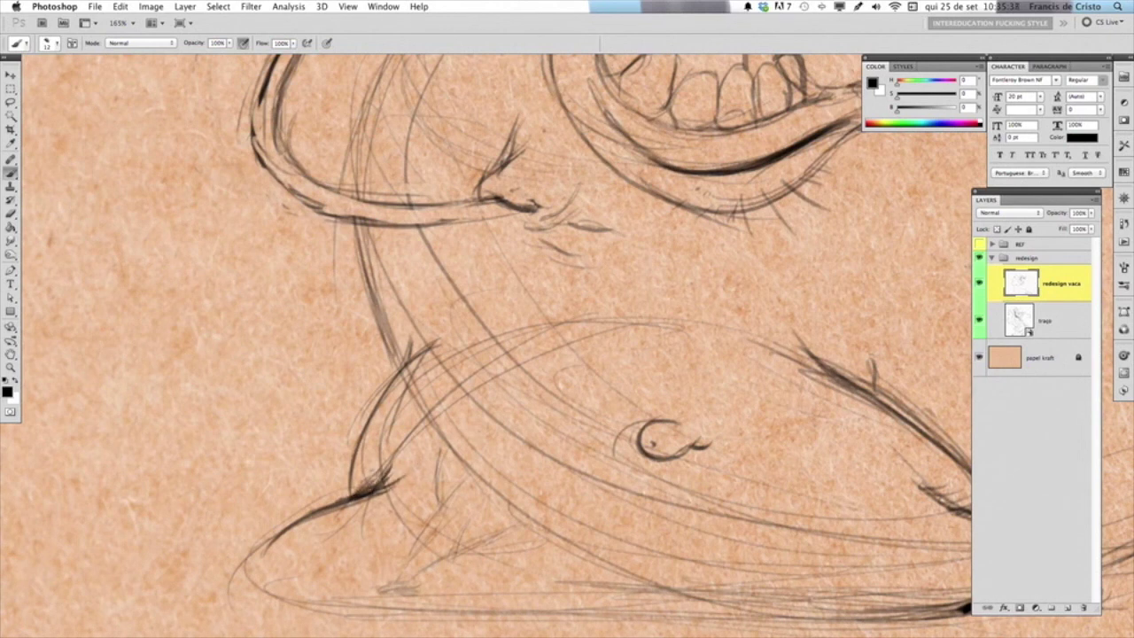
drag(321, 513, 257, 567)
mouse_move(290, 532)
mouse_down()
mouse_move(264, 576)
mouse_move(287, 593)
mouse_up()
Hatch near the bottom-right outline and darken the stroke across the lower belly
drag(478, 515, 463, 466)
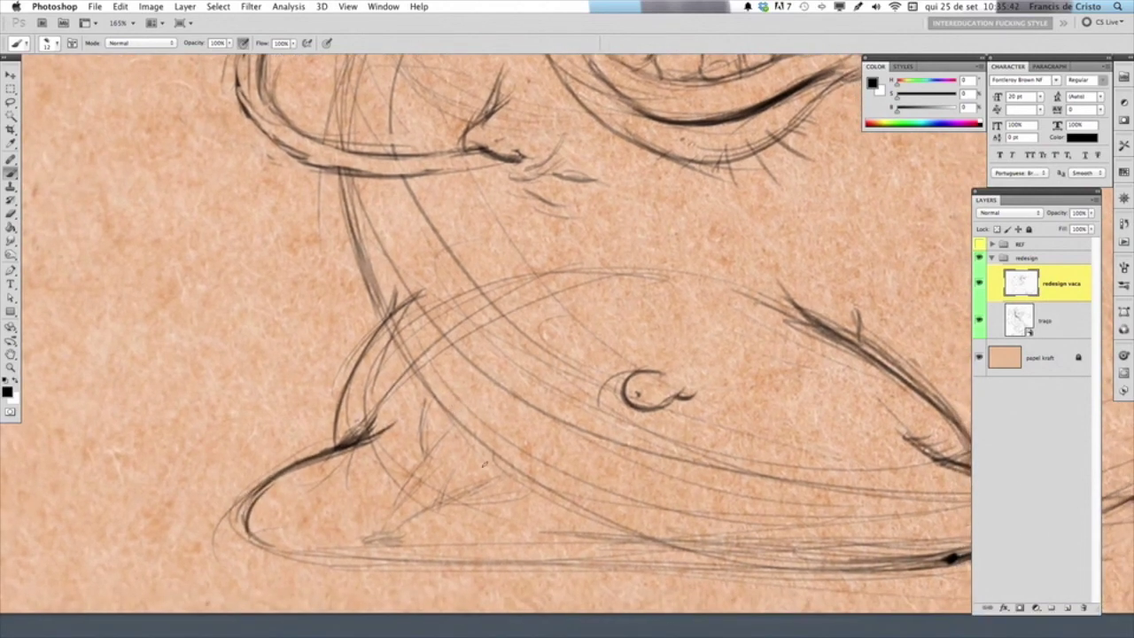
drag(596, 463, 557, 430)
mouse_move(849, 448)
mouse_down()
mouse_move(751, 436)
mouse_move(794, 437)
mouse_up()
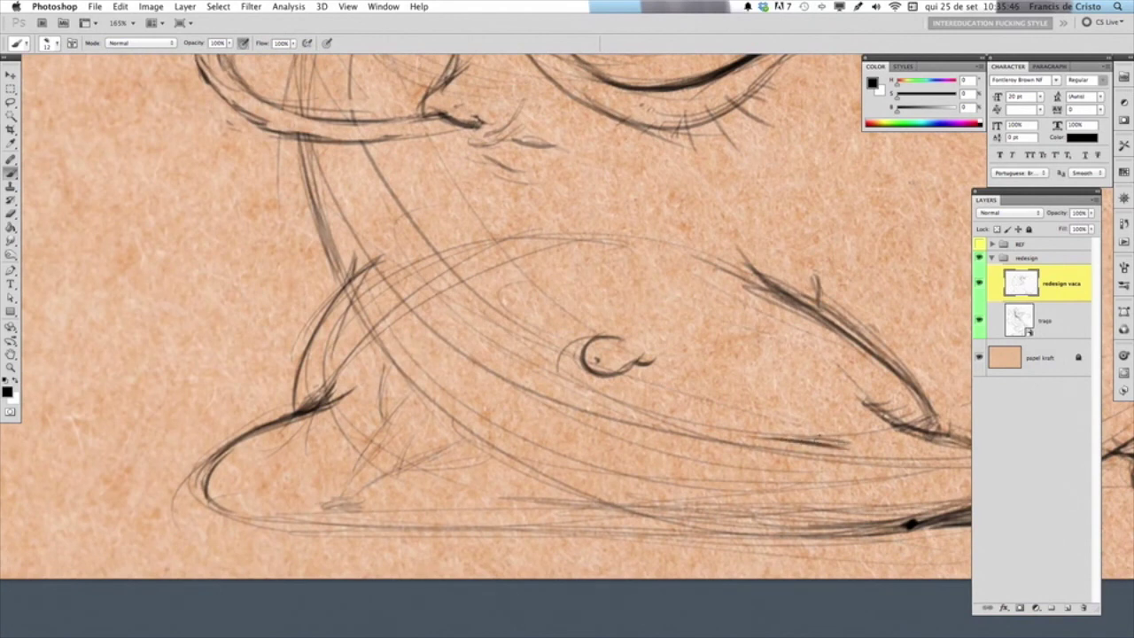
drag(712, 458, 627, 431)
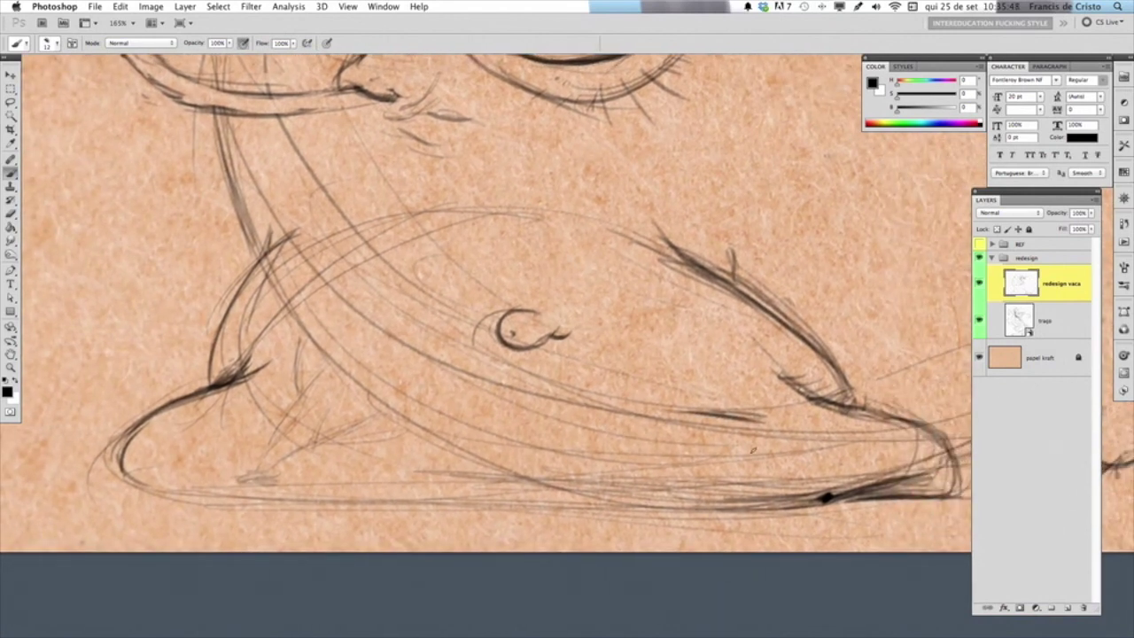
drag(709, 412, 773, 418)
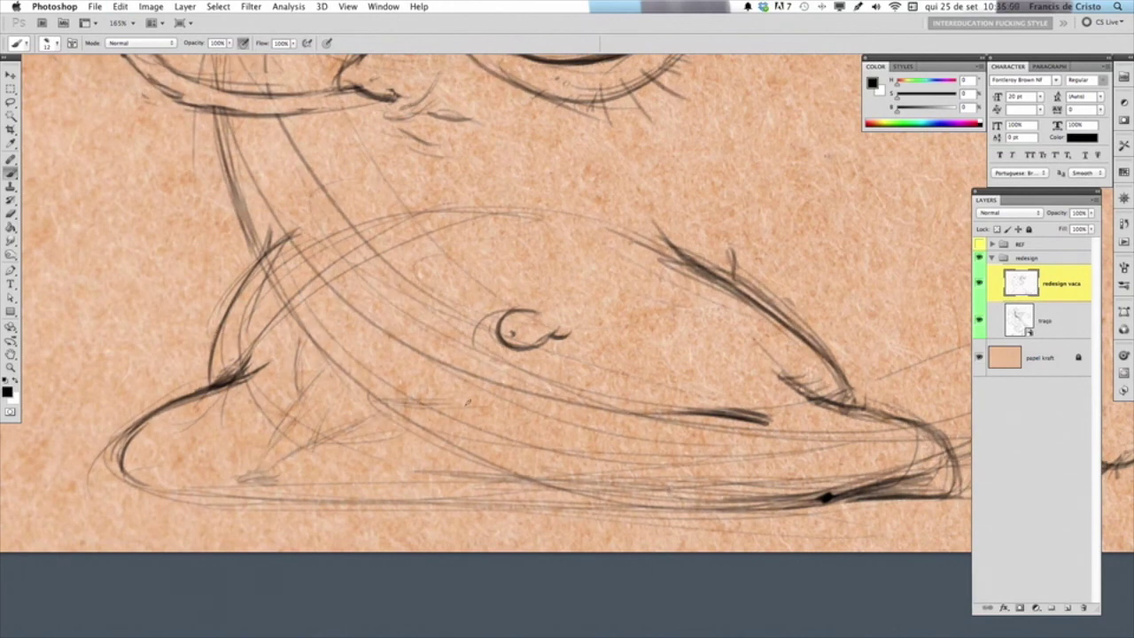
scroll(572, 435, down, 5)
scroll(532, 352, up, 3)
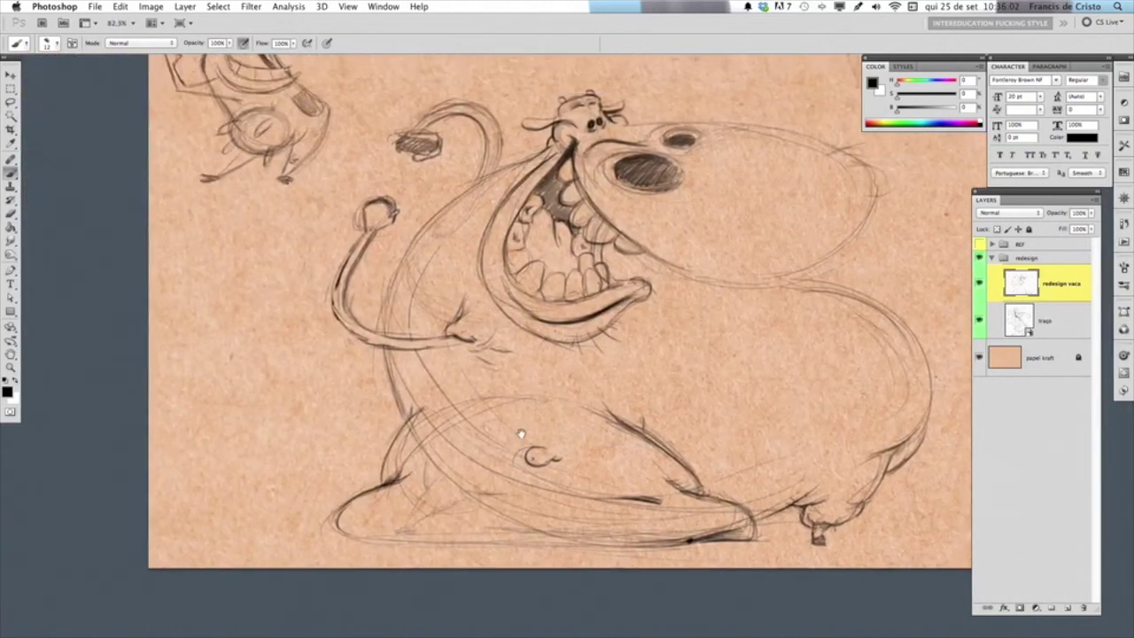
scroll(561, 505, up, 5)
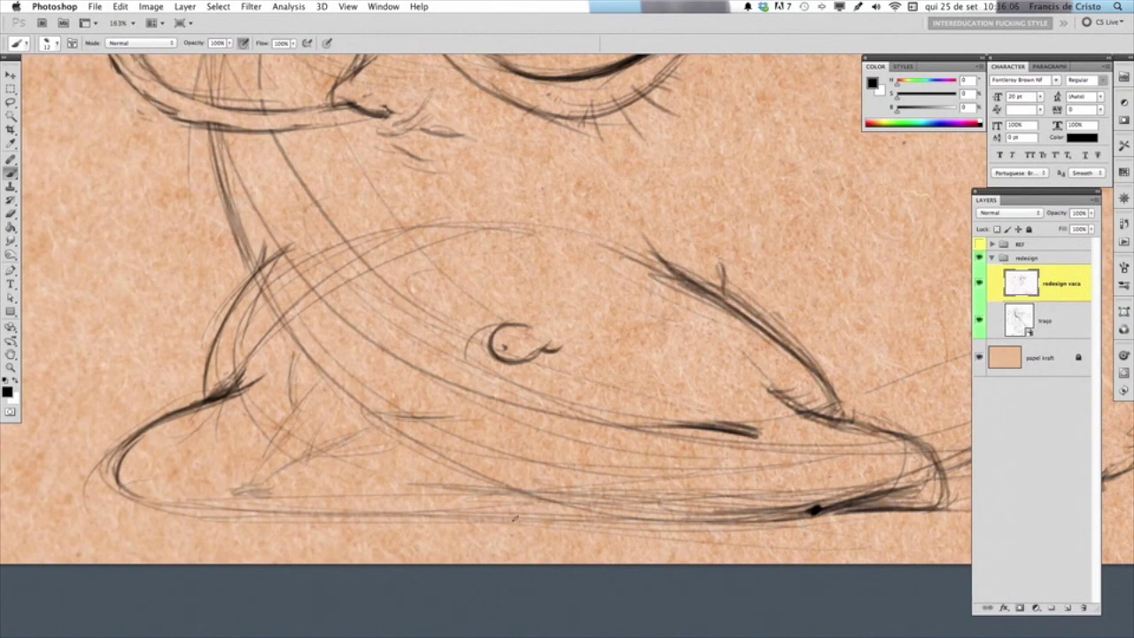
Strengthen and extend the belly's bottom line into a hooked curve
drag(502, 525, 571, 521)
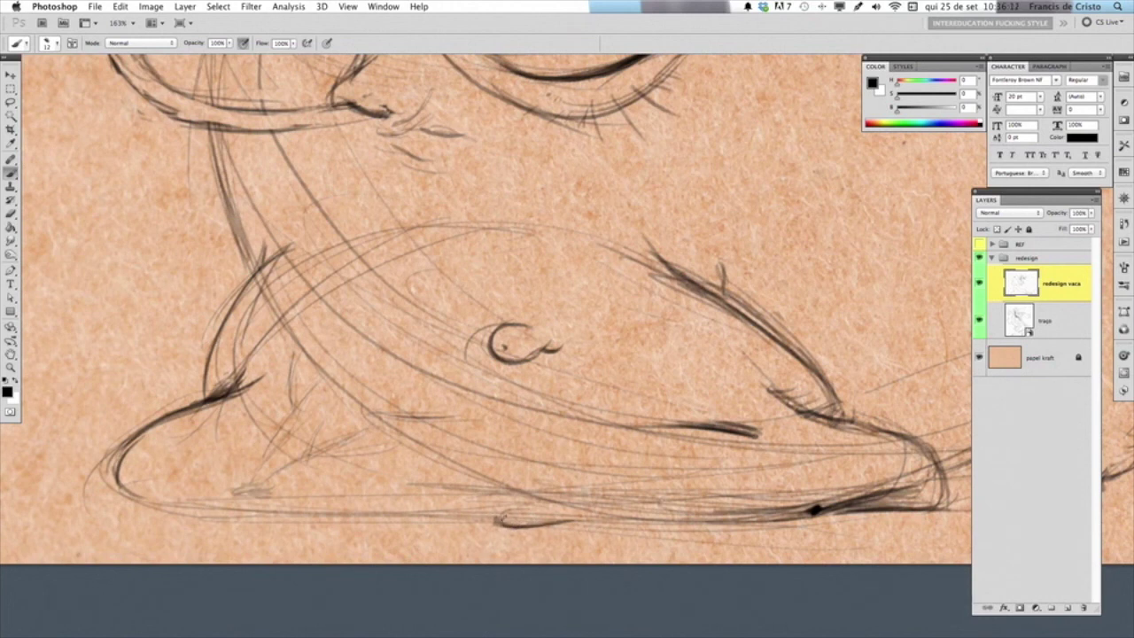
mouse_move(498, 523)
mouse_down()
mouse_move(512, 503)
mouse_move(533, 503)
mouse_move(590, 524)
mouse_up()
mouse_move(514, 500)
mouse_down()
mouse_move(633, 530)
mouse_move(720, 519)
mouse_up()
drag(514, 498, 566, 521)
drag(437, 490, 557, 521)
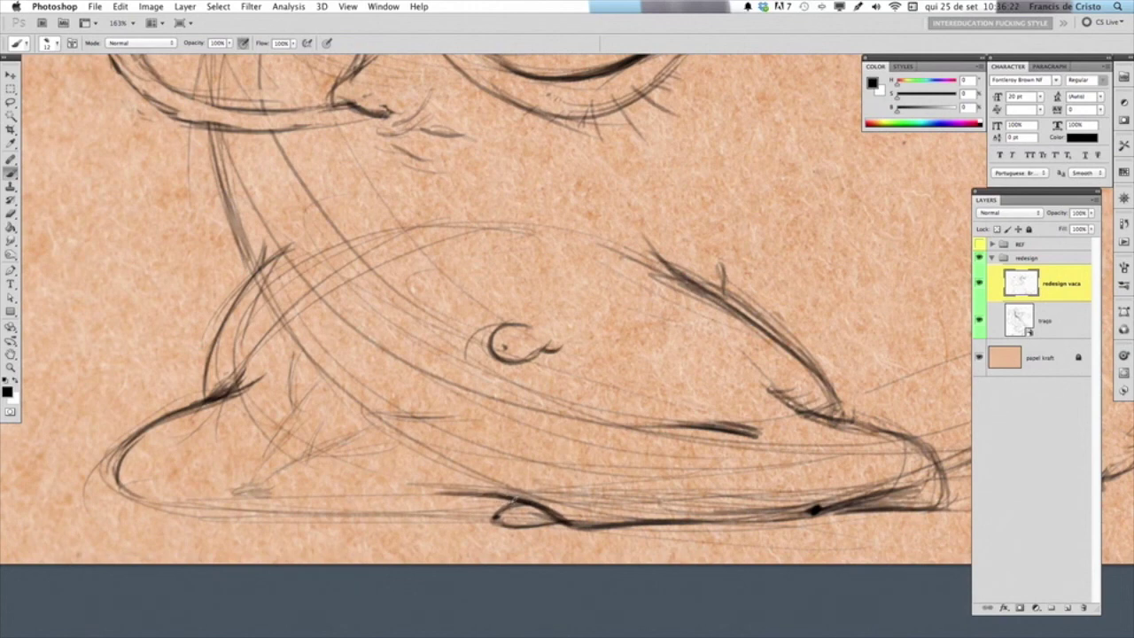
drag(485, 506, 471, 516)
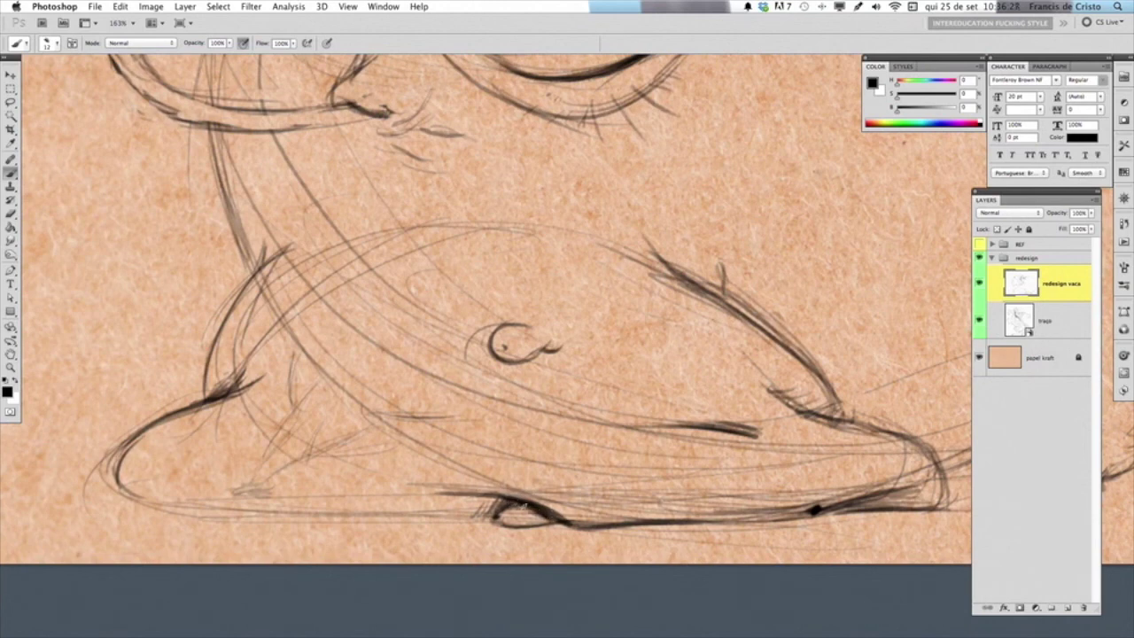
Erase stray marks, then redraw bold dark belly strokes left and right of the loop
key(e)
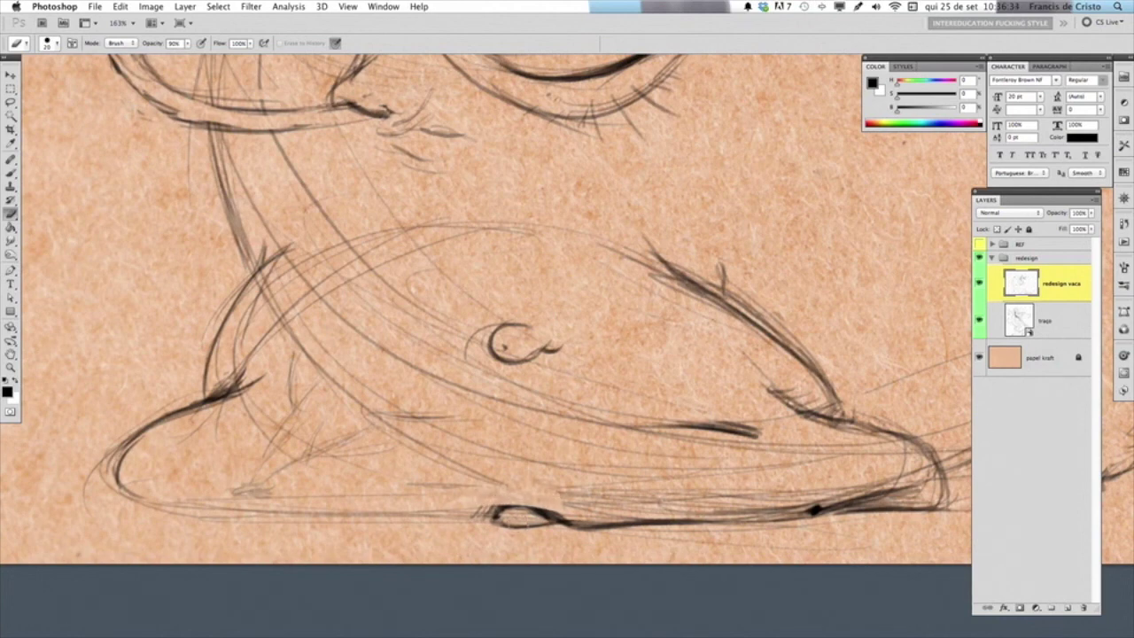
key(b)
mouse_move(496, 509)
mouse_down()
mouse_move(457, 516)
mouse_move(475, 509)
mouse_move(466, 512)
mouse_up()
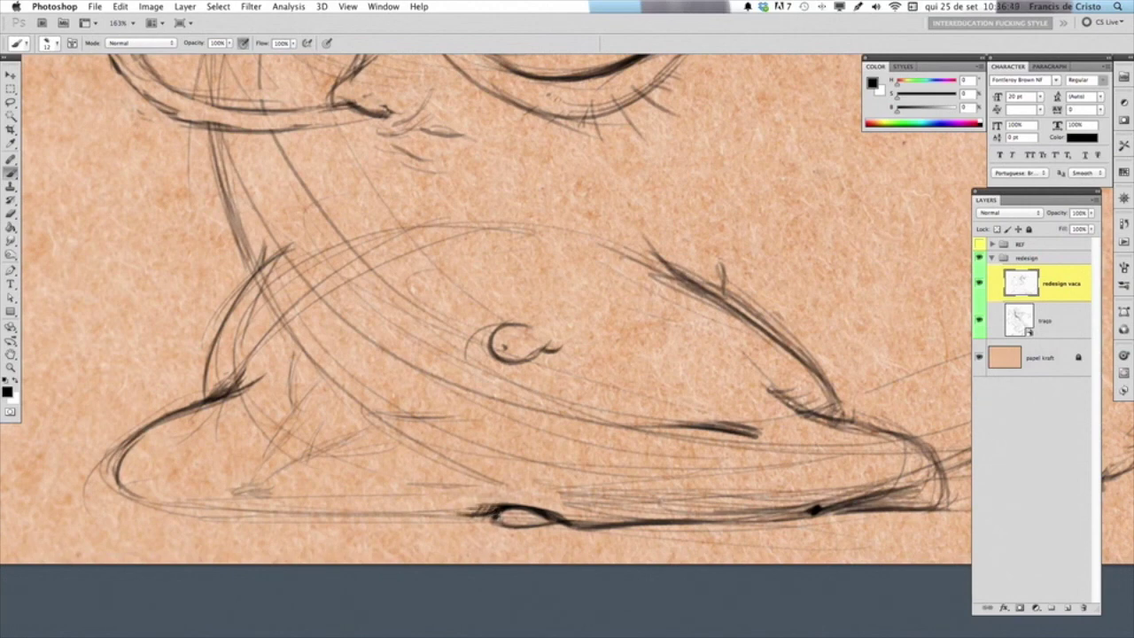
drag(489, 518, 409, 520)
key(ctrl+z)
drag(494, 519, 347, 521)
key(ctrl+z)
drag(489, 519, 348, 521)
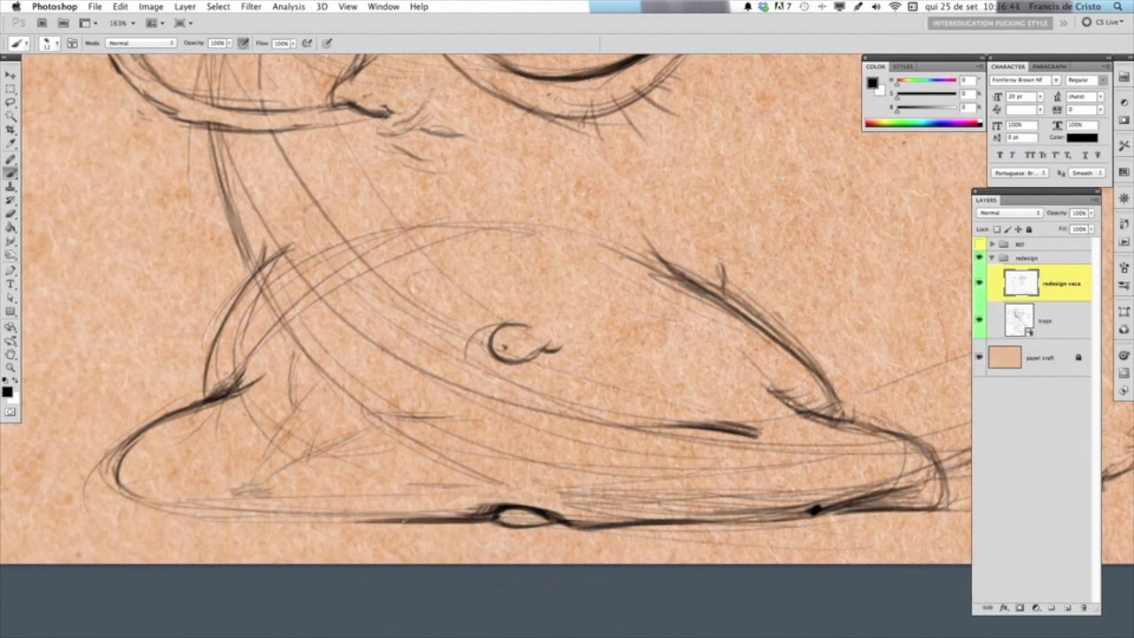
drag(493, 520, 355, 523)
key(ctrl+z)
drag(497, 520, 375, 522)
mouse_move(502, 514)
mouse_down()
mouse_move(505, 526)
mouse_move(645, 524)
mouse_move(601, 501)
mouse_move(624, 505)
mouse_up()
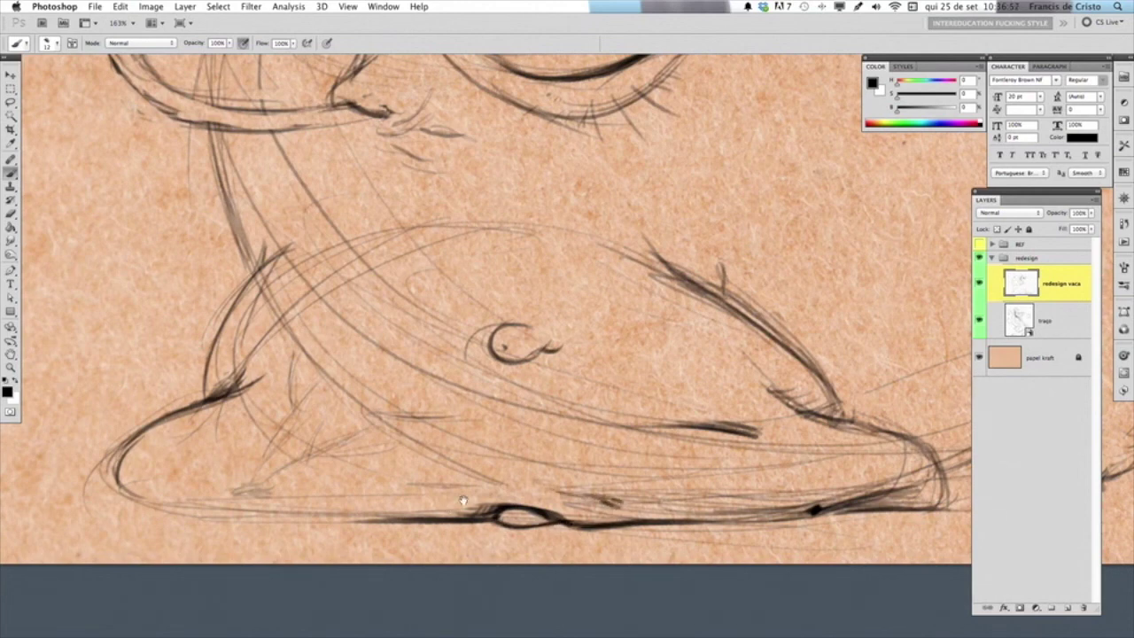
Sketch two small hoof curls at the cow's lower-left body outline
scroll(462, 501, down, 3)
scroll(408, 469, down, 2)
scroll(351, 441, down, 2)
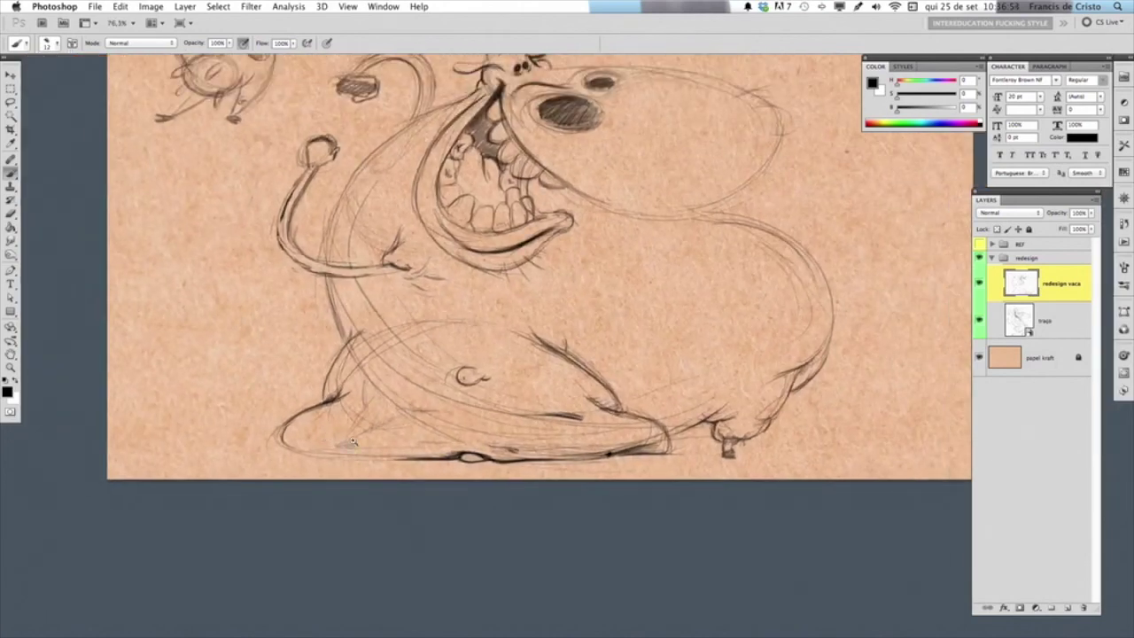
drag(333, 401, 348, 392)
scroll(330, 386, up, 3)
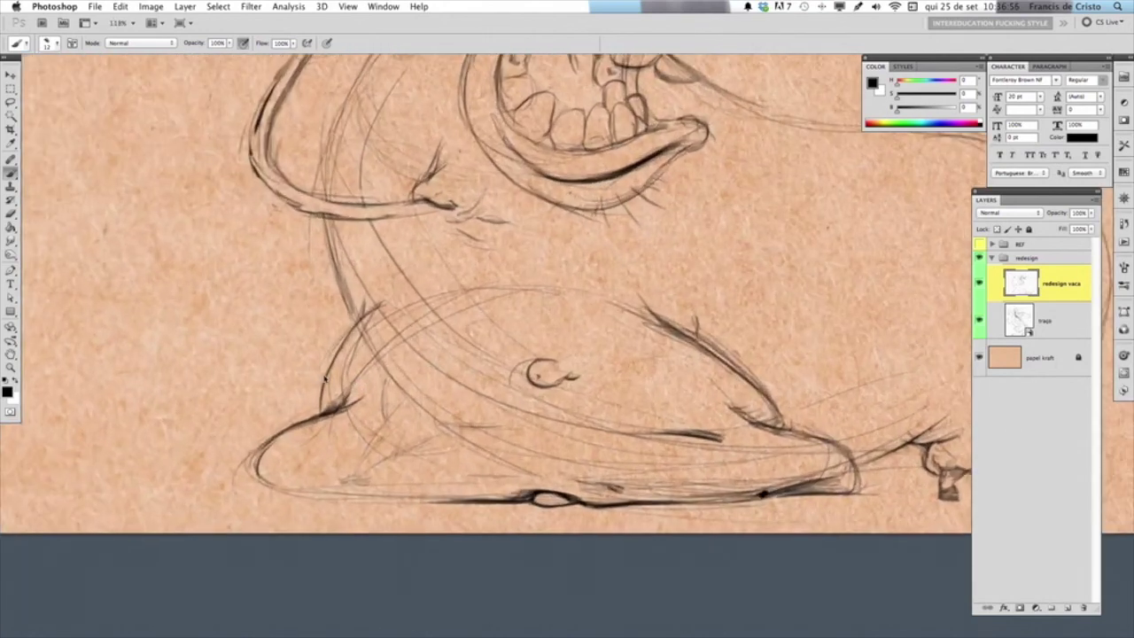
mouse_move(306, 373)
mouse_down()
mouse_move(330, 362)
mouse_move(328, 379)
mouse_move(325, 359)
mouse_move(323, 383)
mouse_move(342, 346)
mouse_move(325, 415)
mouse_up()
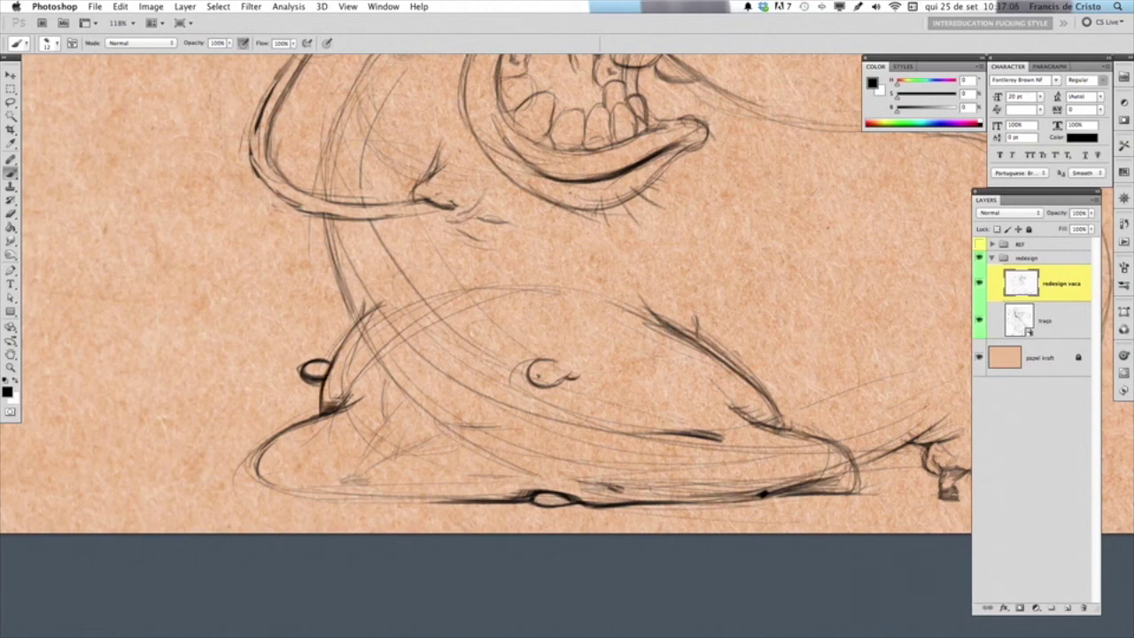
key(ctrl+0)
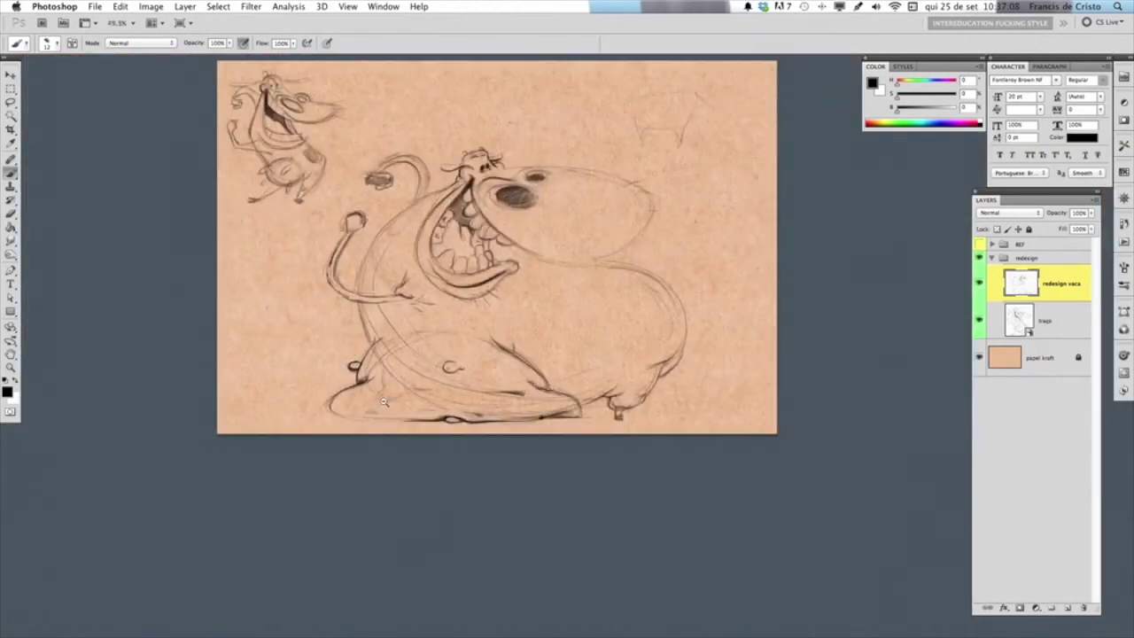
alt+scroll(377, 405, up, 5)
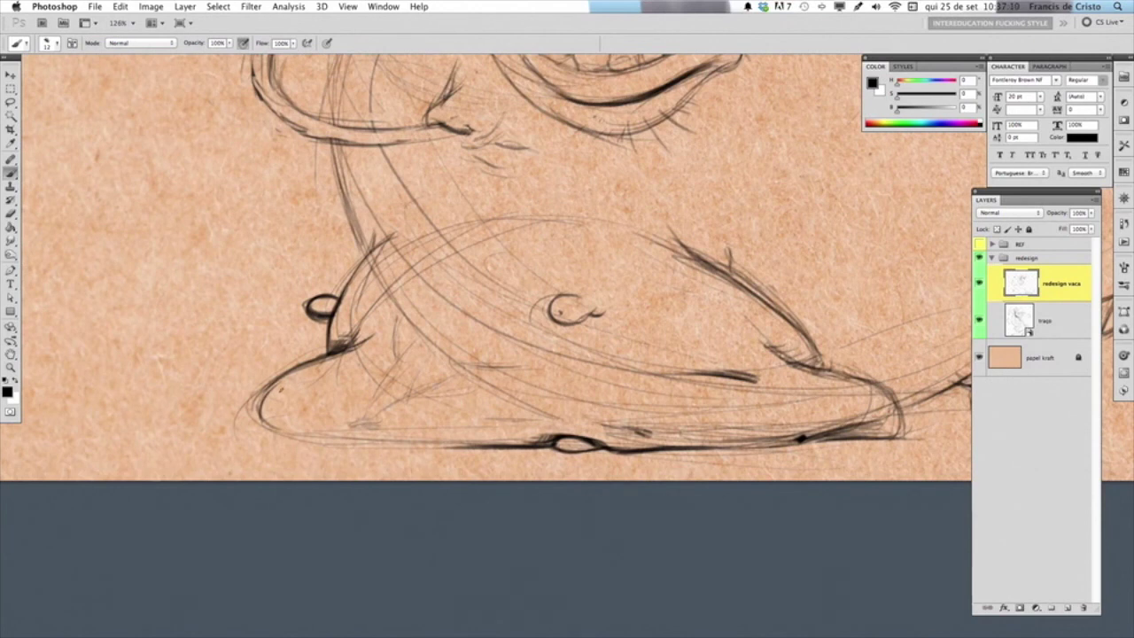
mouse_move(266, 390)
mouse_down()
mouse_move(282, 365)
mouse_move(296, 378)
mouse_move(273, 377)
mouse_move(291, 365)
mouse_move(282, 409)
mouse_up()
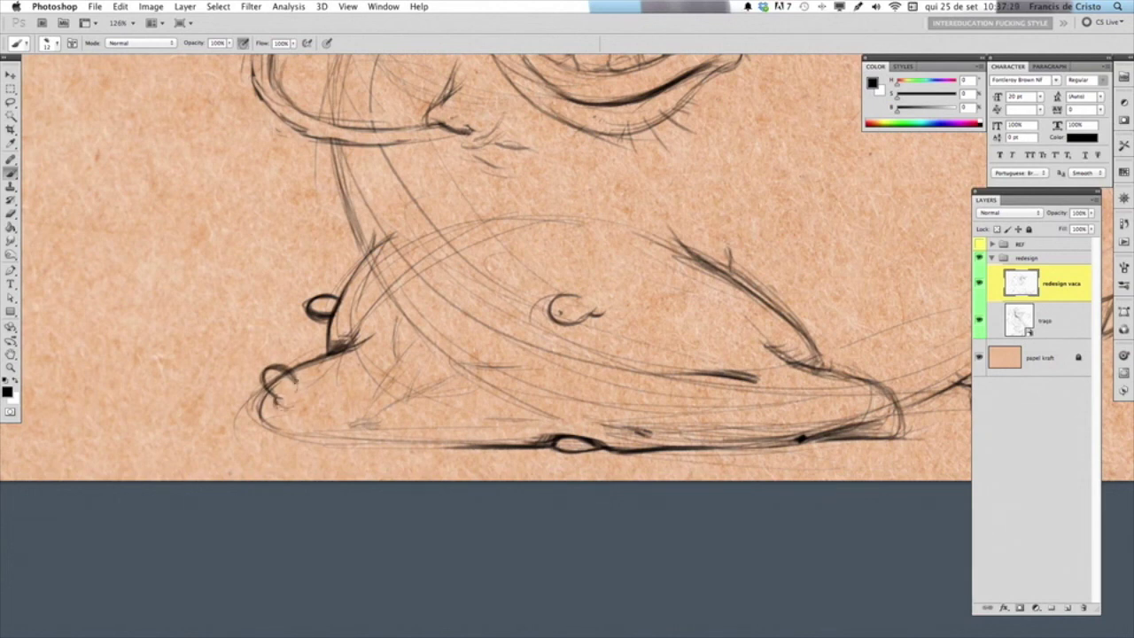
Lightly erase over the lower curled loop to soften it, then return to the brush
key(e)
mouse_move(292, 388)
mouse_down()
mouse_move(274, 374)
mouse_move(281, 384)
mouse_up()
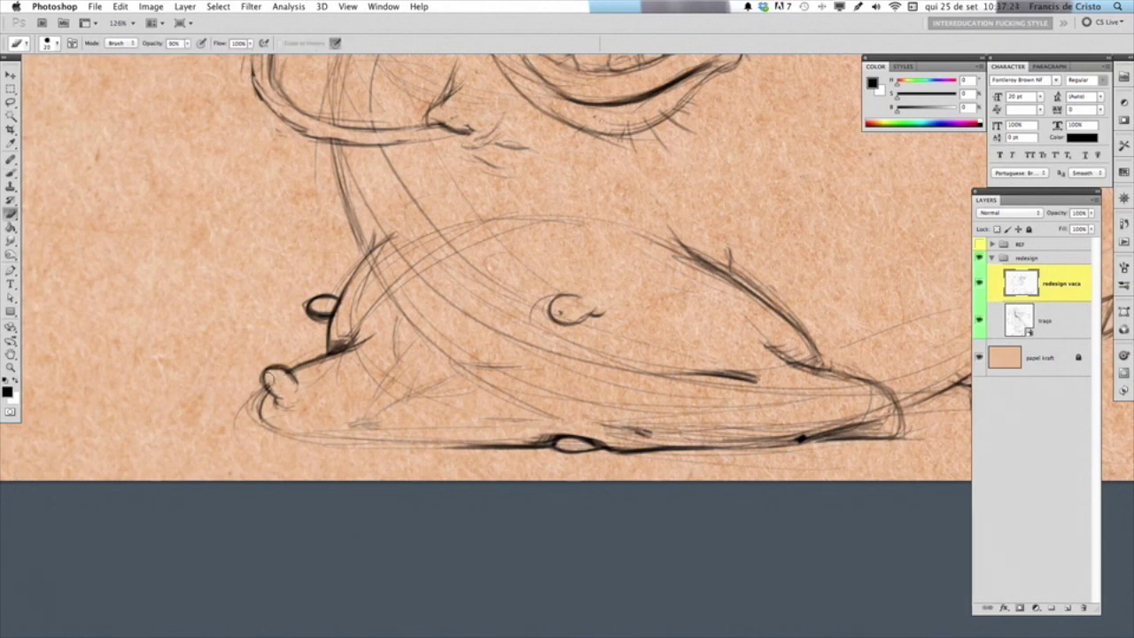
key(b)
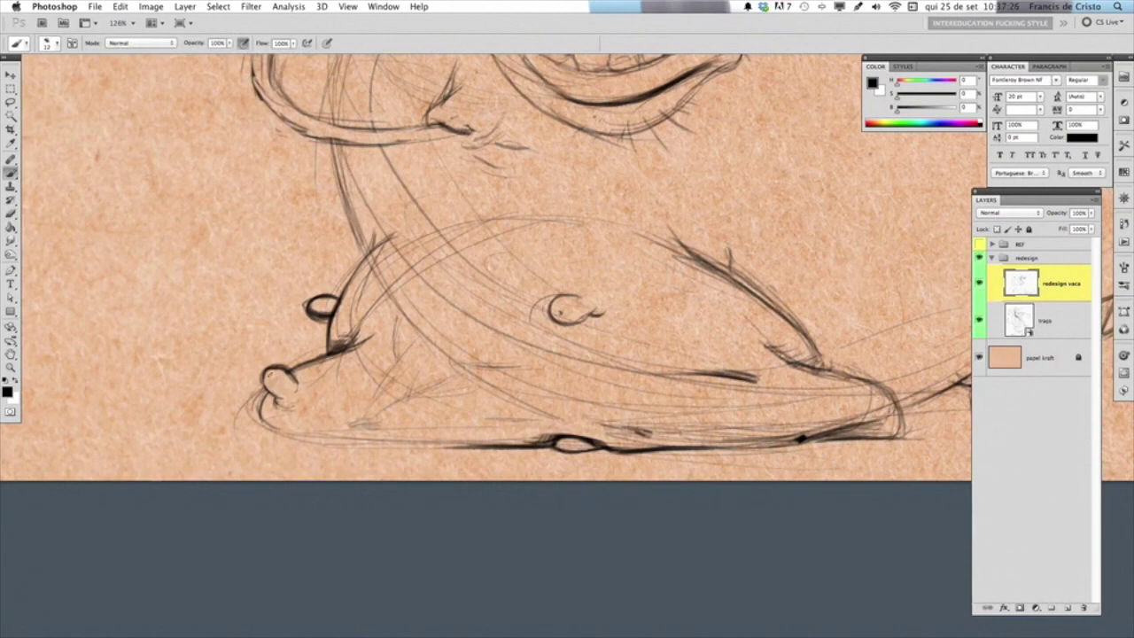
scroll(597, 381, down, 3)
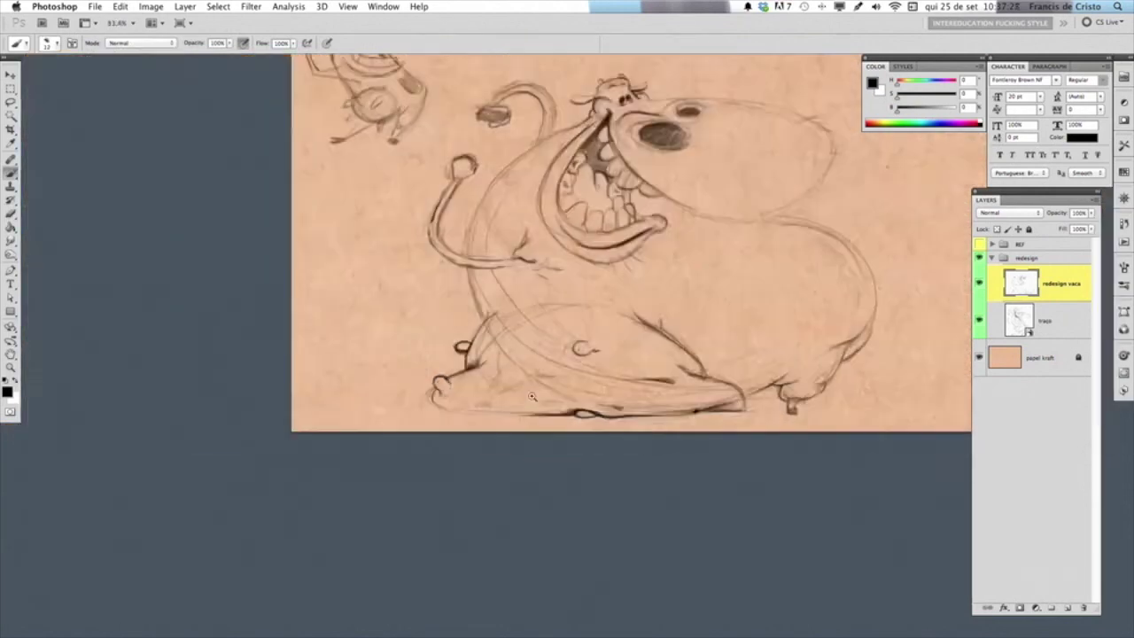
Darken the snout's lower and right edges with bold strokes
scroll(576, 395, down, 1)
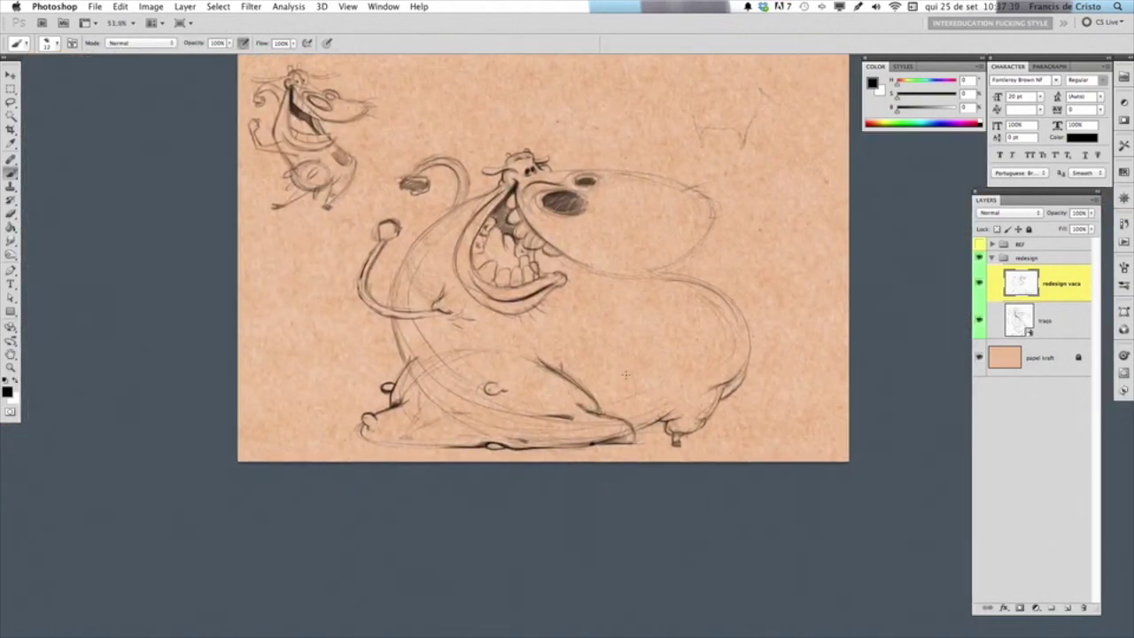
scroll(610, 390, up, 3)
scroll(654, 392, down, 1)
scroll(654, 392, up, 2)
mouse_move(507, 237)
mouse_down()
mouse_move(605, 282)
mouse_move(647, 288)
mouse_move(707, 268)
mouse_up()
mouse_move(628, 283)
mouse_down()
mouse_move(730, 255)
mouse_move(757, 238)
mouse_move(769, 197)
mouse_up()
drag(751, 241, 772, 181)
drag(724, 133, 772, 207)
Zoom in on the cow and strengthen the left body curve and the curve below the head
key(ctrl+minus)
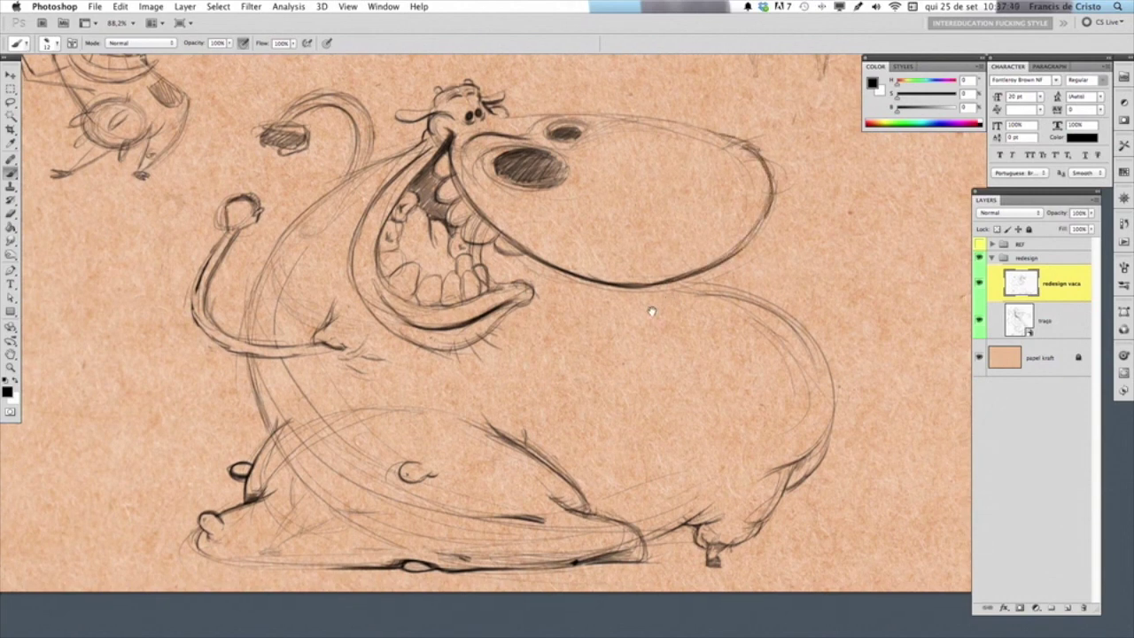
key(ctrl+minus)
key(ctrl+minus)
drag(605, 331, 665, 330)
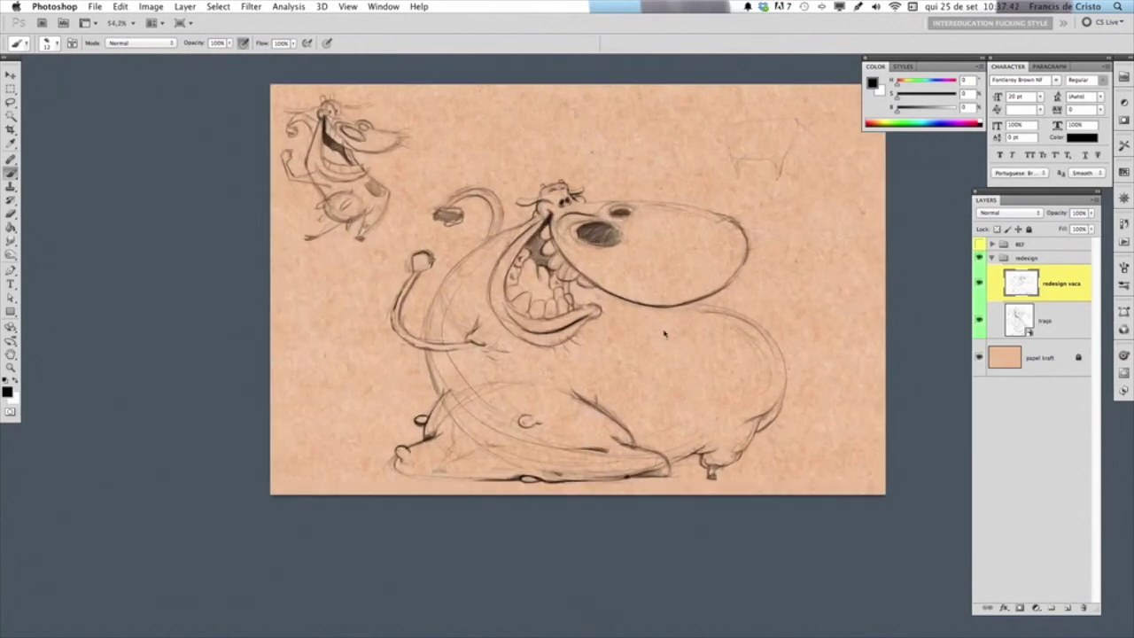
drag(481, 299, 532, 299)
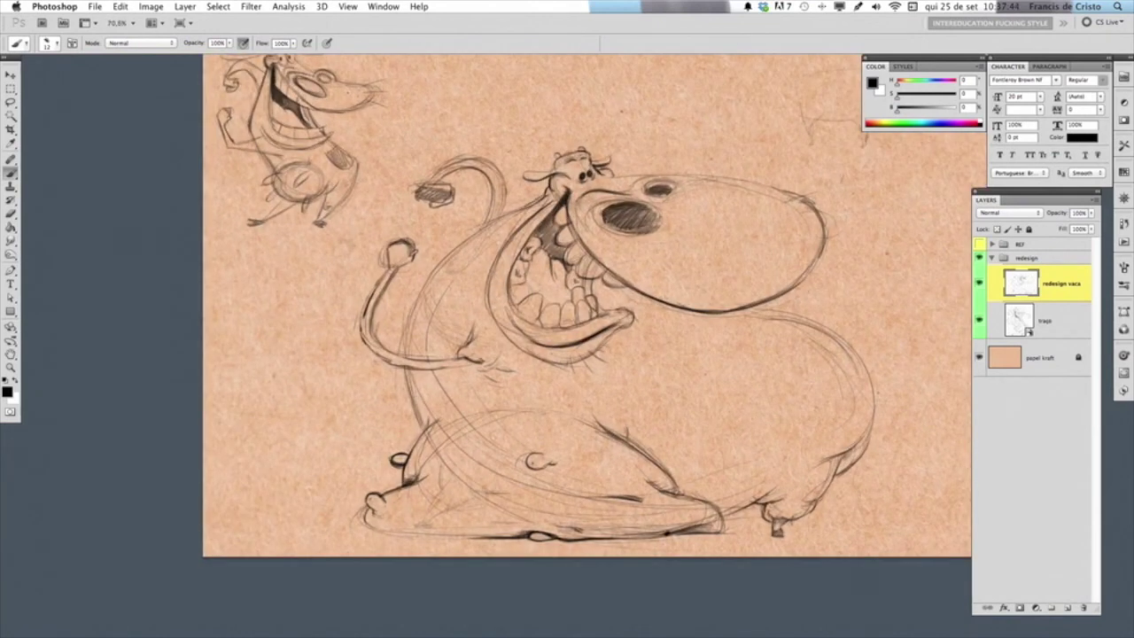
drag(441, 264, 411, 351)
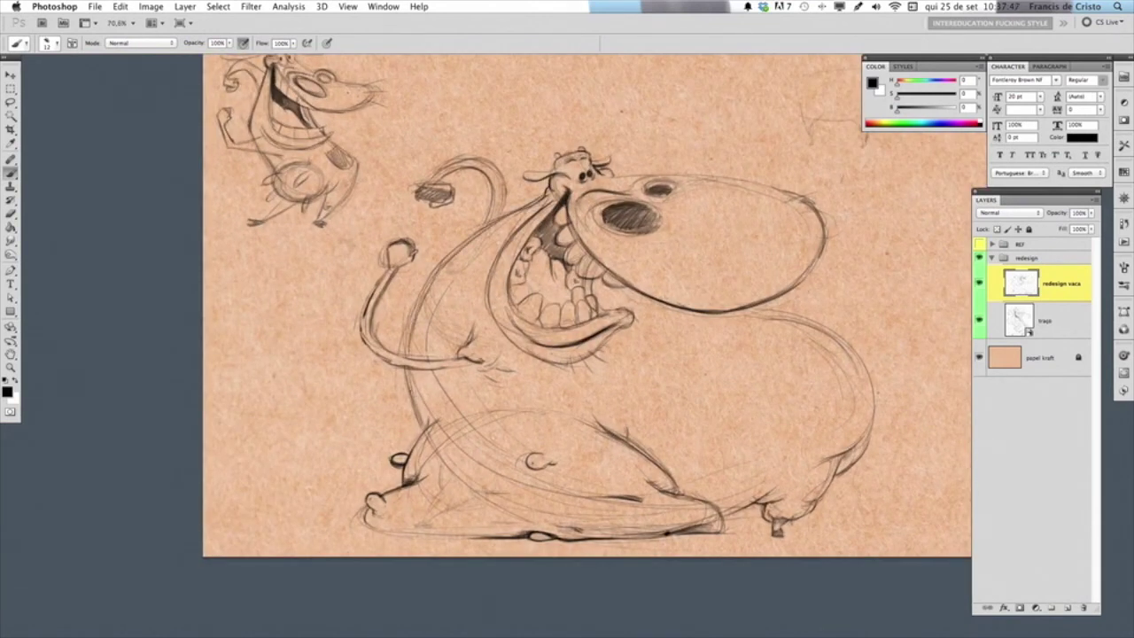
drag(674, 363, 650, 365)
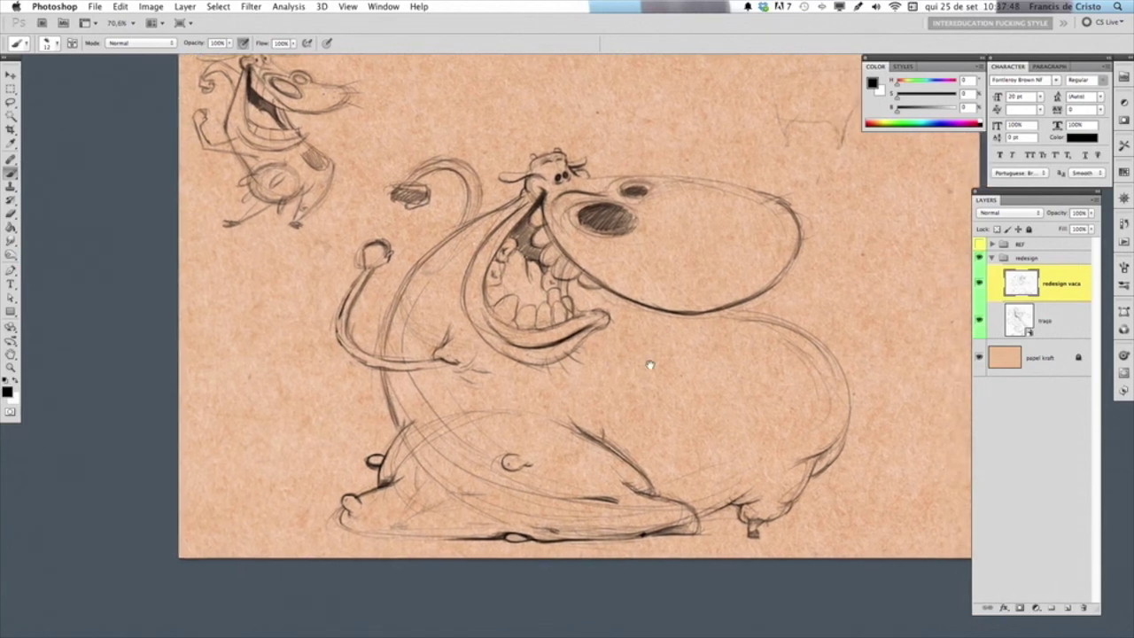
drag(709, 314, 787, 325)
Outline the hip spot, fill it with diagonal hatching, and add a faint ground line
mouse_move(720, 317)
mouse_down()
mouse_move(806, 383)
mouse_move(832, 376)
mouse_up()
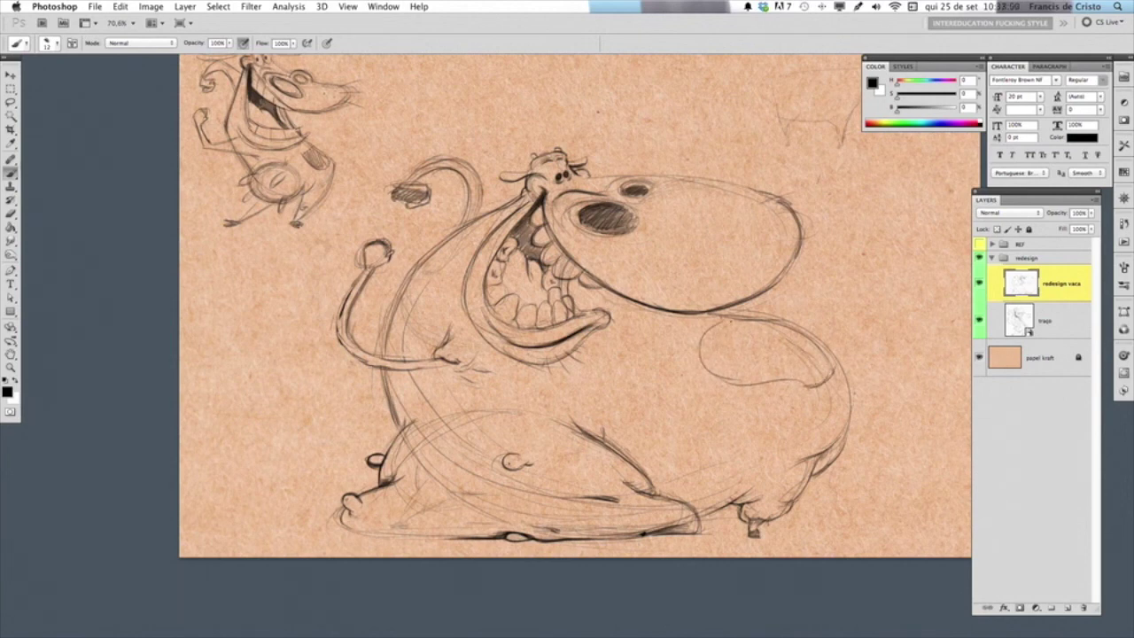
drag(737, 324, 709, 360)
mouse_move(775, 324)
mouse_down()
mouse_move(716, 363)
mouse_move(734, 370)
mouse_up()
mouse_move(814, 342)
mouse_down()
mouse_move(740, 377)
mouse_move(815, 383)
mouse_move(760, 381)
mouse_up()
drag(710, 323, 818, 335)
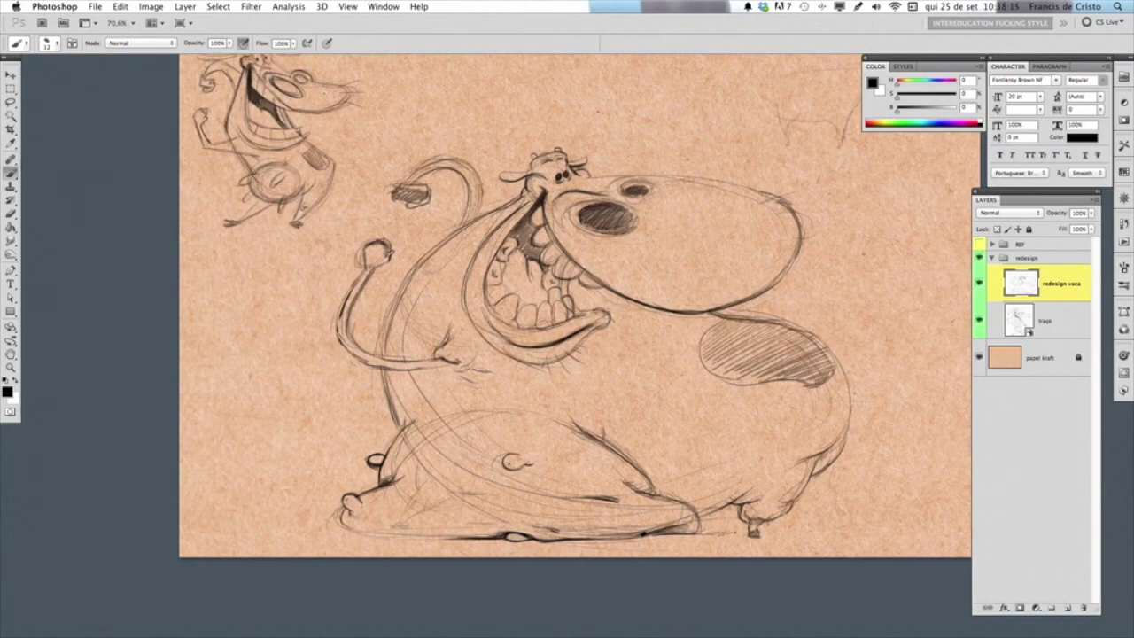
drag(771, 535, 830, 529)
scroll(523, 152, up, 3)
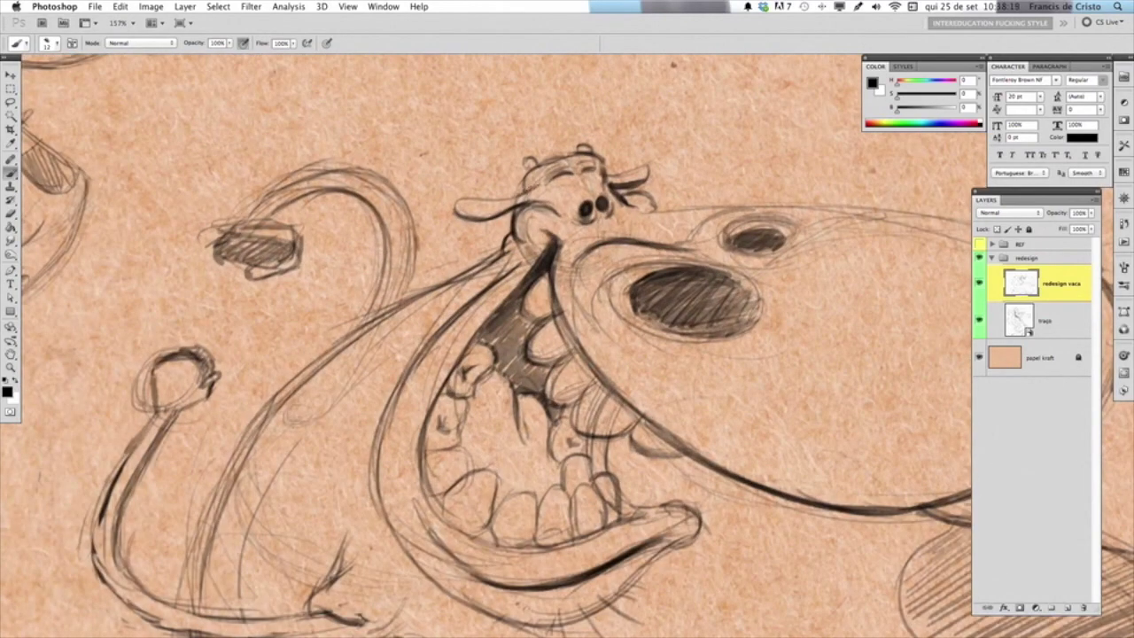
Scroll the canvas view down over the cow sketch
scroll(505, 198, down, 3)
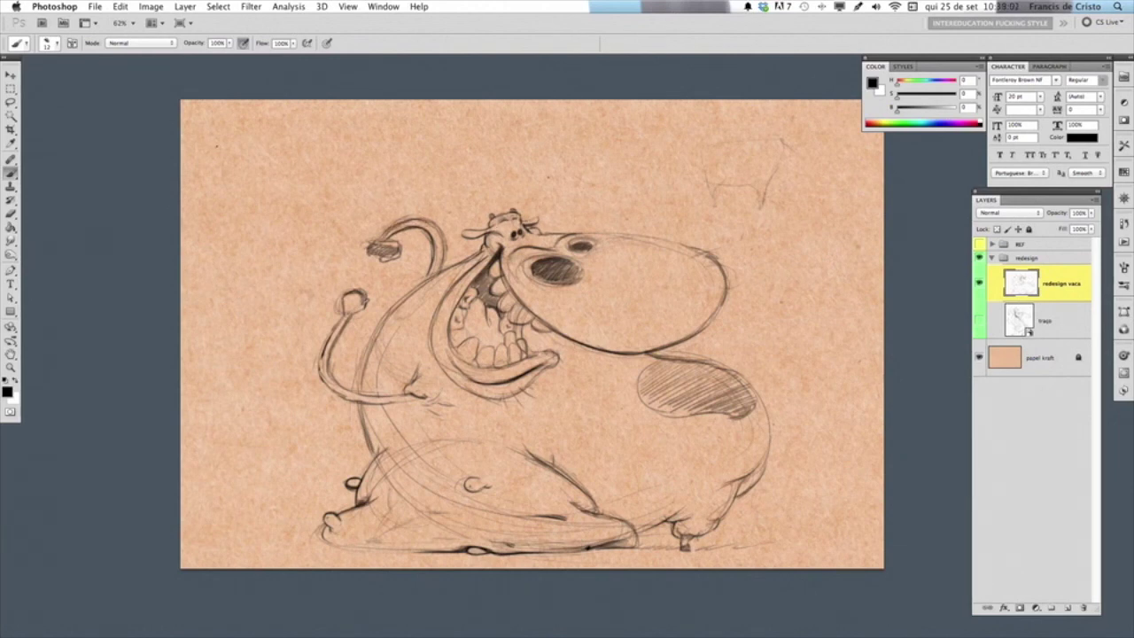
Hand-letter 'Redesign de Personagem a Vaca' with credit at top-left and a signature doodle bottom right
mouse_move(199, 153)
mouse_down()
mouse_move(207, 177)
mouse_move(203, 166)
mouse_move(223, 170)
mouse_up()
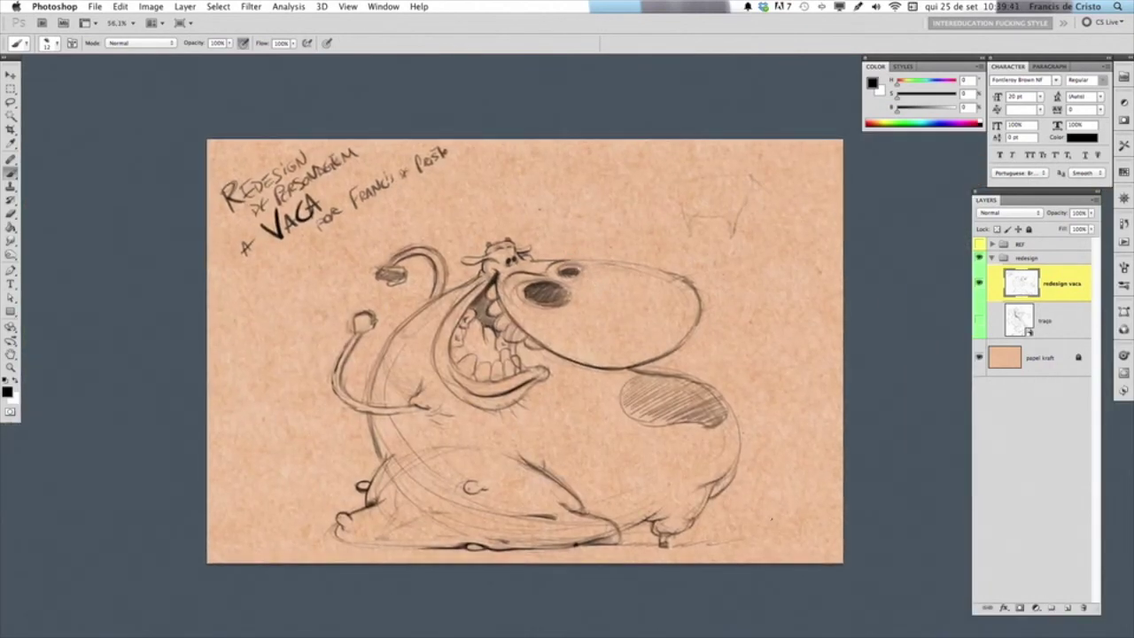
drag(764, 514, 803, 508)
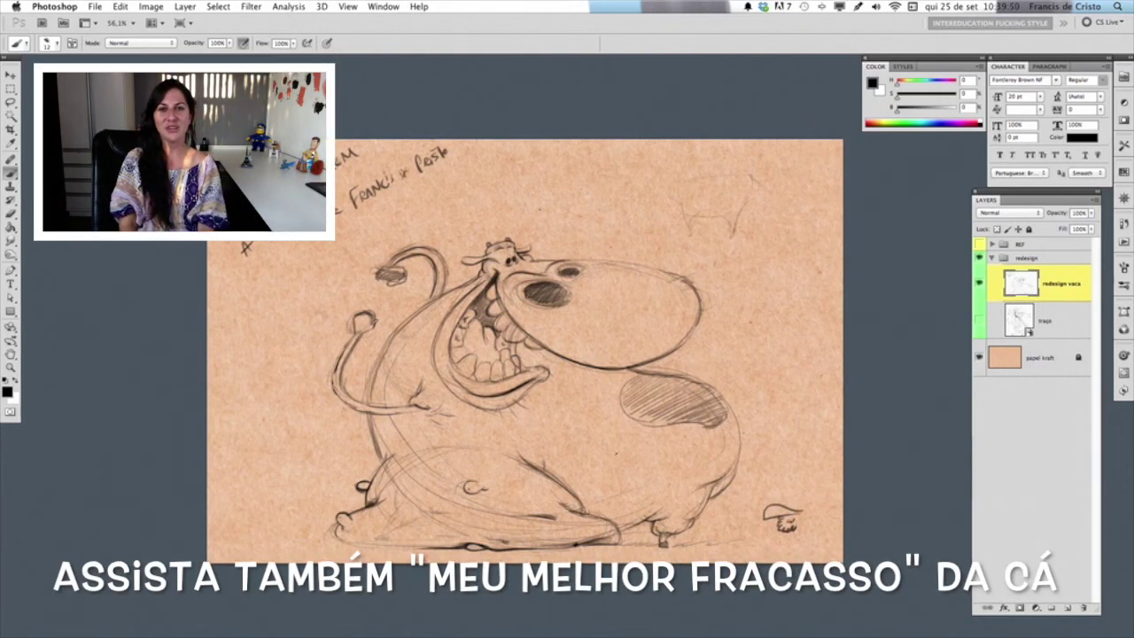
Marquee-select the stray upper-right sketch lines, delete them, and deselect
key(m)
drag(626, 161, 743, 249)
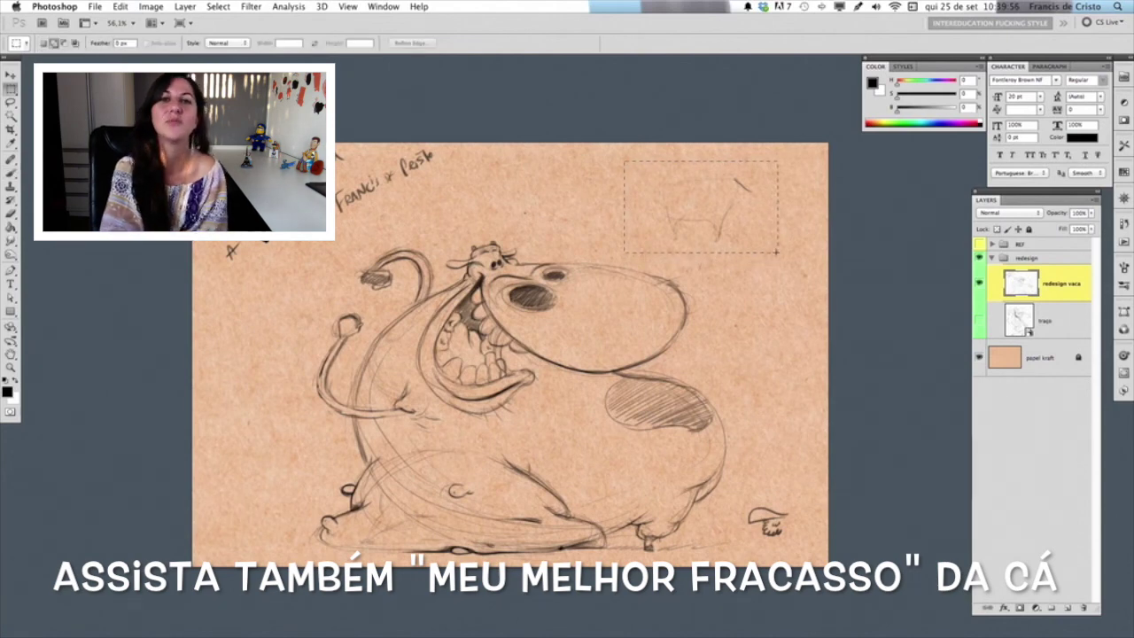
key(Delete)
drag(626, 161, 778, 256)
key(ctrl+d)
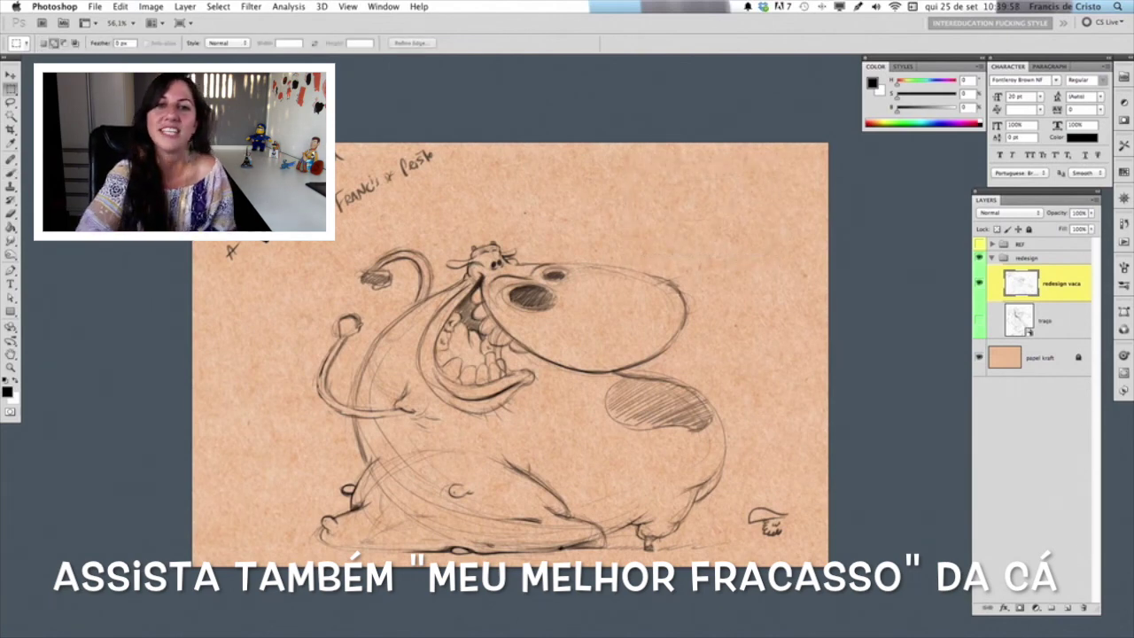